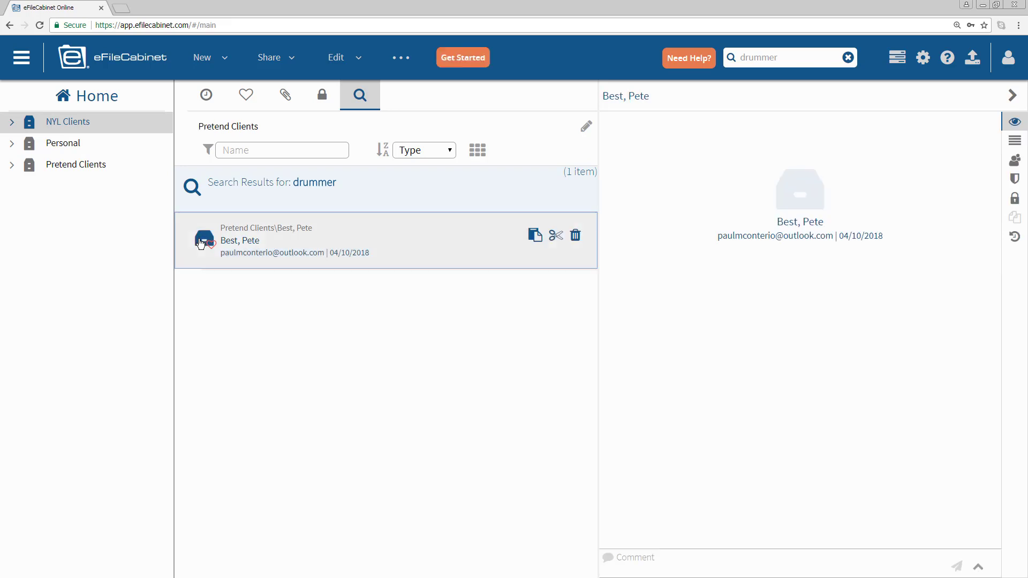
- Expand the client folder's Clients profile into the full panel with contact and company fields
{"action": "left_click", "coordinate": [1015, 143]}
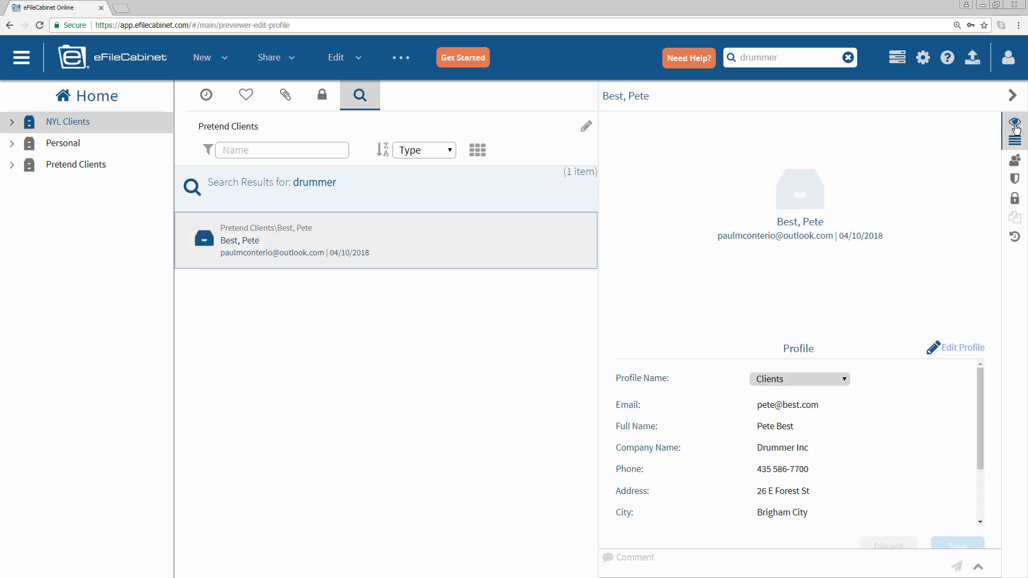
{"action": "left_click", "coordinate": [1015, 140]}
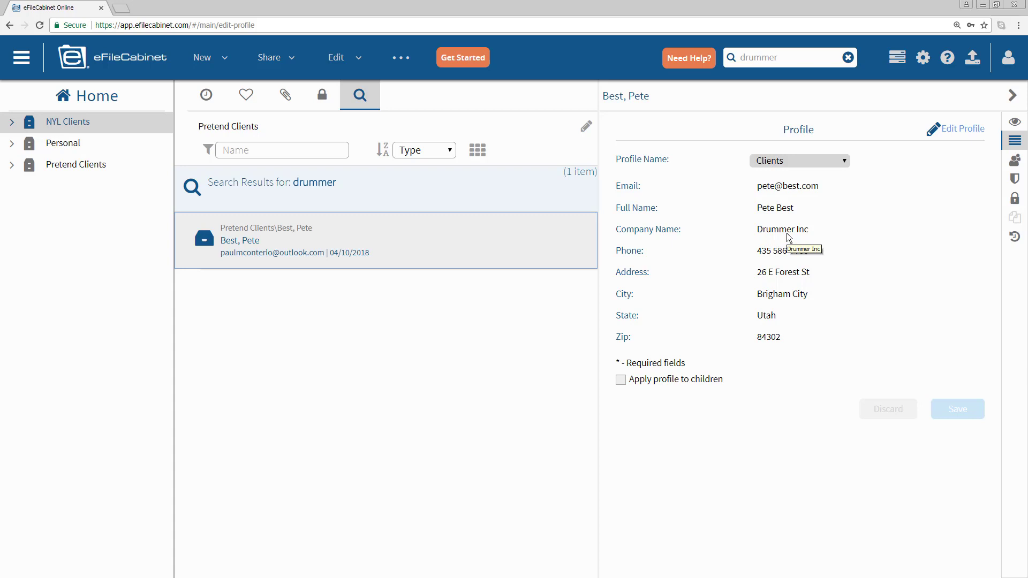
- Go to Admin > Profiles > Manage Profiles
{"action": "left_click", "coordinate": [26, 63]}
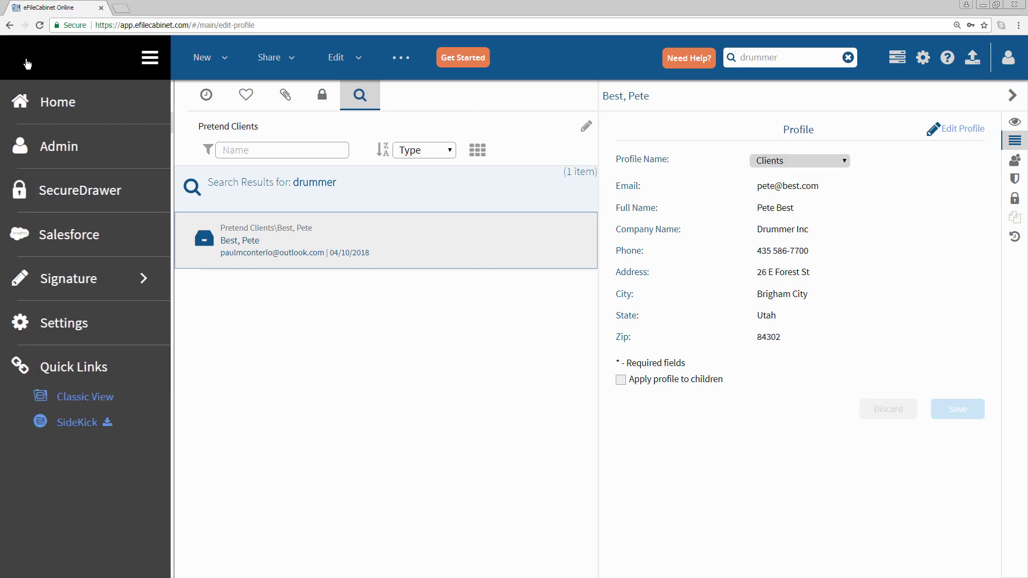
{"action": "left_click", "coordinate": [61, 153]}
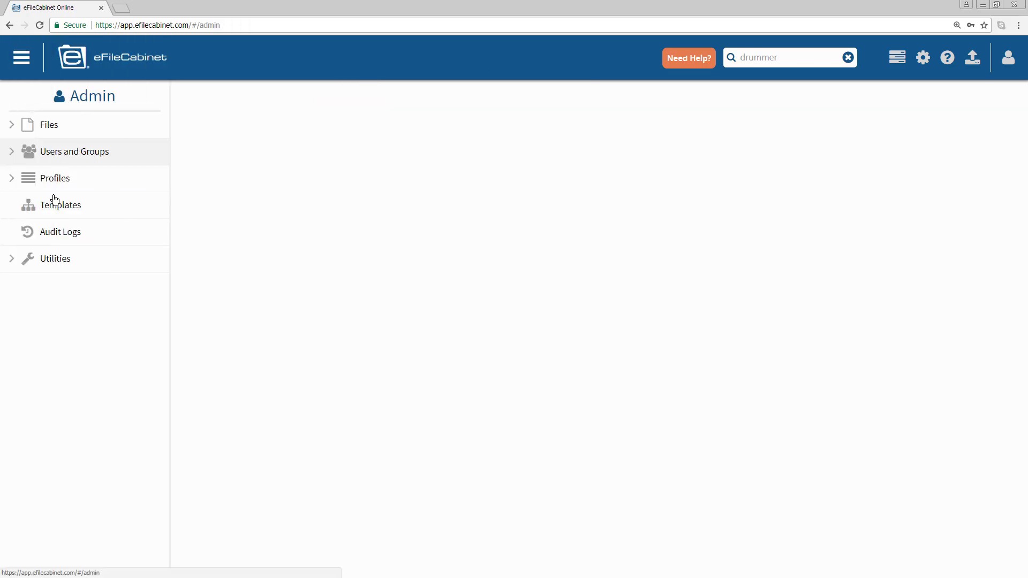
{"action": "left_click", "coordinate": [55, 179]}
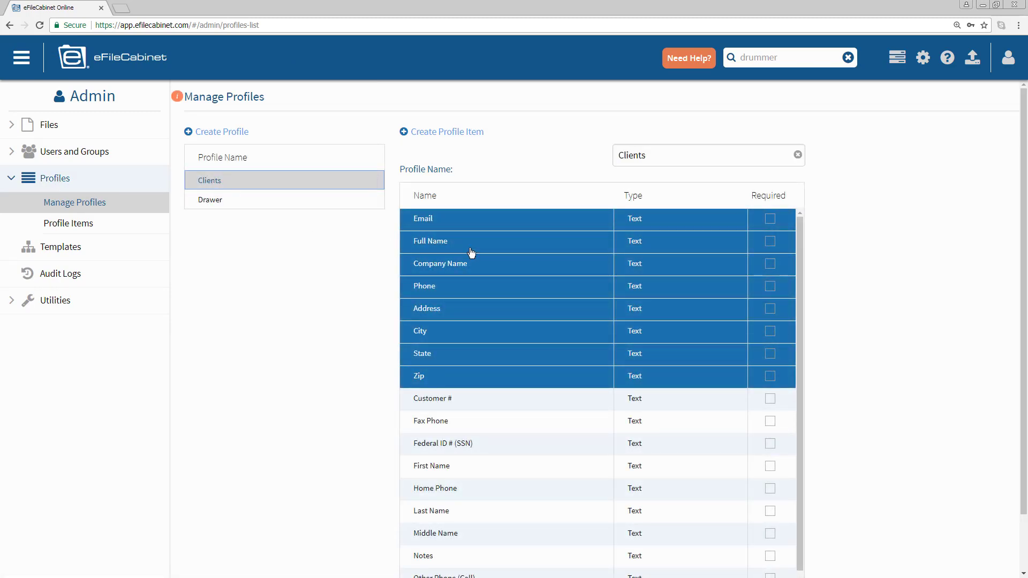
- Compare the Drawer and Clients profile items, then start a blank new profile
{"action": "left_click", "coordinate": [222, 202]}
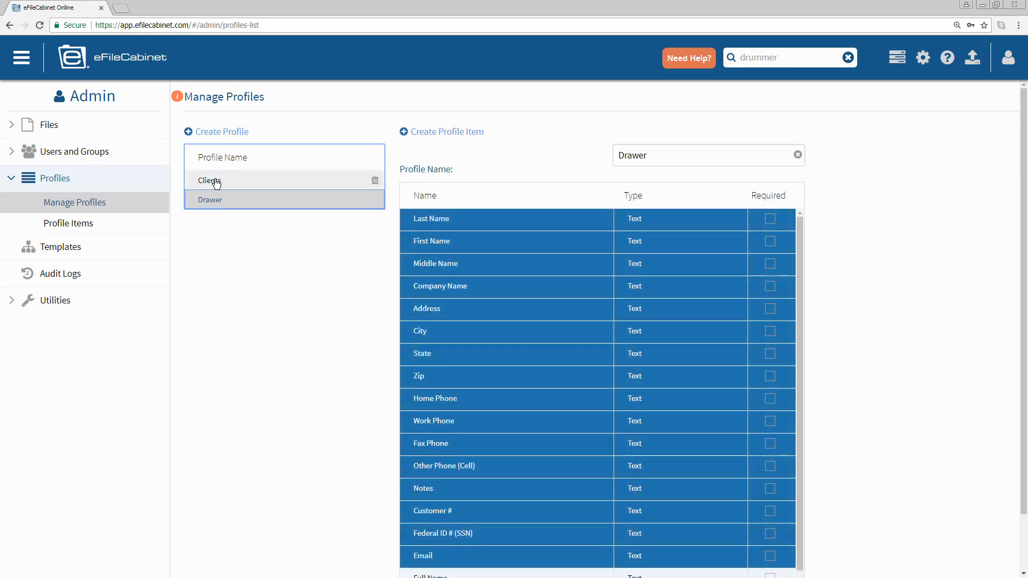
{"action": "left_click", "coordinate": [216, 182]}
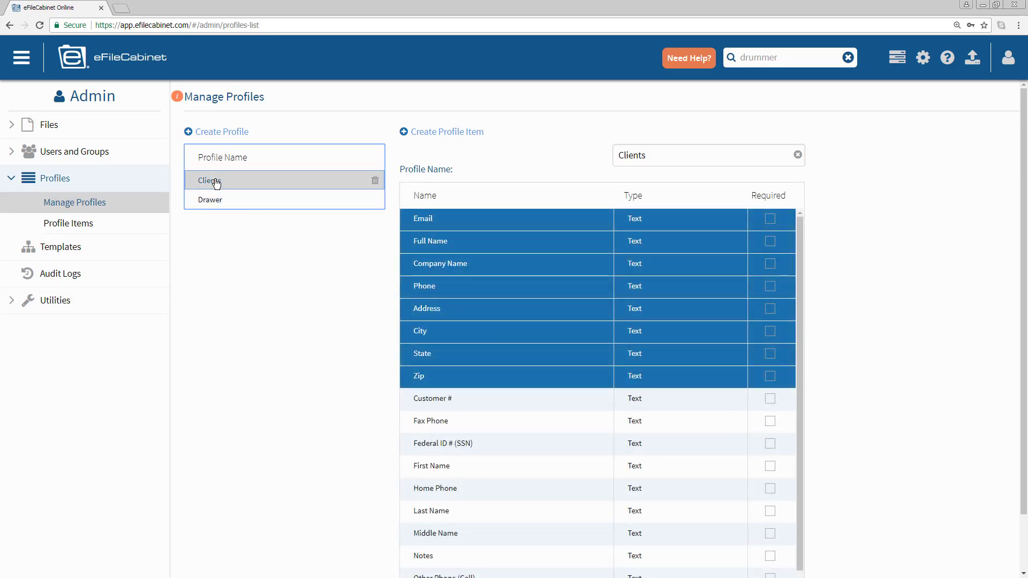
{"action": "left_click", "coordinate": [238, 134]}
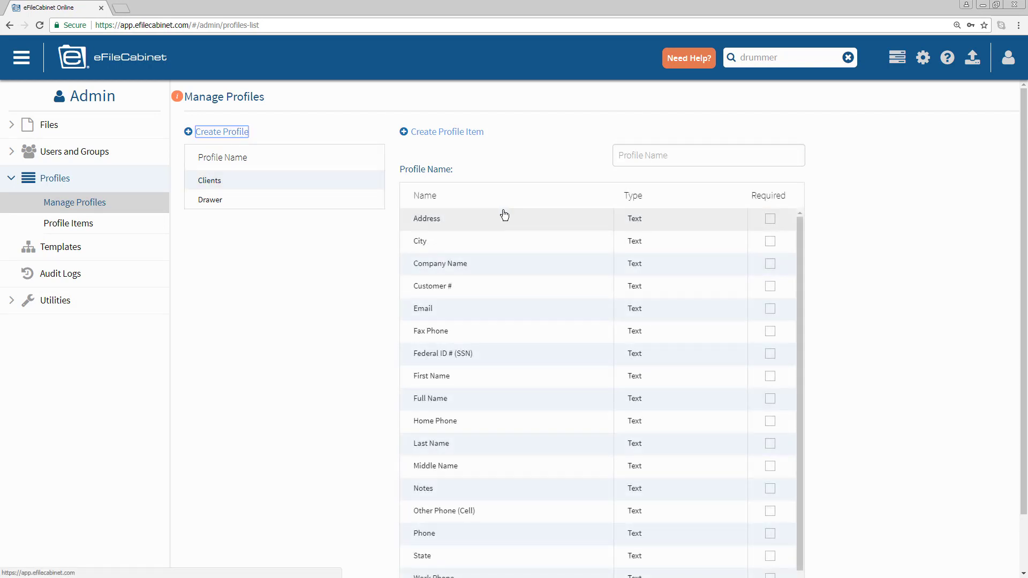
- Create and save a new profile named 'New York Life'
{"action": "left_click", "coordinate": [656, 156]}
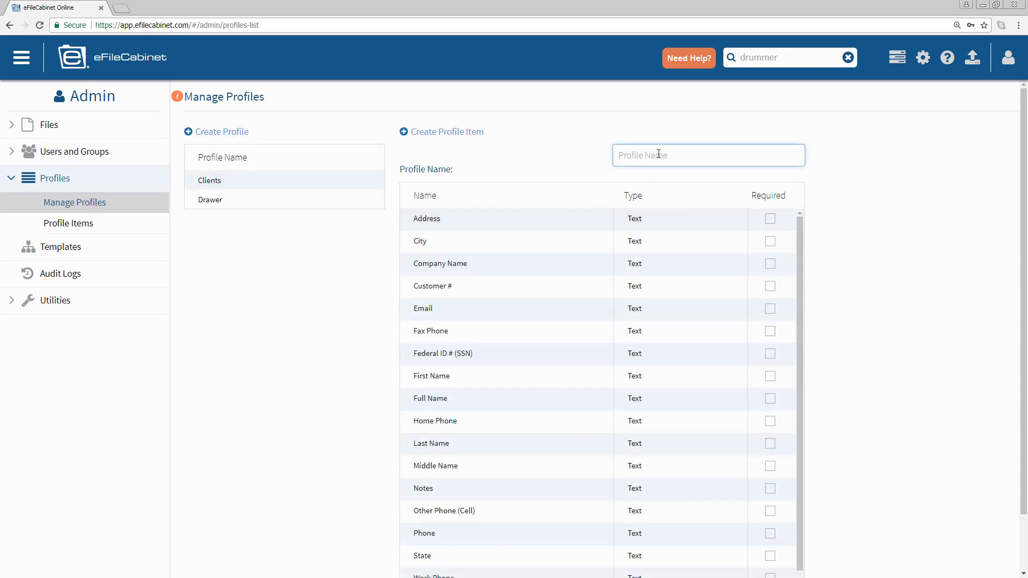
{"action": "type", "text": "New"}
{"action": "left_click", "coordinate": [650, 175]}
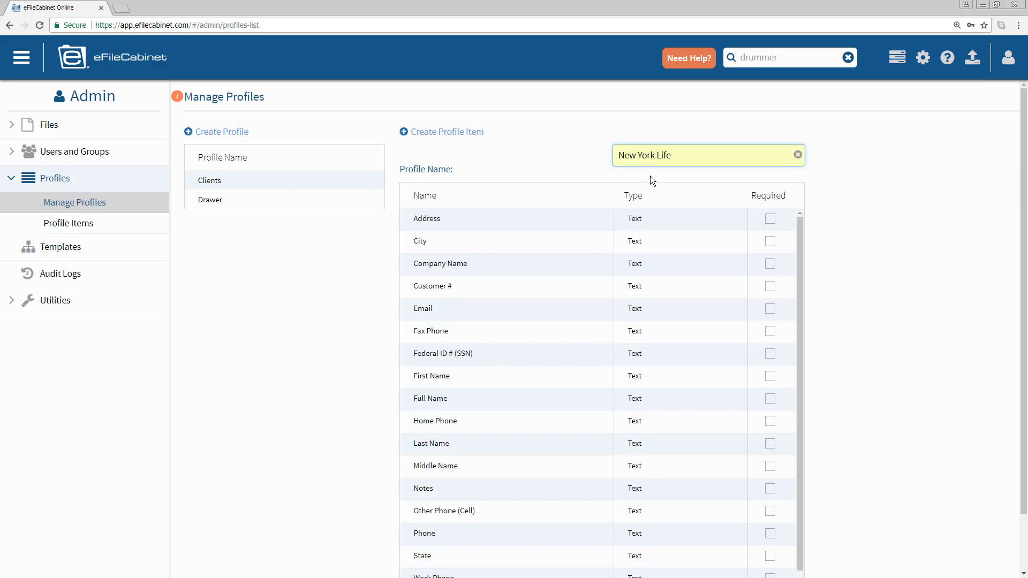
{"action": "scroll", "coordinate": [1022, 350], "scroll_direction": "down", "scroll_amount": 2}
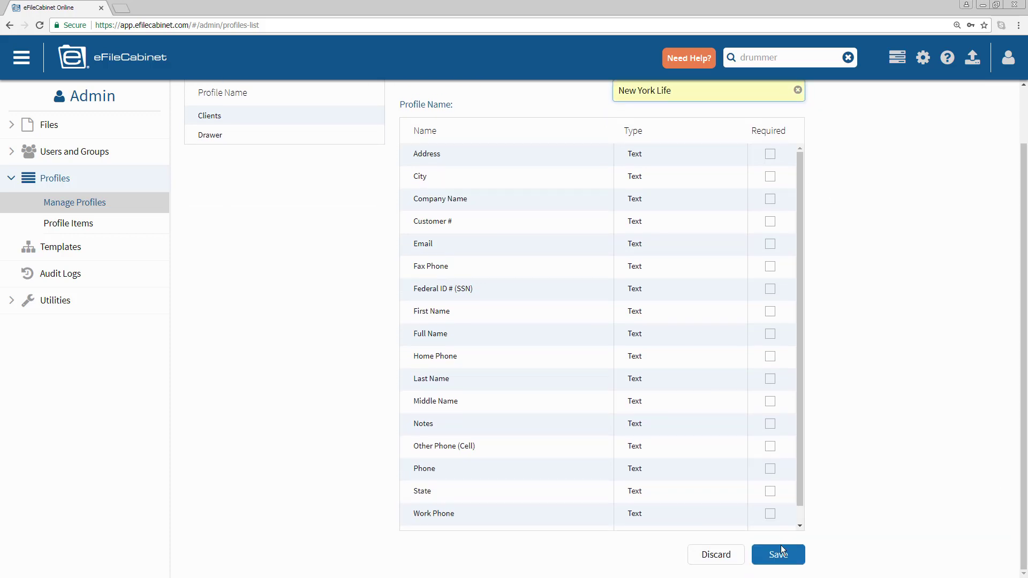
{"action": "left_click", "coordinate": [796, 561]}
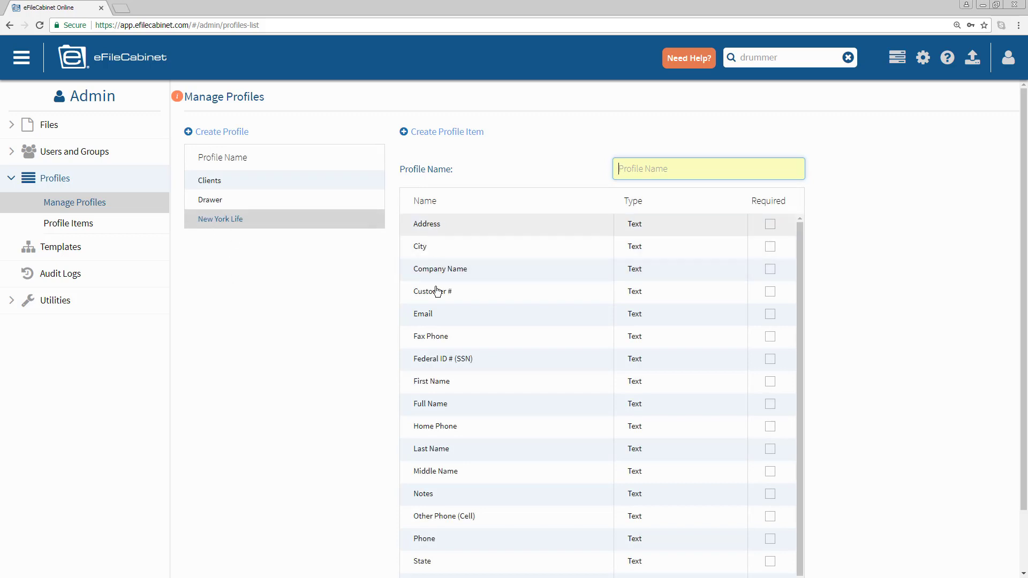
- Add First Name as a New York Life profile item, save, and reload to confirm
{"action": "left_click", "coordinate": [217, 200]}
{"action": "left_click", "coordinate": [217, 219]}
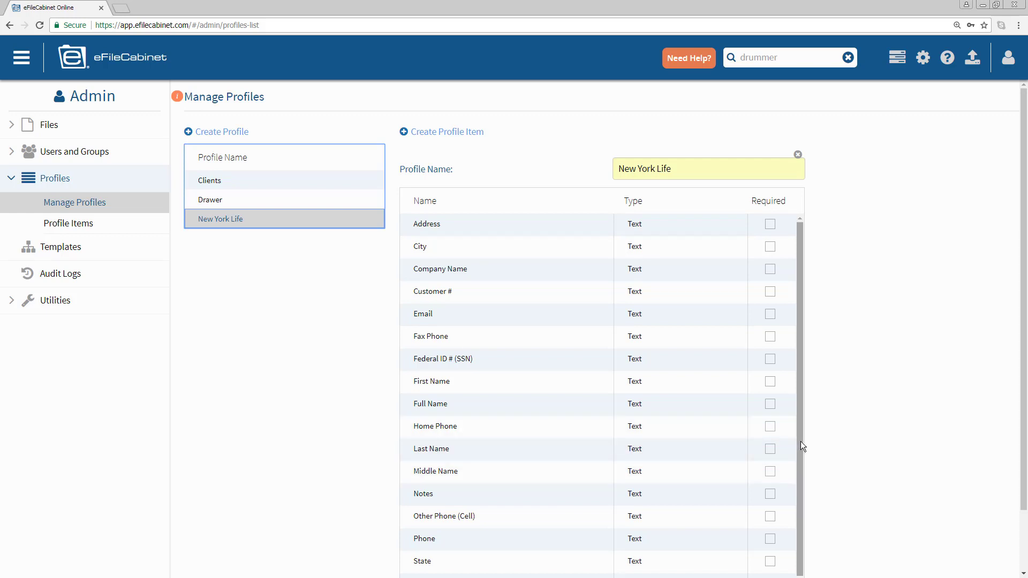
{"action": "left_click", "coordinate": [801, 283]}
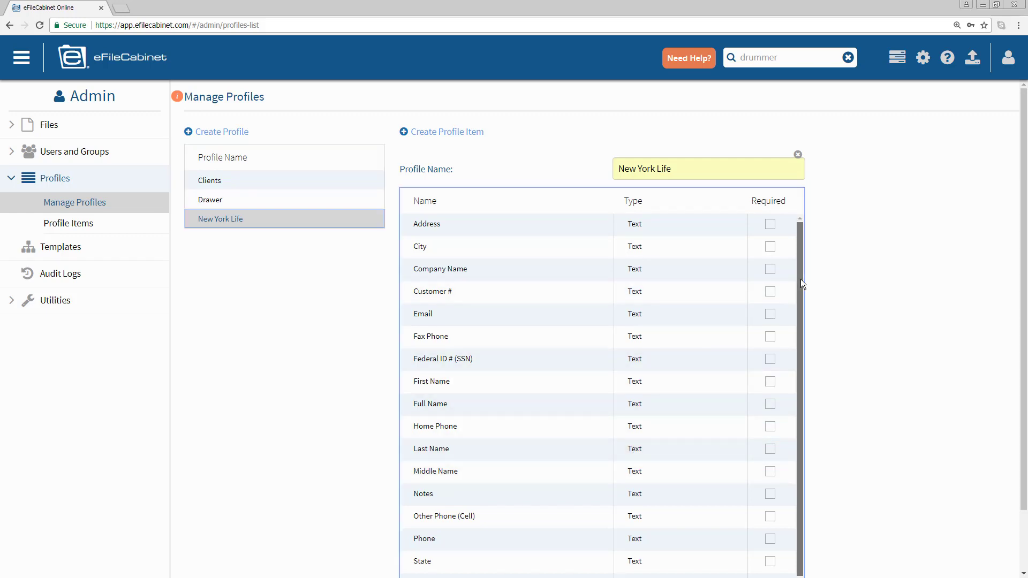
{"action": "scroll", "coordinate": [795, 279], "scroll_direction": "down", "scroll_amount": 1}
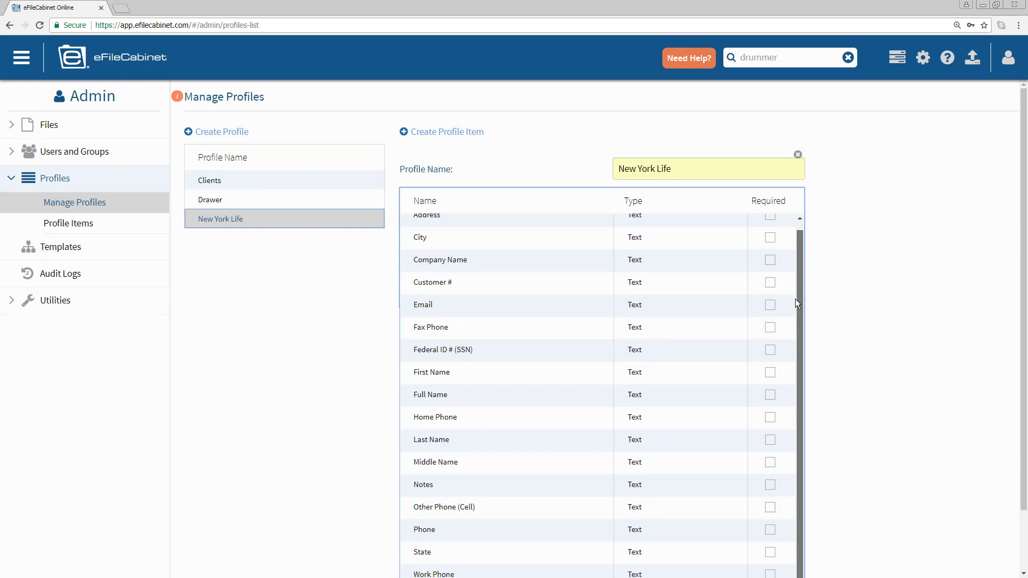
{"action": "left_click", "coordinate": [524, 370]}
{"action": "scroll", "coordinate": [621, 396], "scroll_direction": "down", "scroll_amount": 3}
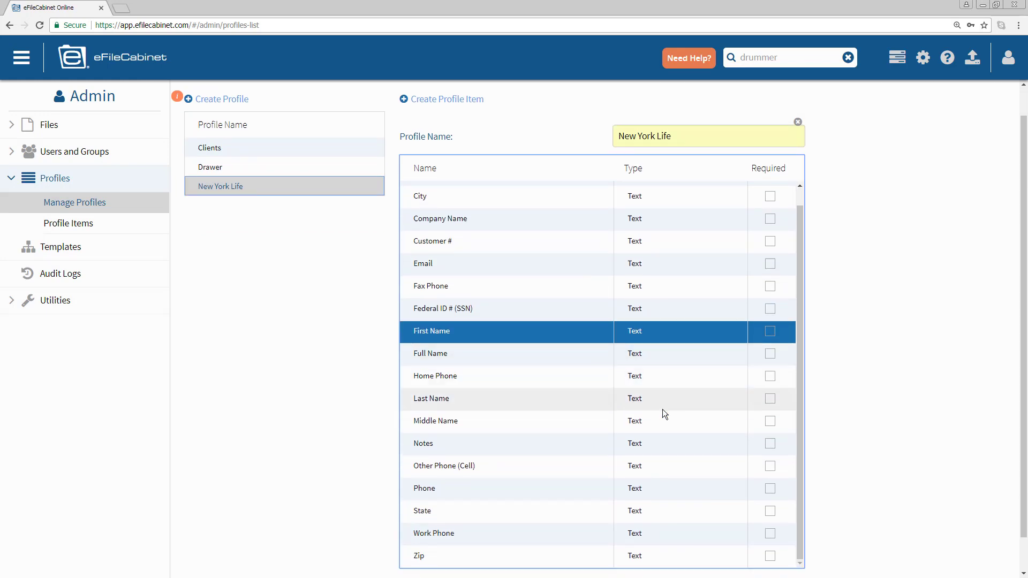
{"action": "left_click", "coordinate": [778, 555]}
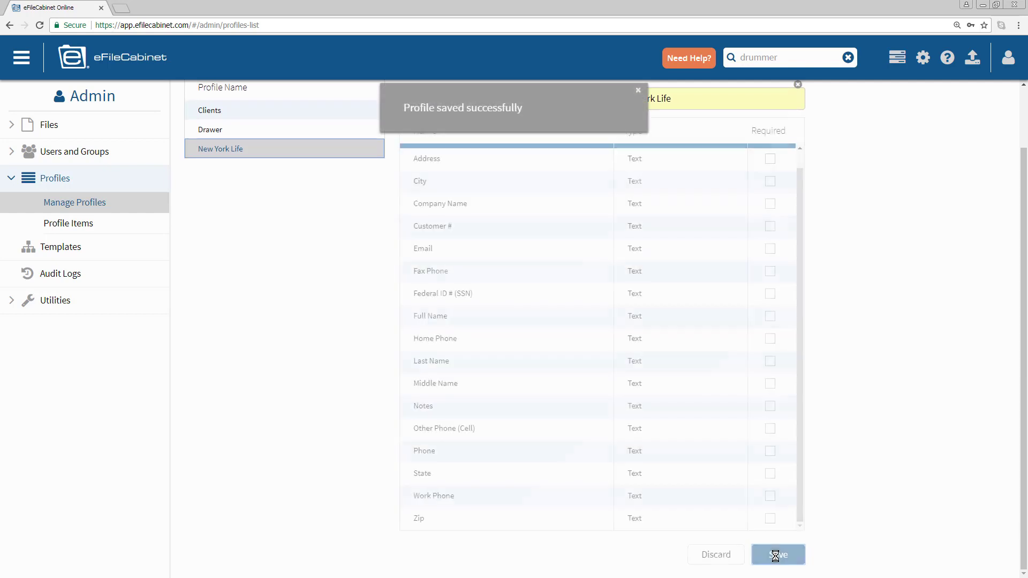
{"action": "left_click", "coordinate": [213, 148]}
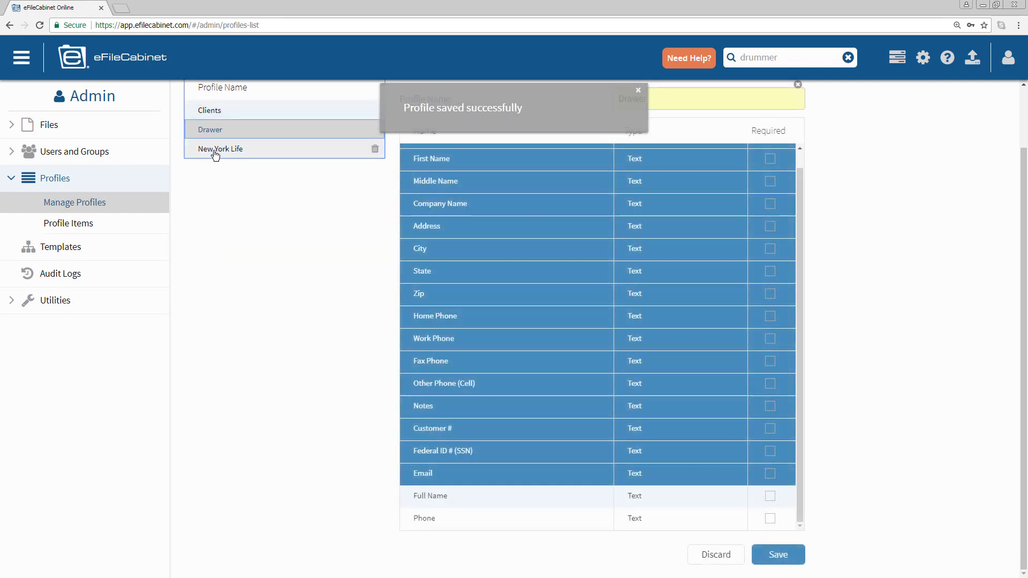
{"action": "scroll", "coordinate": [373, 187], "scroll_direction": "up", "scroll_amount": 3}
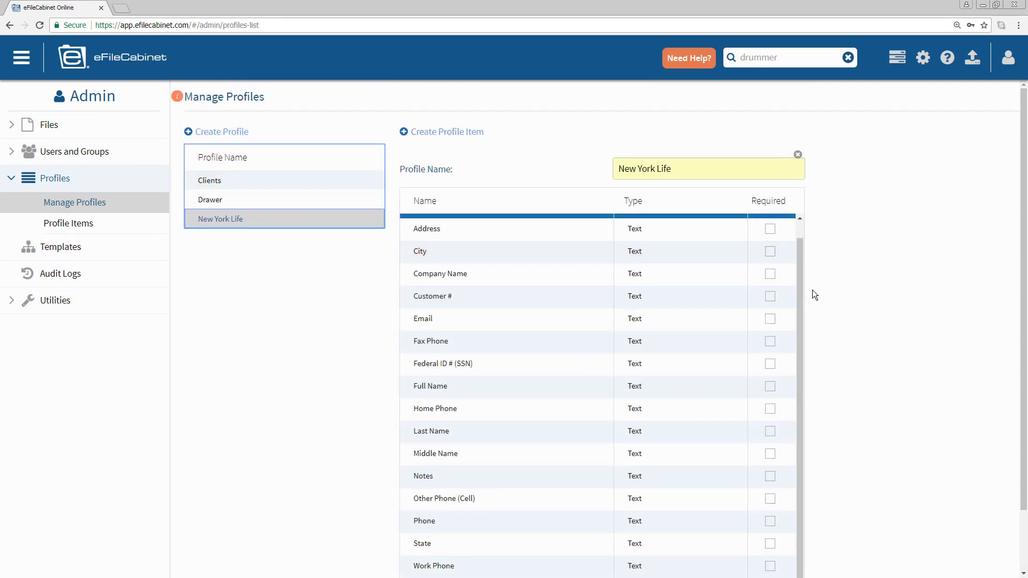
{"action": "left_click_drag", "start_coordinate": [801, 290], "coordinate": [792, 262]}
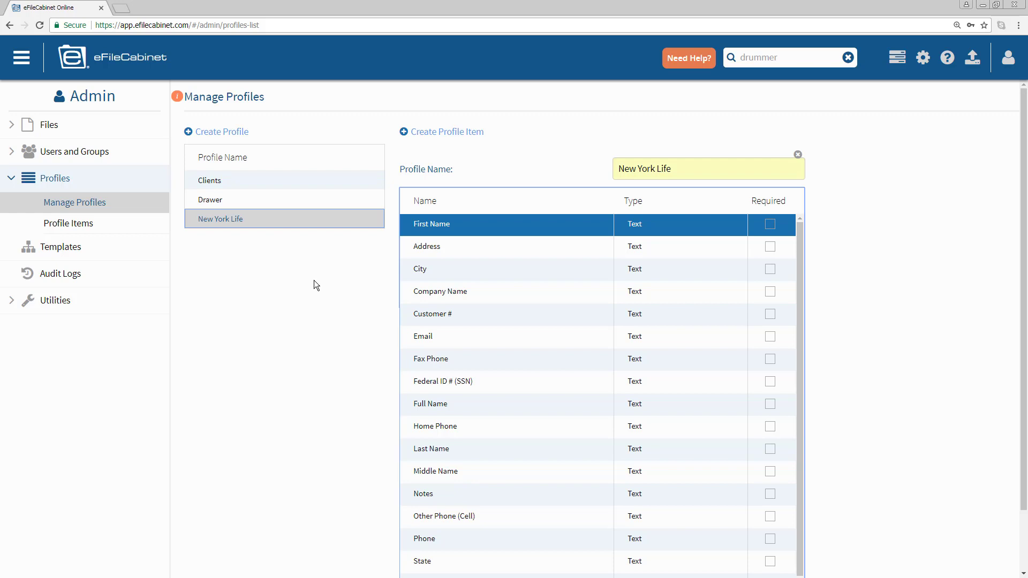
- Start a new profile item named 'Products' of the Preset Values type
{"action": "left_click", "coordinate": [67, 226]}
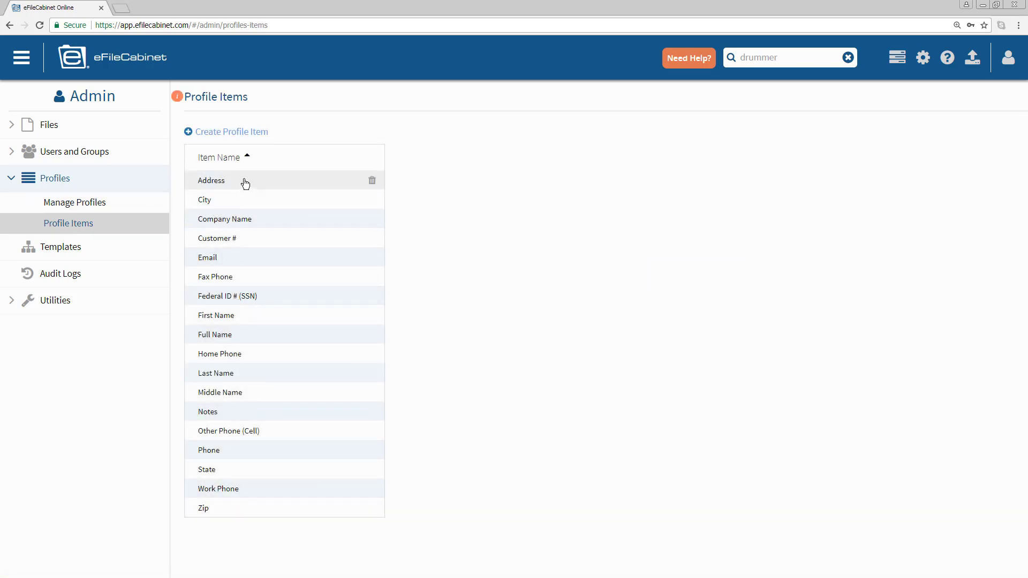
{"action": "left_click", "coordinate": [237, 132]}
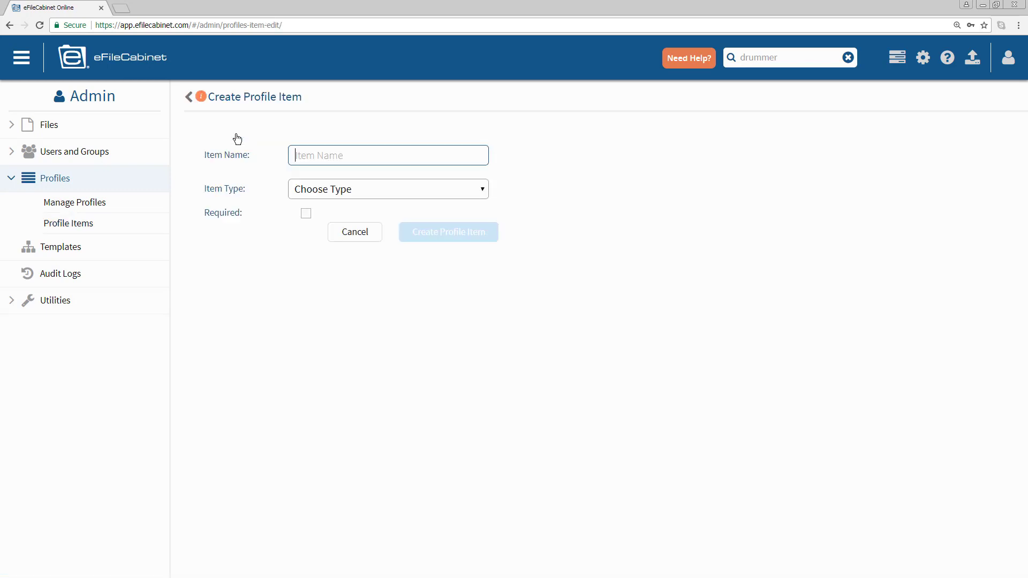
{"action": "left_click", "coordinate": [335, 160]}
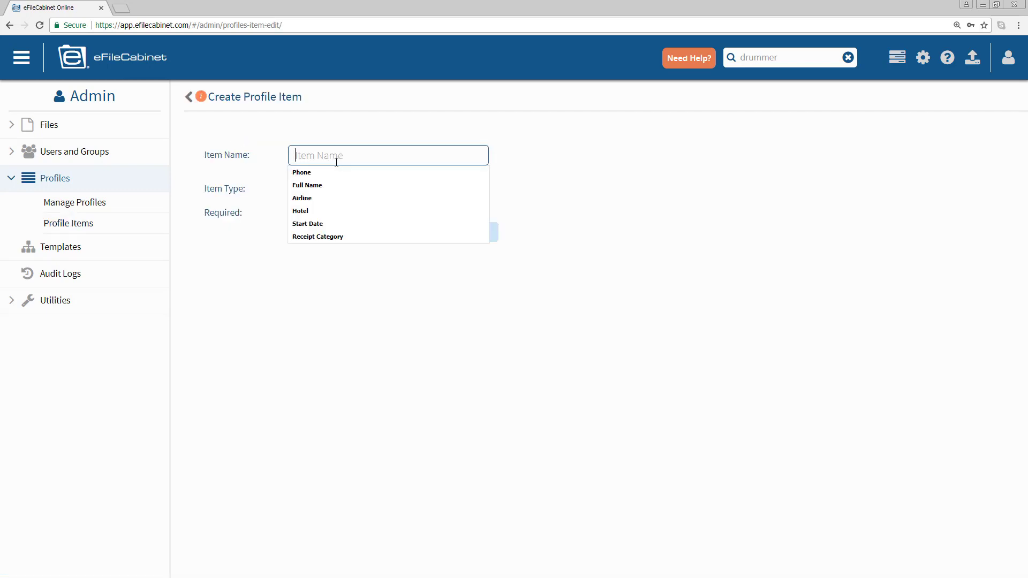
{"action": "type", "text": "Products"}
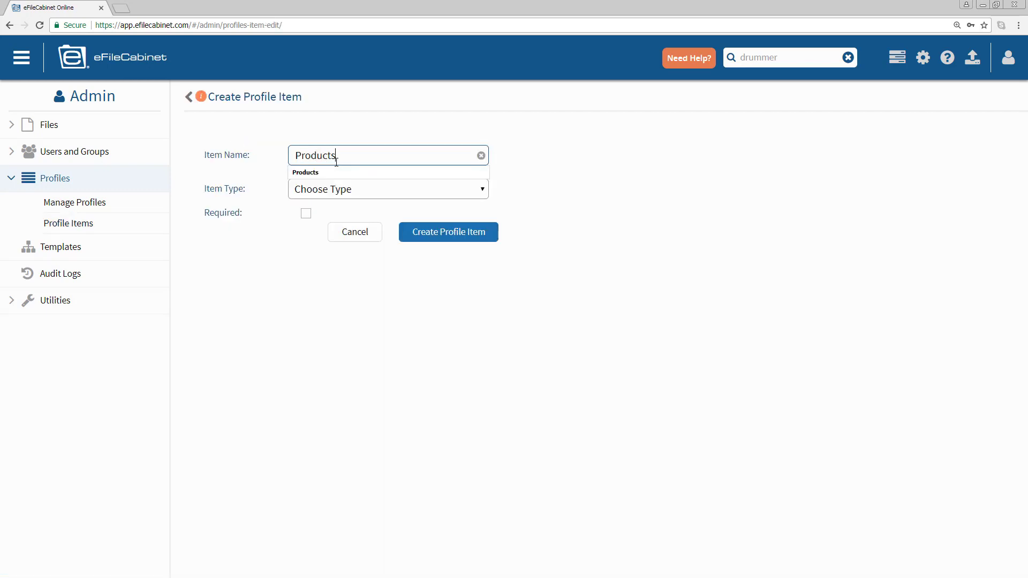
{"action": "key", "text": "Tab"}
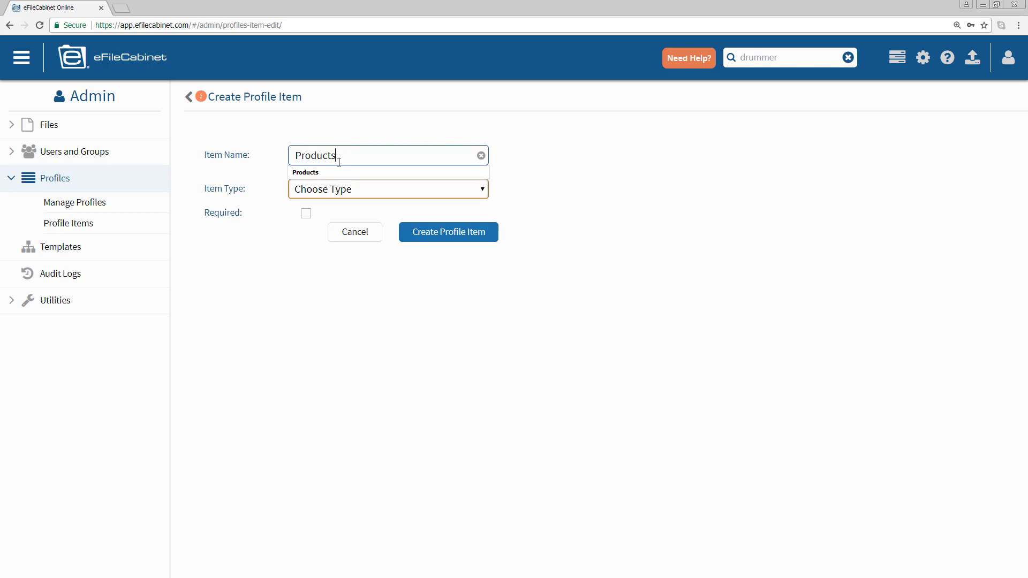
{"action": "left_click", "coordinate": [478, 188]}
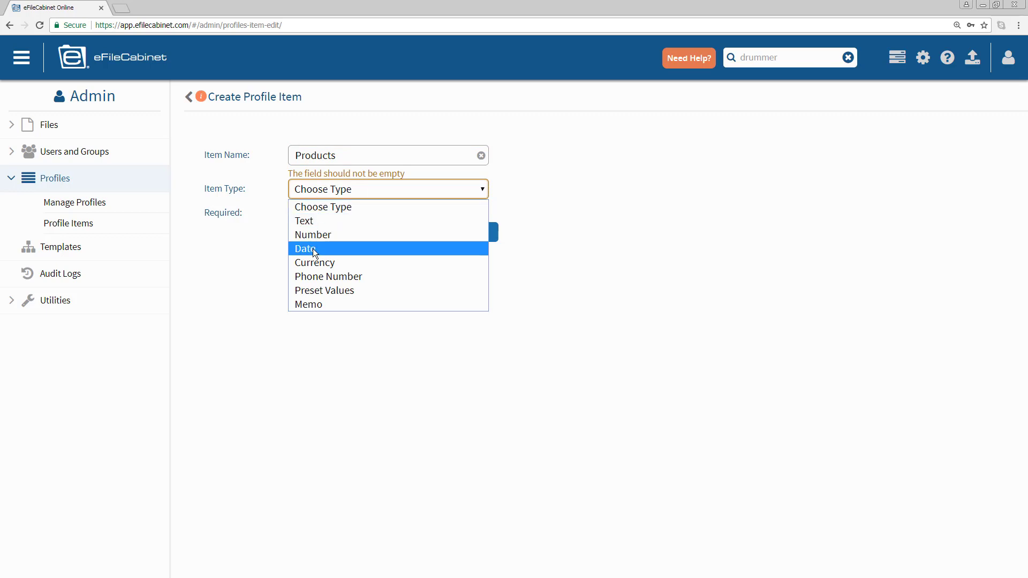
{"action": "left_click", "coordinate": [333, 292]}
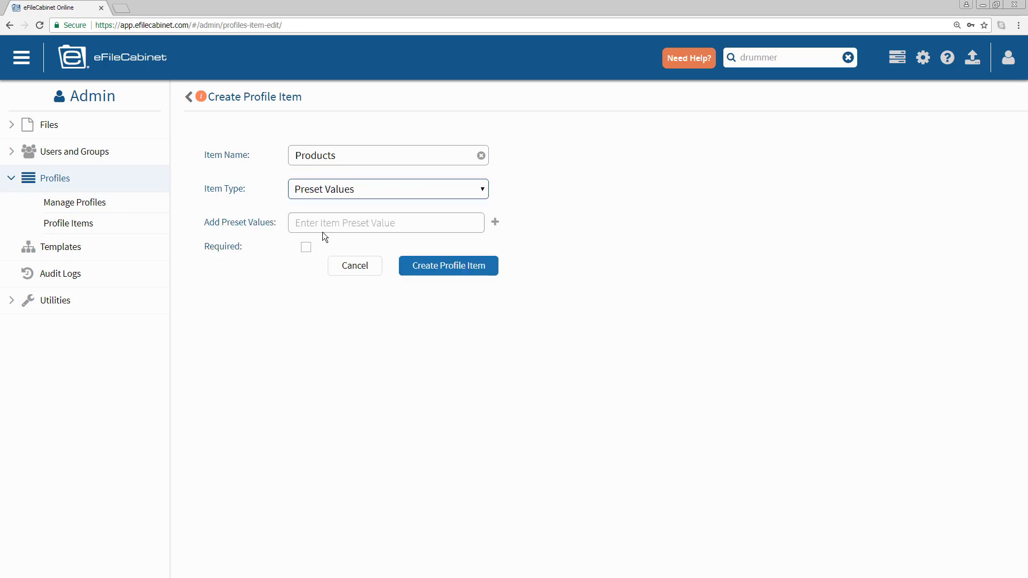
- Add presets Eagle, Mainstay (Mutual fund), NYL Associated and NYLIFE securities (Brokerage)
{"action": "left_click", "coordinate": [320, 222]}
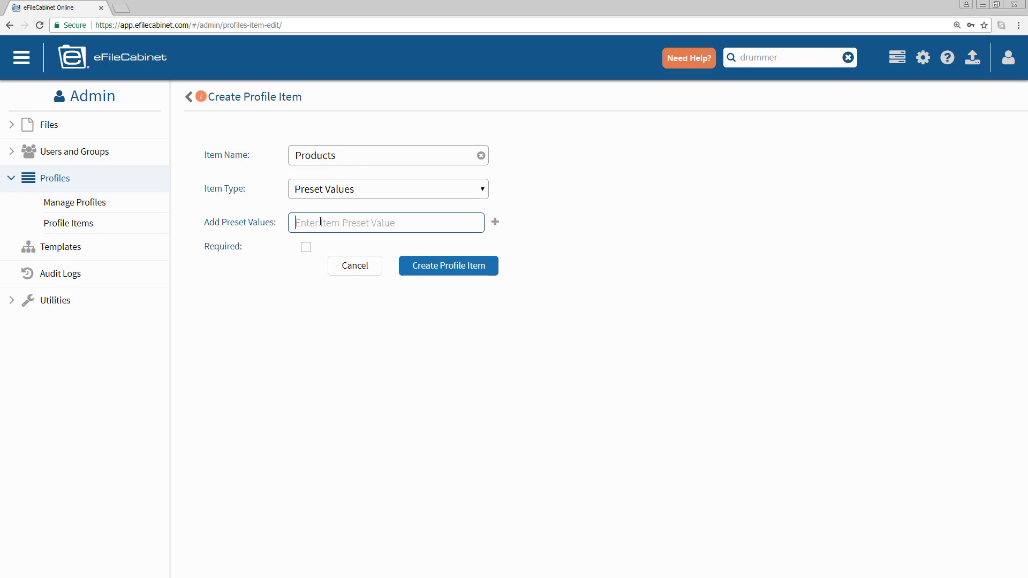
{"action": "type", "text": "Eagle"}
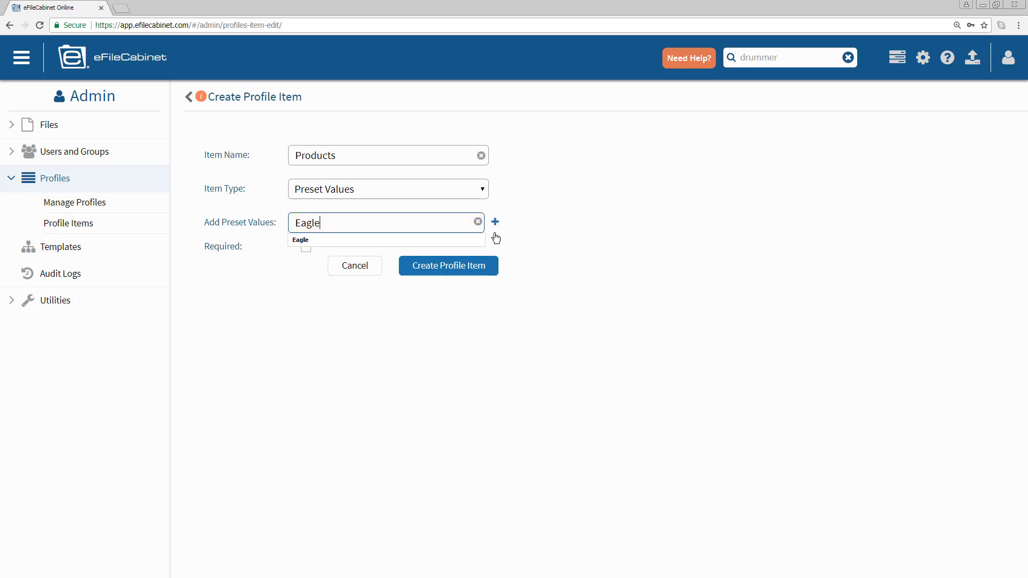
{"action": "left_click", "coordinate": [495, 221]}
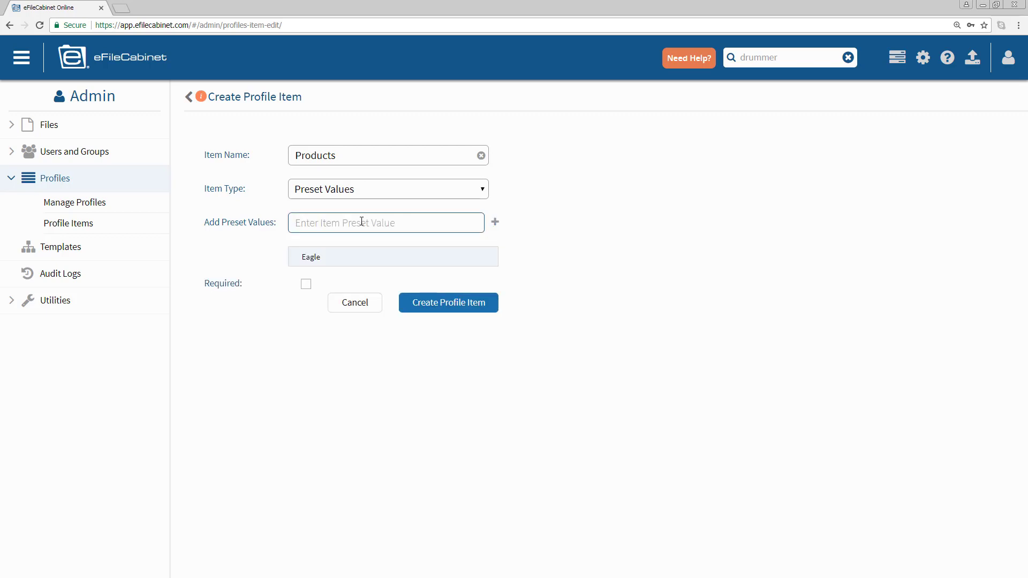
{"action": "type", "text": "Mainstay (Mutual fund)"}
{"action": "left_click", "coordinate": [495, 222]}
{"action": "type", "text": "NYL Associated"}
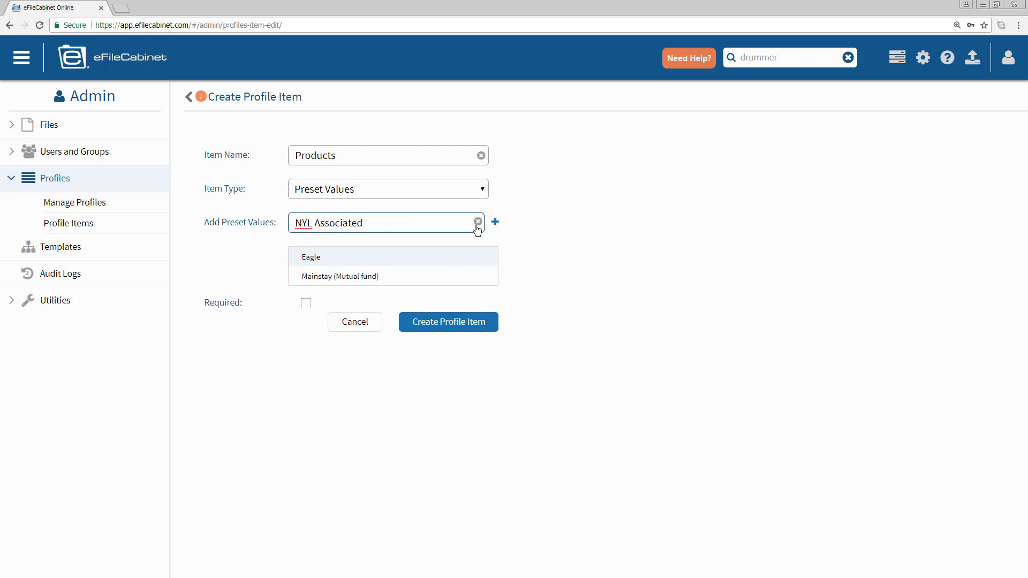
{"action": "left_click", "coordinate": [495, 222]}
{"action": "type", "text": "NYLIFE securities (Brokerage)"}
{"action": "left_click", "coordinate": [495, 223]}
- Add the three 'Other...' presets, including Other Outside Business Activities, and create the Products item
{"action": "type", "text": "Other Life and Annuity - Non-NYL Customer"}
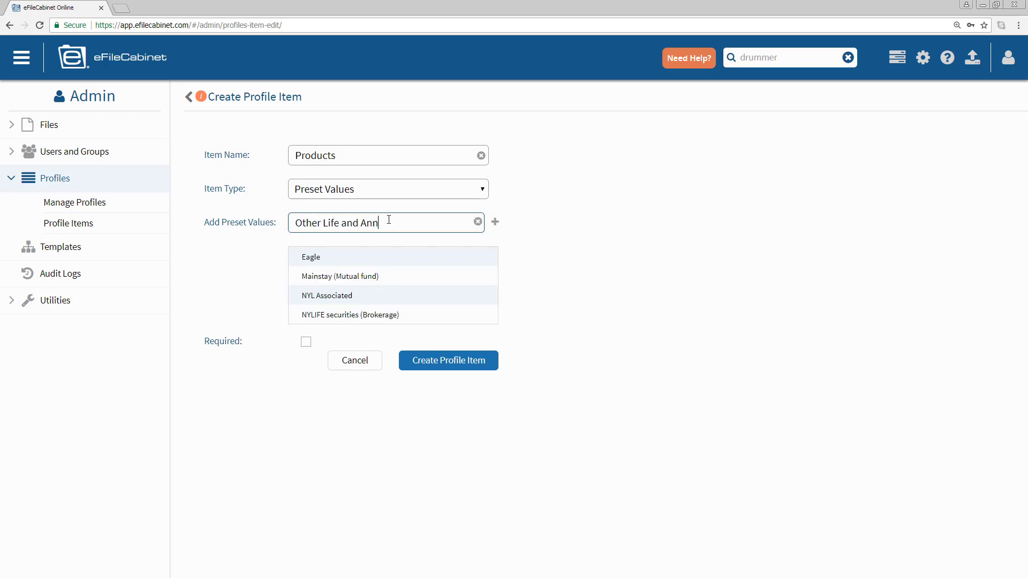
{"action": "left_click", "coordinate": [495, 223]}
{"action": "type", "text": "Other Life and Annuity - NYL Customer"}
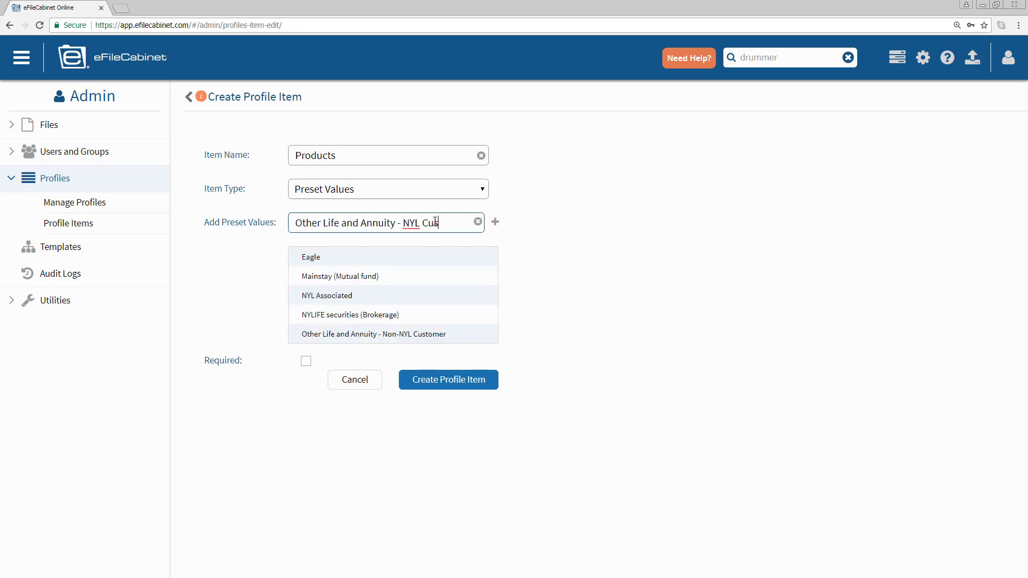
{"action": "left_click", "coordinate": [495, 223]}
{"action": "type", "text": "Other Outside Business Activities"}
{"action": "left_click", "coordinate": [495, 222]}
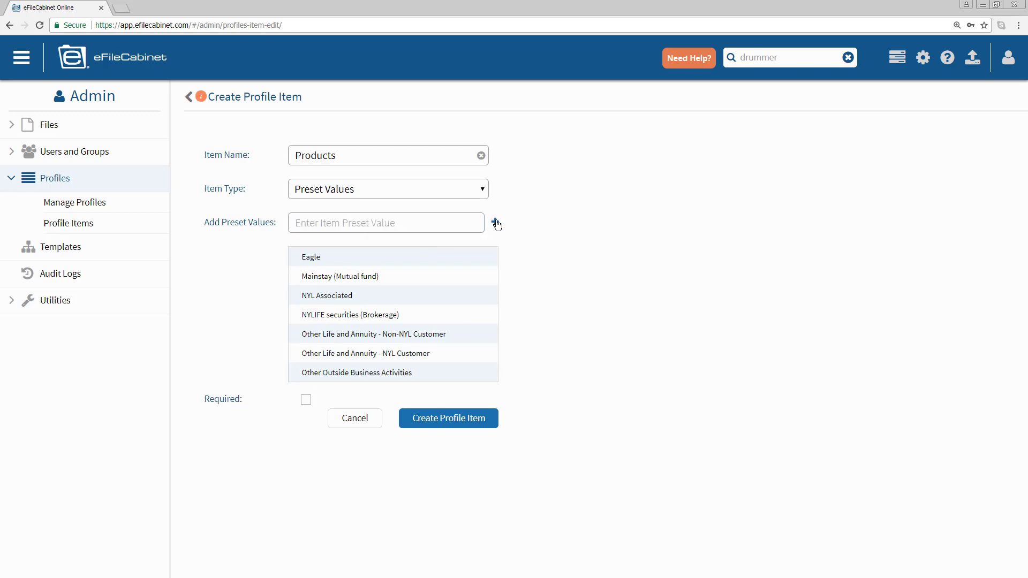
{"action": "left_click", "coordinate": [447, 419]}
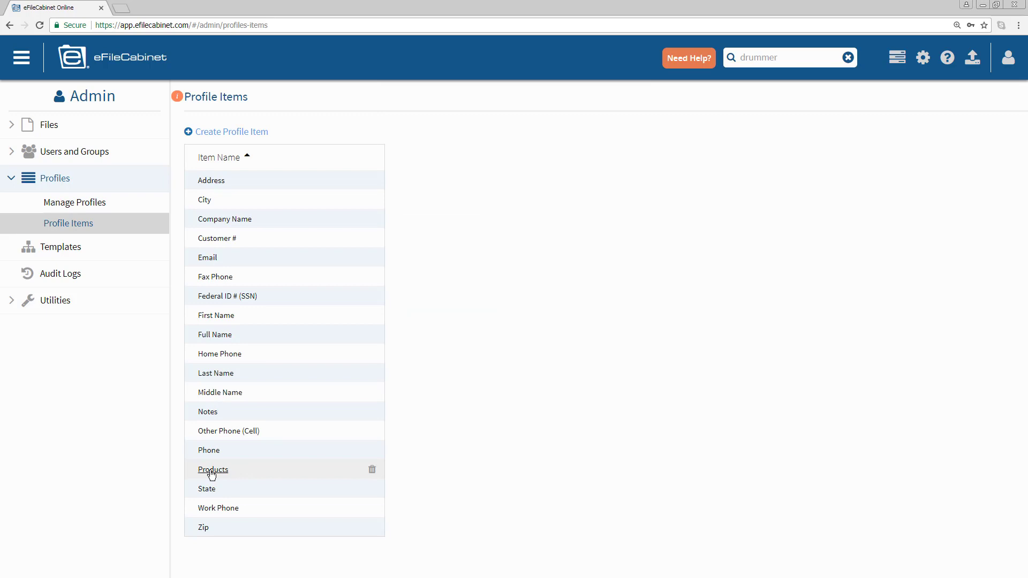
- Add Products to the New York Life profile, save, and reload it to verify
{"action": "left_click", "coordinate": [84, 207]}
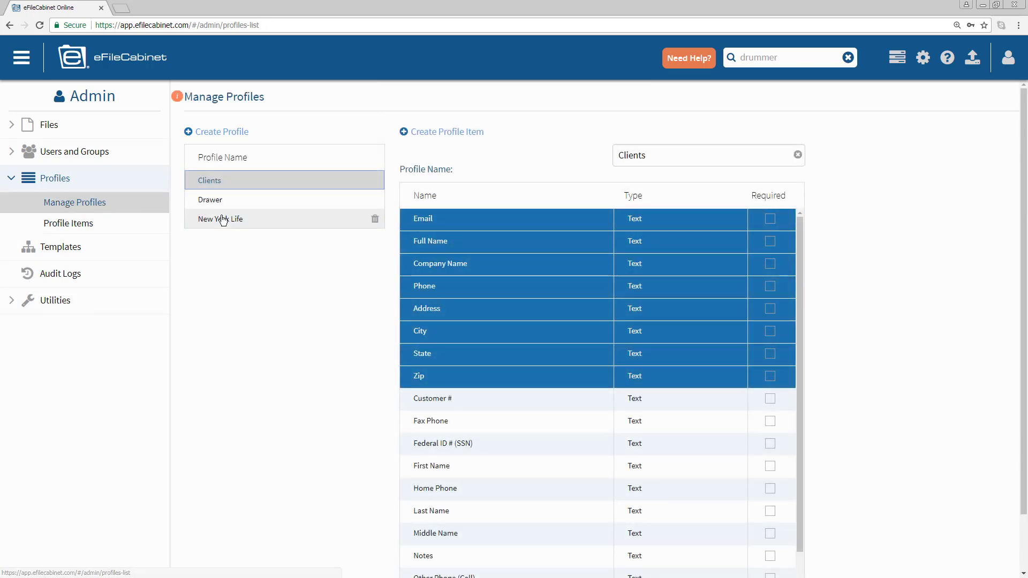
{"action": "left_click", "coordinate": [223, 219]}
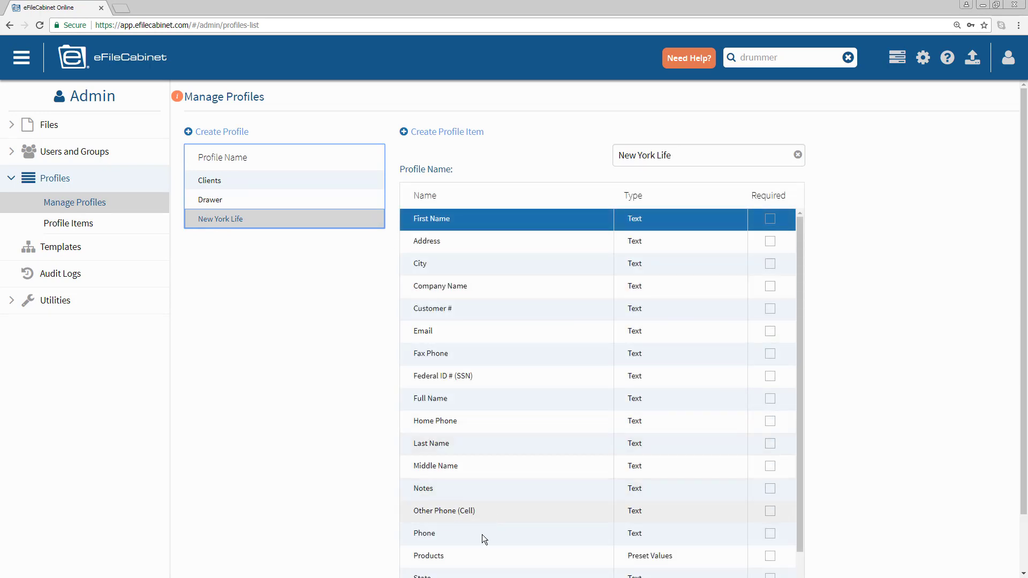
{"action": "left_click", "coordinate": [475, 557]}
{"action": "scroll", "coordinate": [803, 470], "scroll_direction": "down", "scroll_amount": 2}
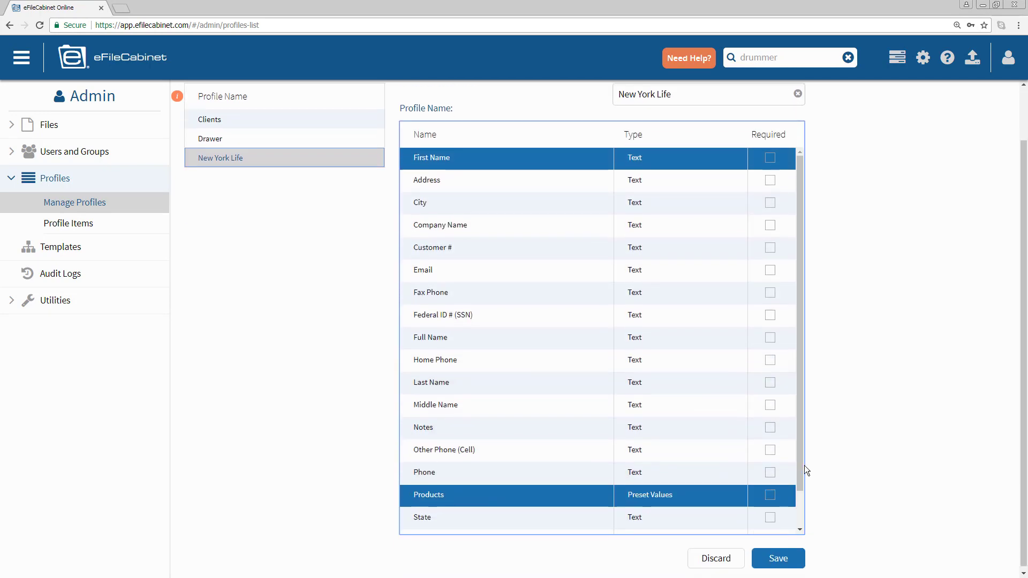
{"action": "scroll", "coordinate": [800, 468], "scroll_direction": "down", "scroll_amount": 1}
{"action": "left_click", "coordinate": [782, 554]}
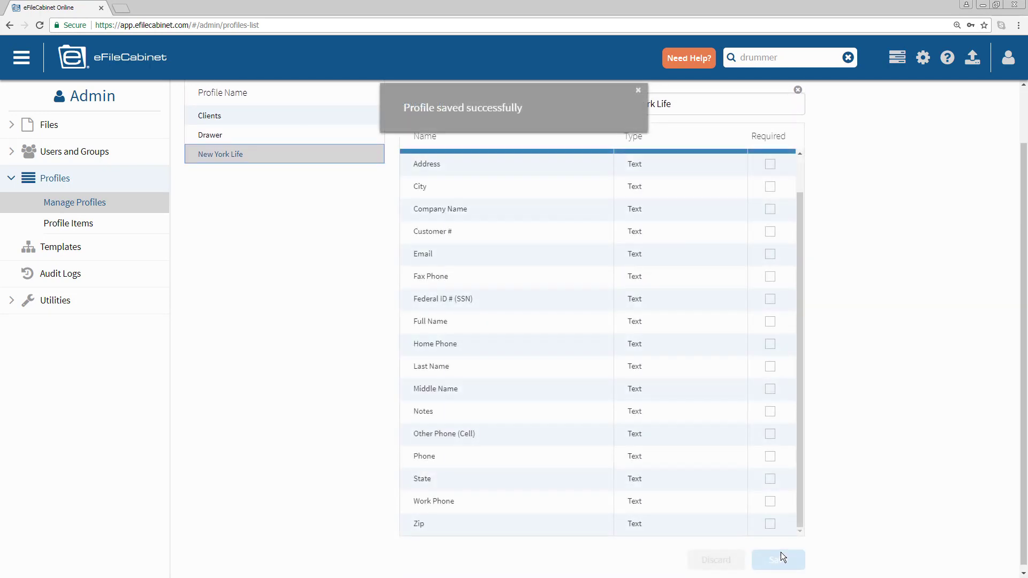
{"action": "left_click", "coordinate": [209, 137]}
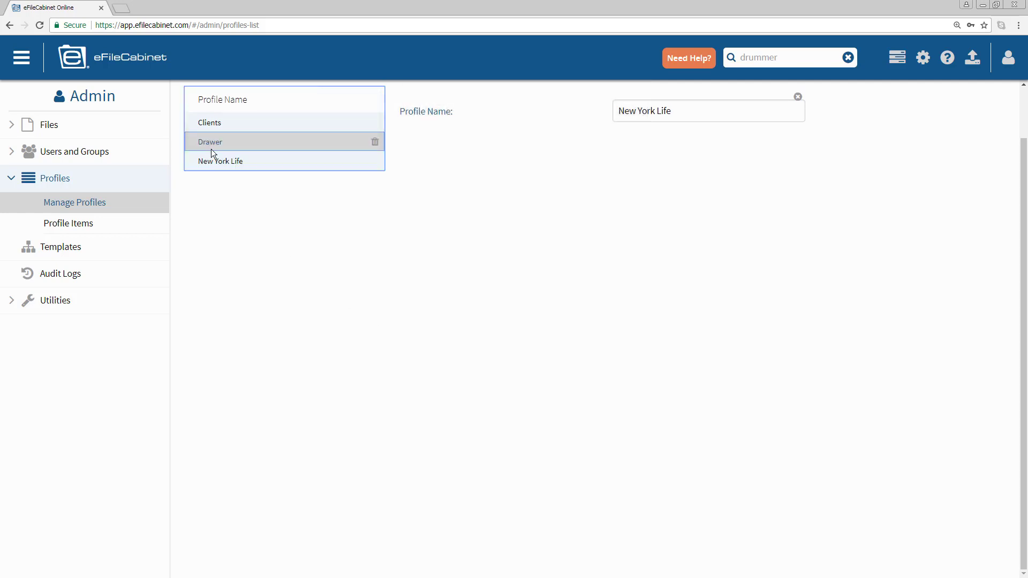
{"action": "left_click", "coordinate": [208, 155]}
{"action": "scroll", "coordinate": [494, 265], "scroll_direction": "up", "scroll_amount": 2}
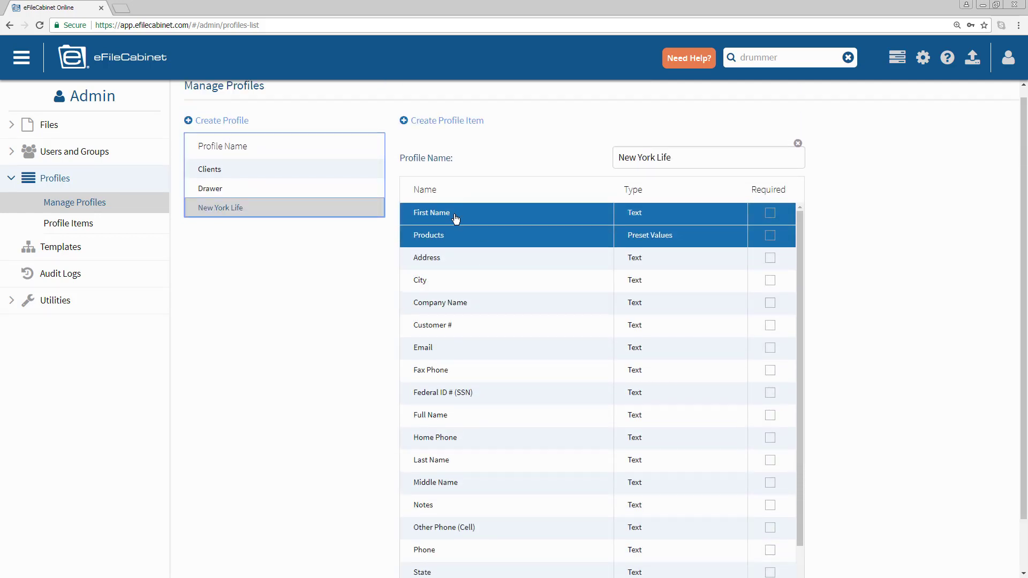
- Create a 'Document Types' Preset Values profile item with values from Amendment to Will
{"action": "left_click", "coordinate": [76, 225]}
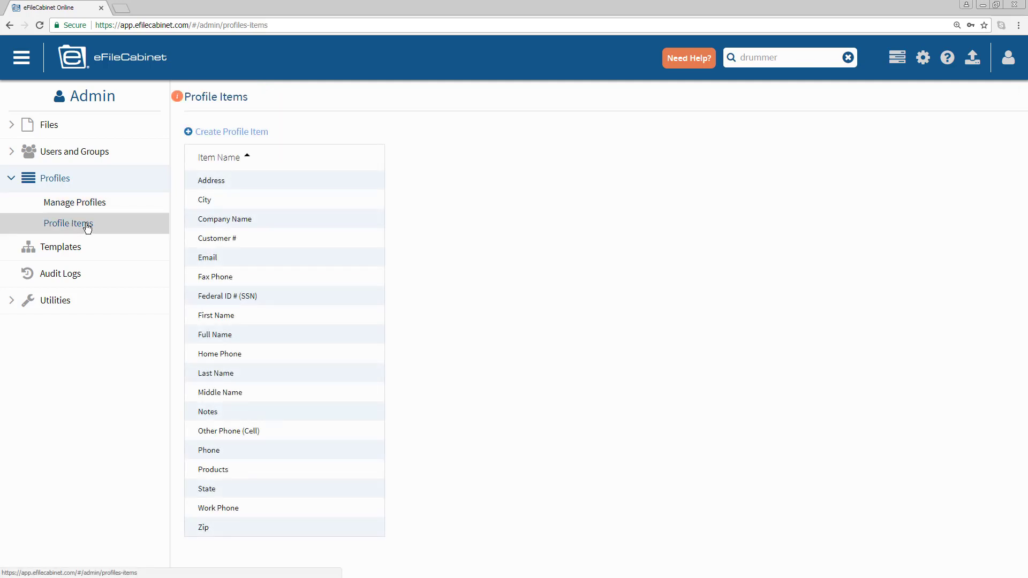
{"action": "left_click", "coordinate": [252, 132]}
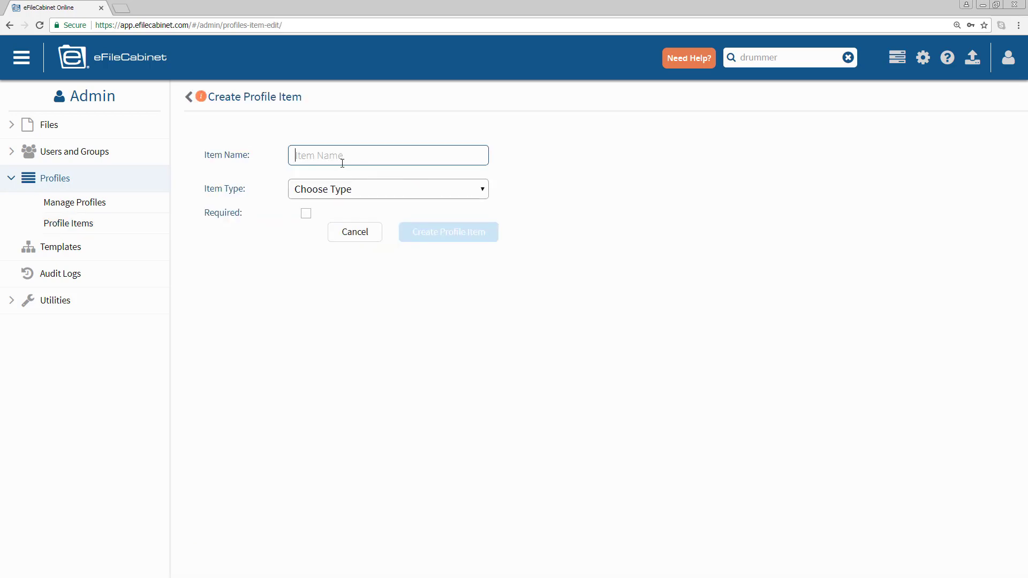
{"action": "type", "text": "Document Types"}
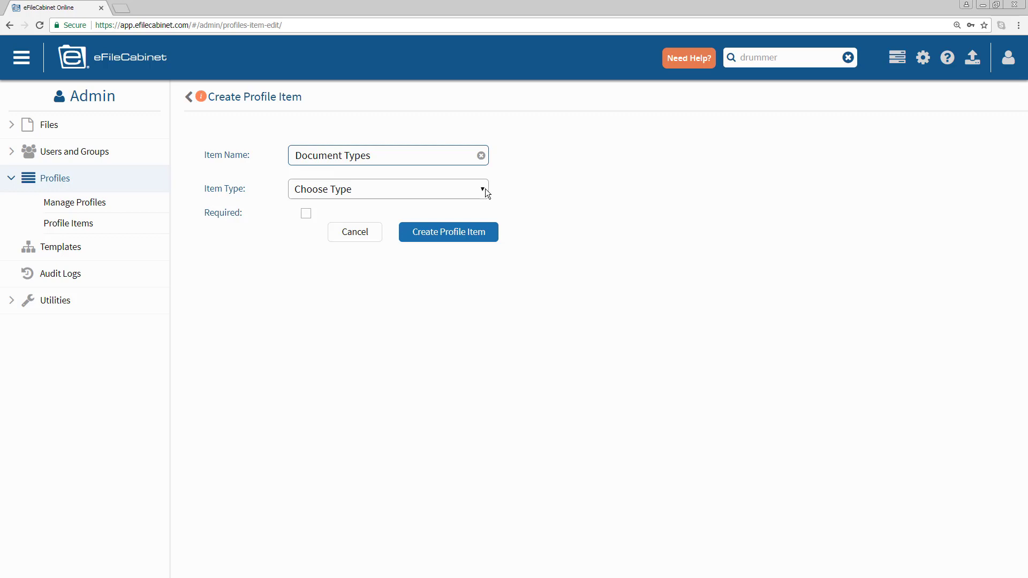
{"action": "left_click", "coordinate": [482, 189]}
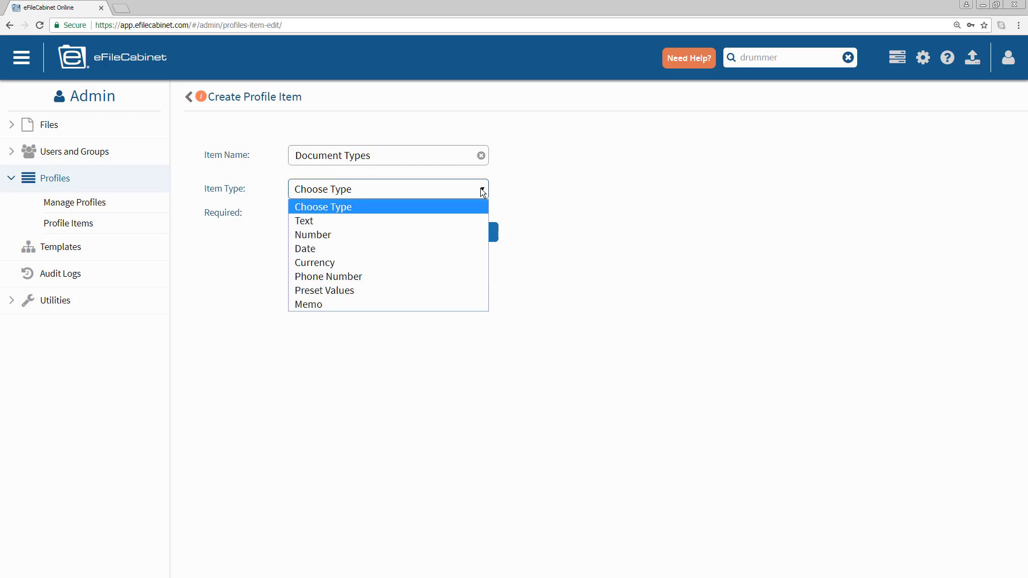
{"action": "left_click", "coordinate": [416, 291]}
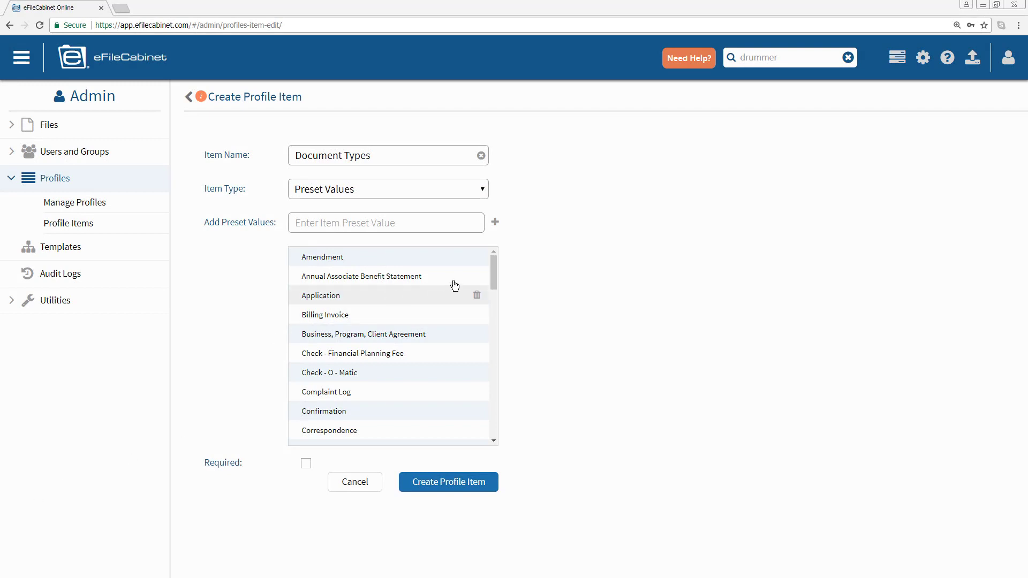
{"action": "mouse_move", "coordinate": [492, 267]}
{"action": "left_mouse_down"}
{"action": "mouse_move", "coordinate": [497, 417]}
{"action": "mouse_move", "coordinate": [480, 257]}
{"action": "left_mouse_up"}
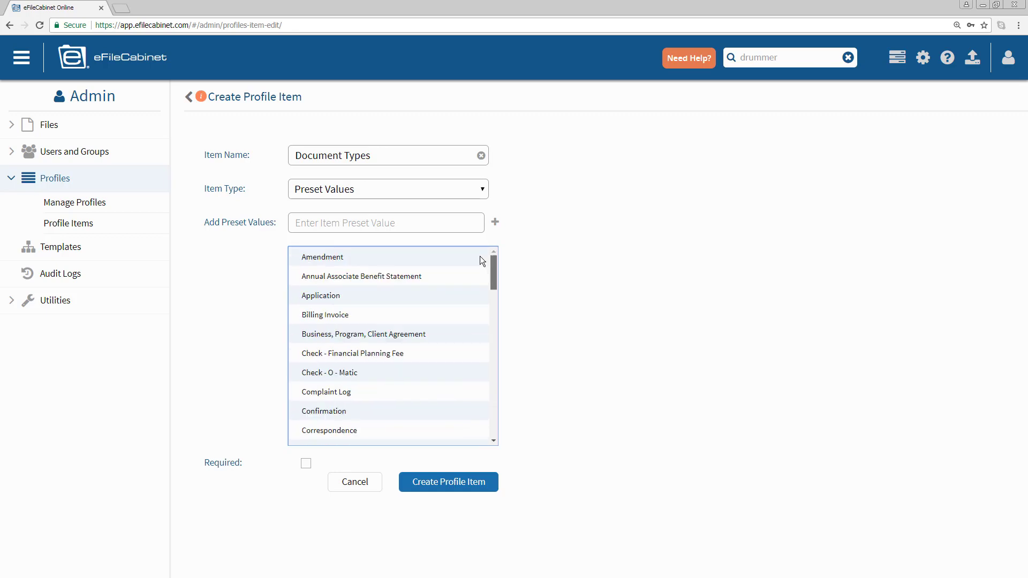
{"action": "left_click", "coordinate": [463, 484]}
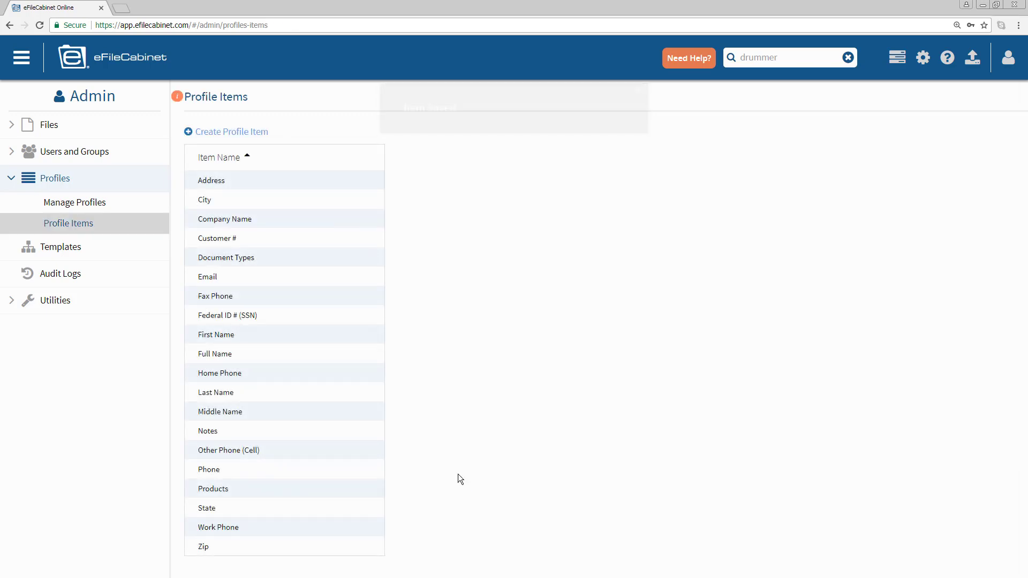
- Add Document Types to the New York Life profile and save it
{"action": "left_click", "coordinate": [86, 208]}
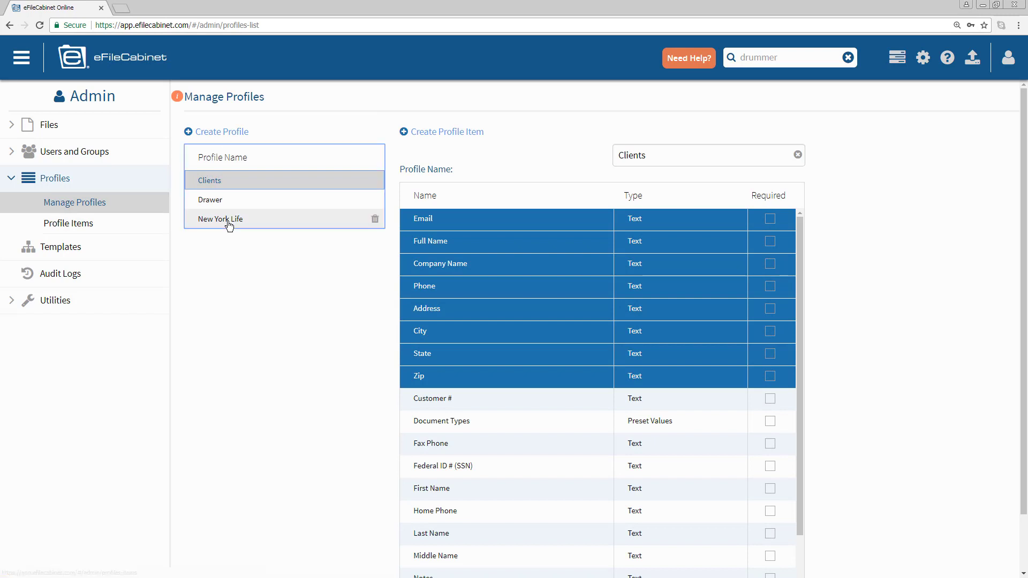
{"action": "left_click", "coordinate": [229, 222]}
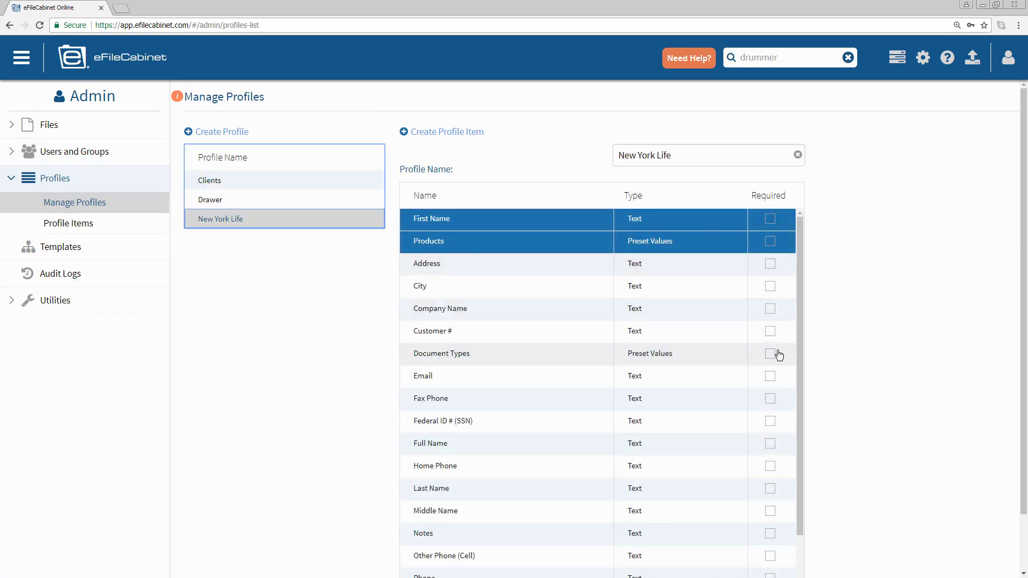
{"action": "left_click_drag", "start_coordinate": [797, 383], "coordinate": [788, 447]}
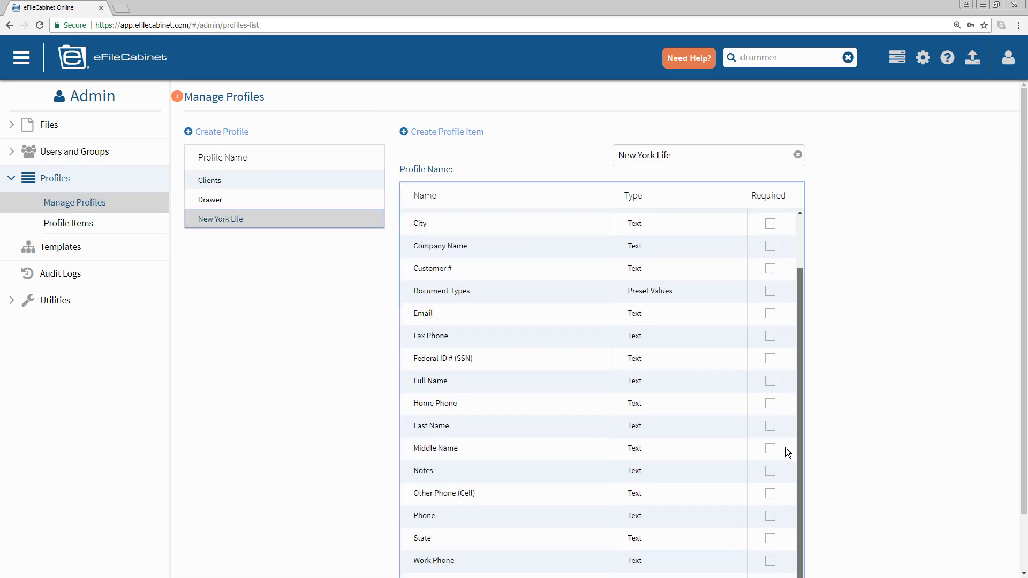
{"action": "left_click", "coordinate": [461, 292]}
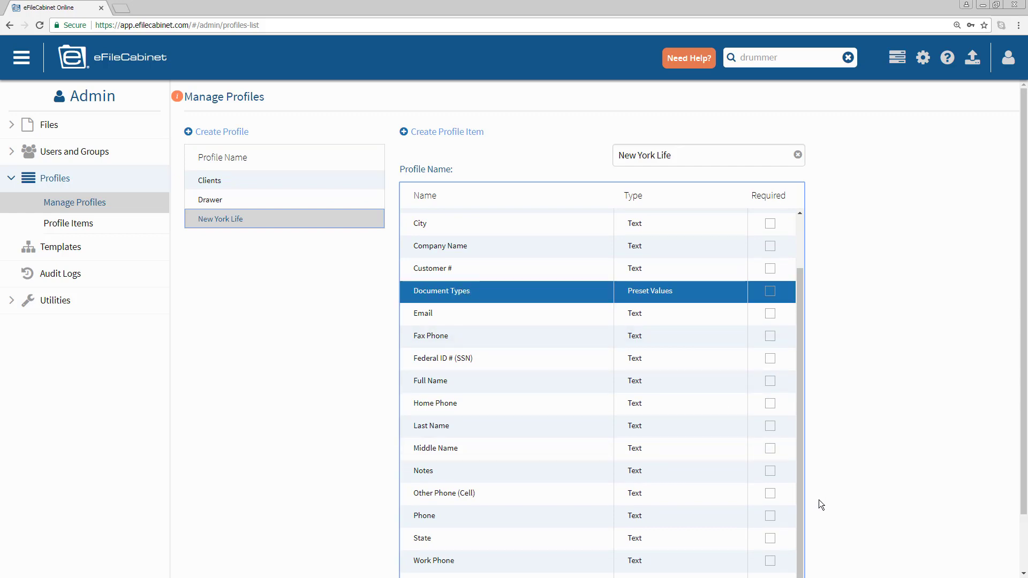
{"action": "scroll", "coordinate": [1025, 503], "scroll_direction": "down", "scroll_amount": 1}
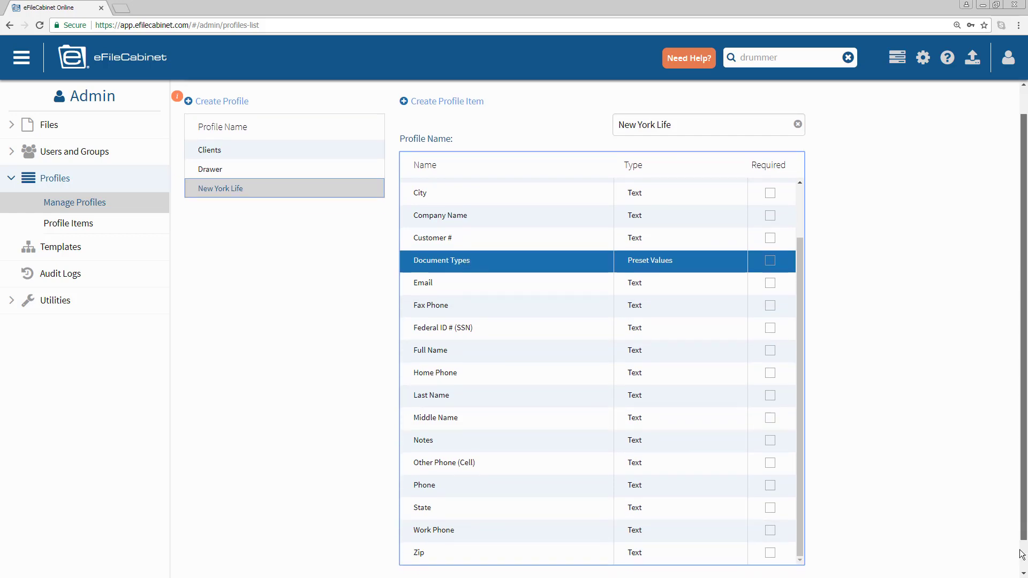
{"action": "left_click", "coordinate": [767, 560]}
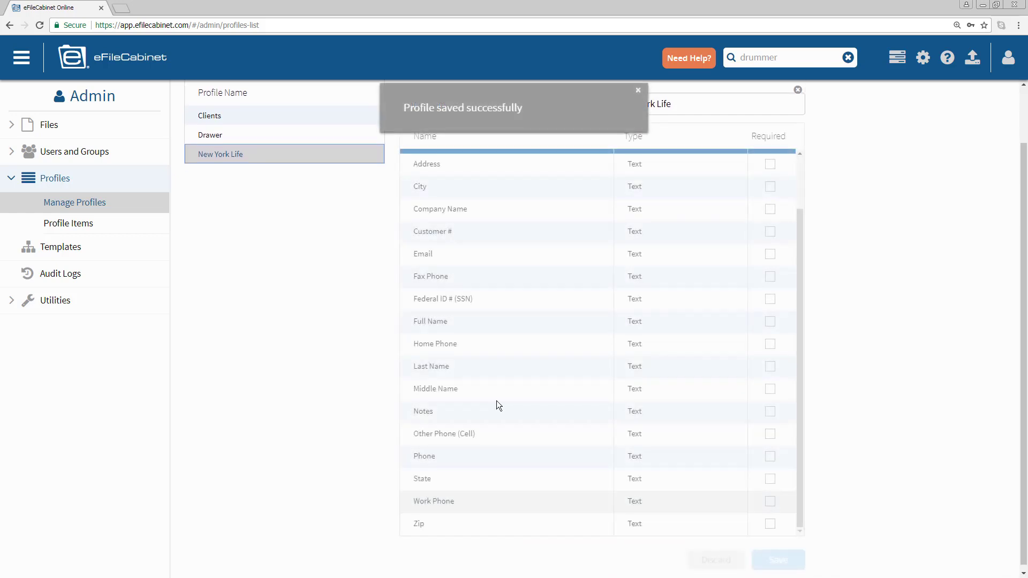
- Replace First Name with Full Name, move it above Products, and save the profile
{"action": "left_click", "coordinate": [207, 137]}
{"action": "left_click", "coordinate": [213, 155]}
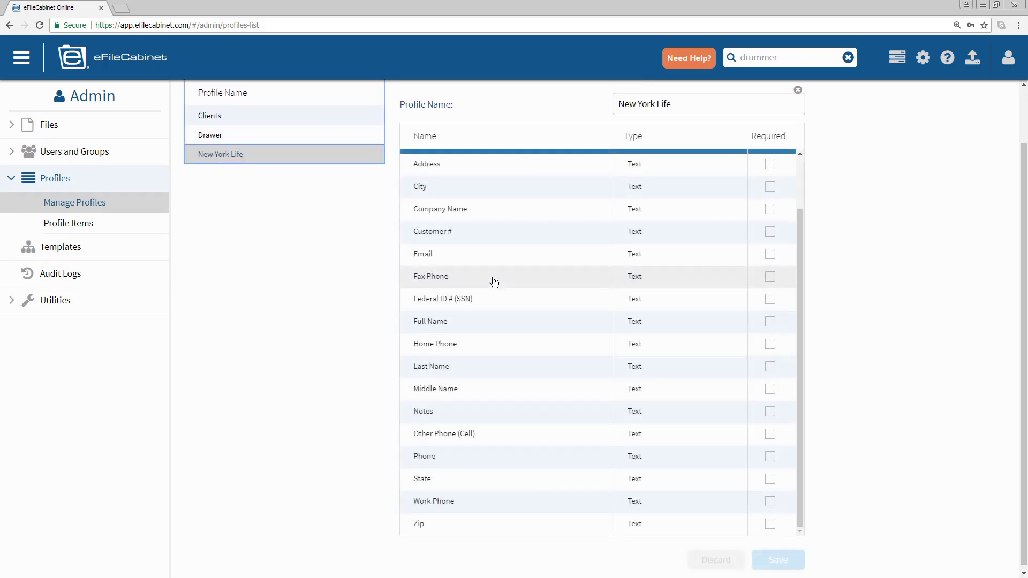
{"action": "scroll", "coordinate": [494, 281], "scroll_direction": "up", "scroll_amount": 4}
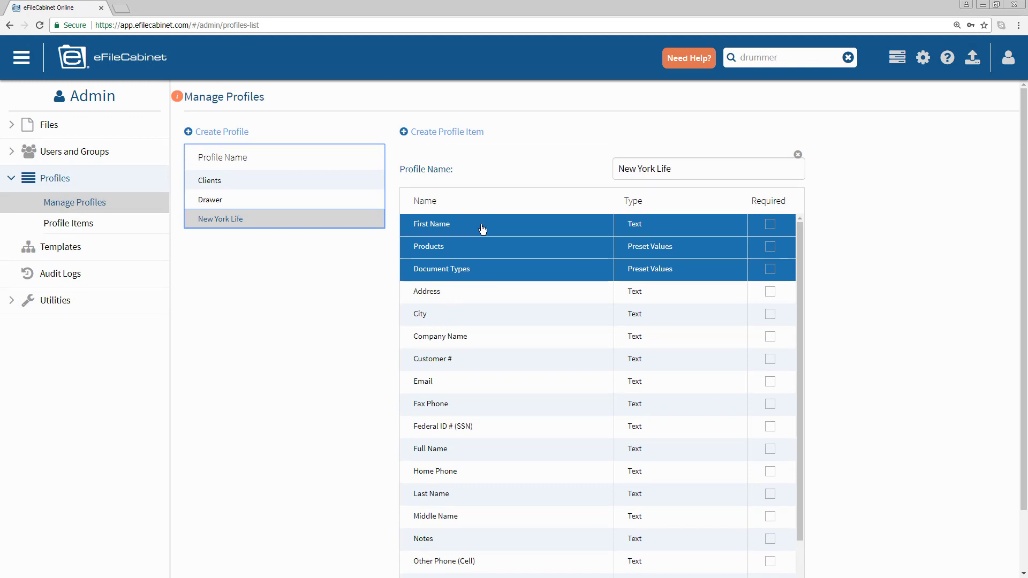
{"action": "left_click", "coordinate": [443, 232]}
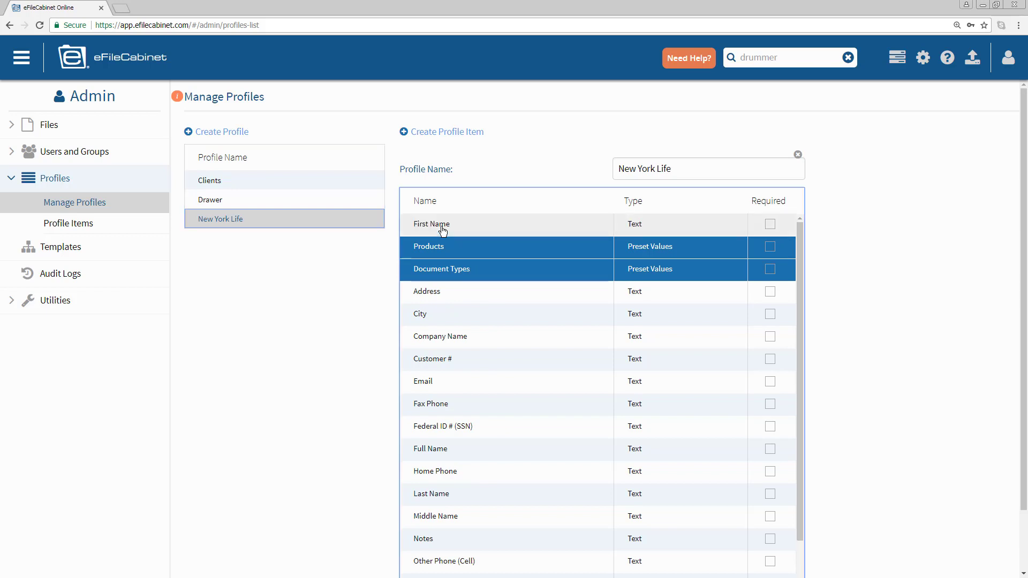
{"action": "left_click", "coordinate": [441, 452]}
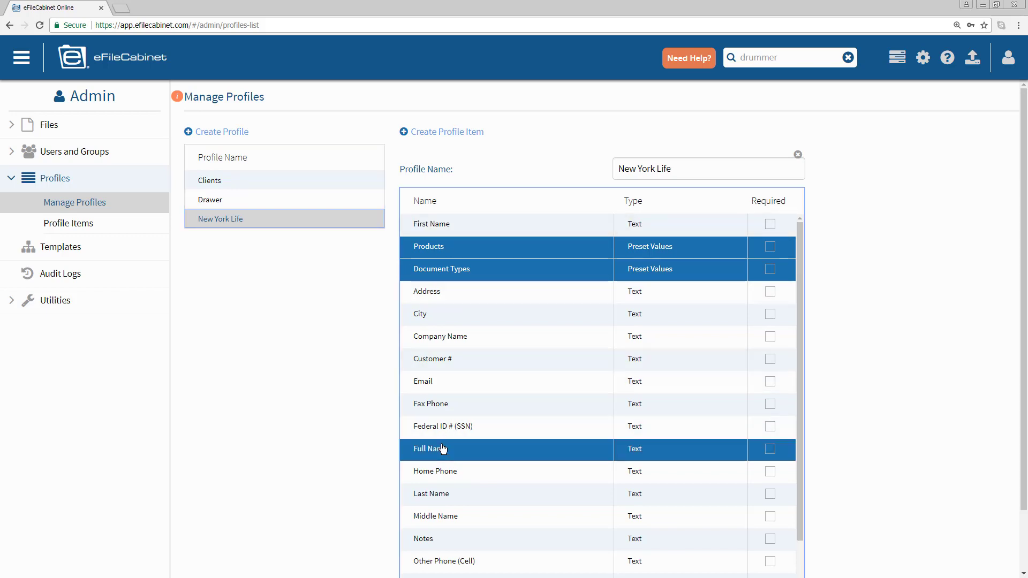
{"action": "left_click_drag", "start_coordinate": [441, 454], "coordinate": [443, 236]}
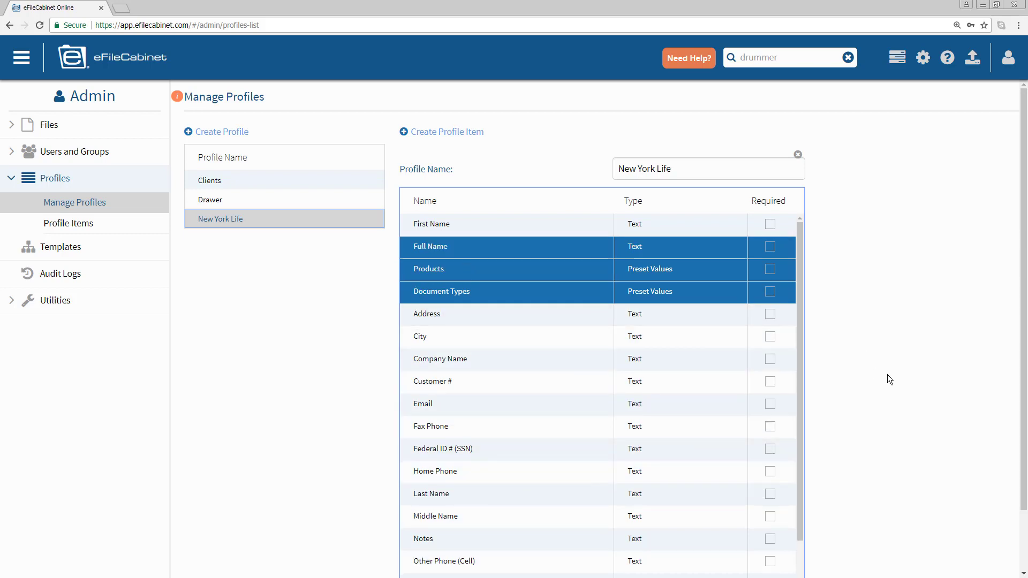
{"action": "scroll", "coordinate": [856, 407], "scroll_direction": "down", "scroll_amount": 2}
{"action": "scroll", "coordinate": [794, 482], "scroll_direction": "down", "scroll_amount": 2}
{"action": "left_click", "coordinate": [782, 558]}
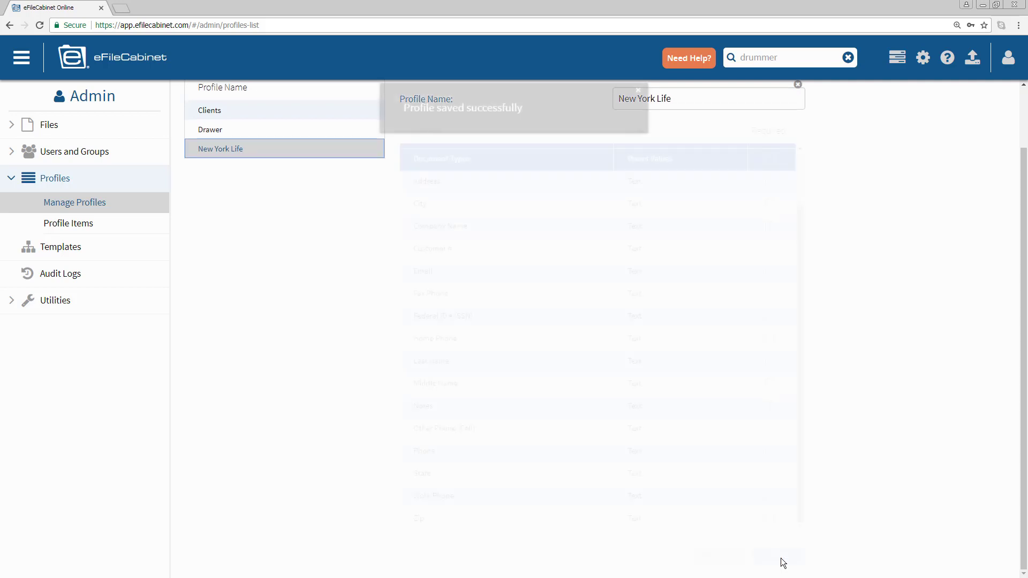
- Reload the New York Life profile to confirm Full Name, Products and Document Types
{"action": "left_click", "coordinate": [210, 134]}
{"action": "left_click", "coordinate": [223, 153]}
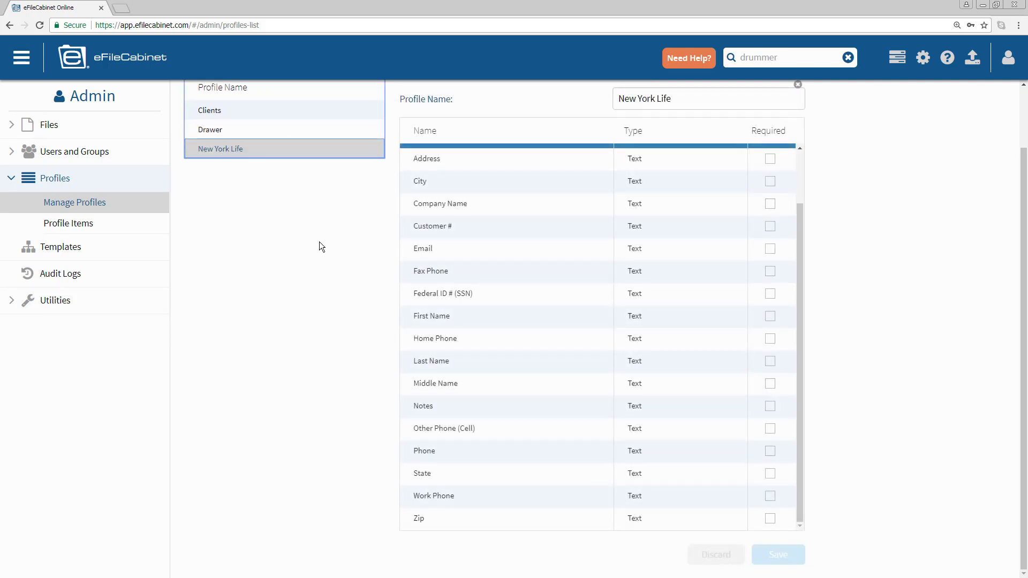
{"action": "scroll", "coordinate": [319, 242], "scroll_direction": "up", "scroll_amount": 2}
{"action": "scroll", "coordinate": [795, 261], "scroll_direction": "up", "scroll_amount": 1}
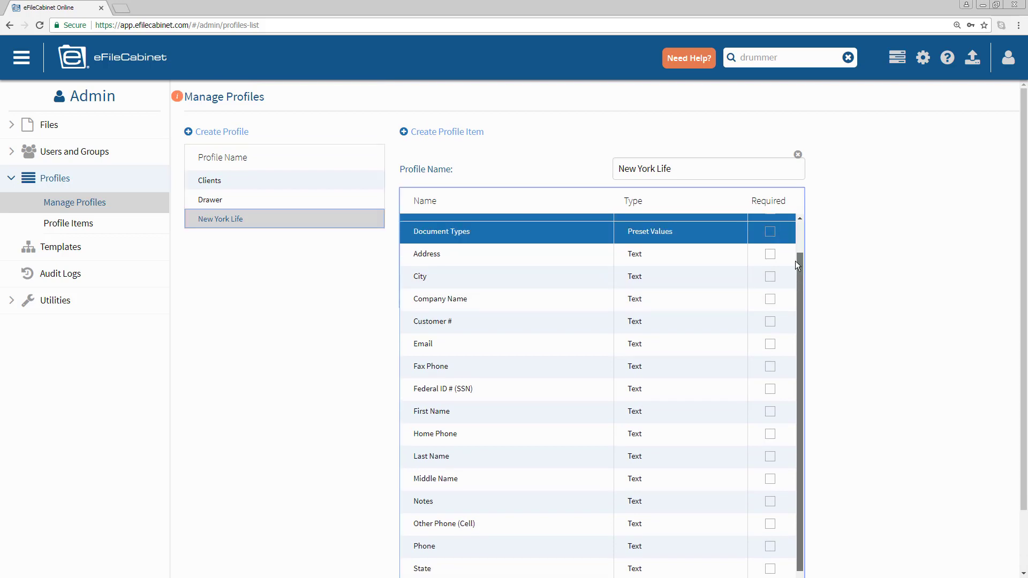
{"action": "scroll", "coordinate": [795, 261], "scroll_direction": "up", "scroll_amount": 1}
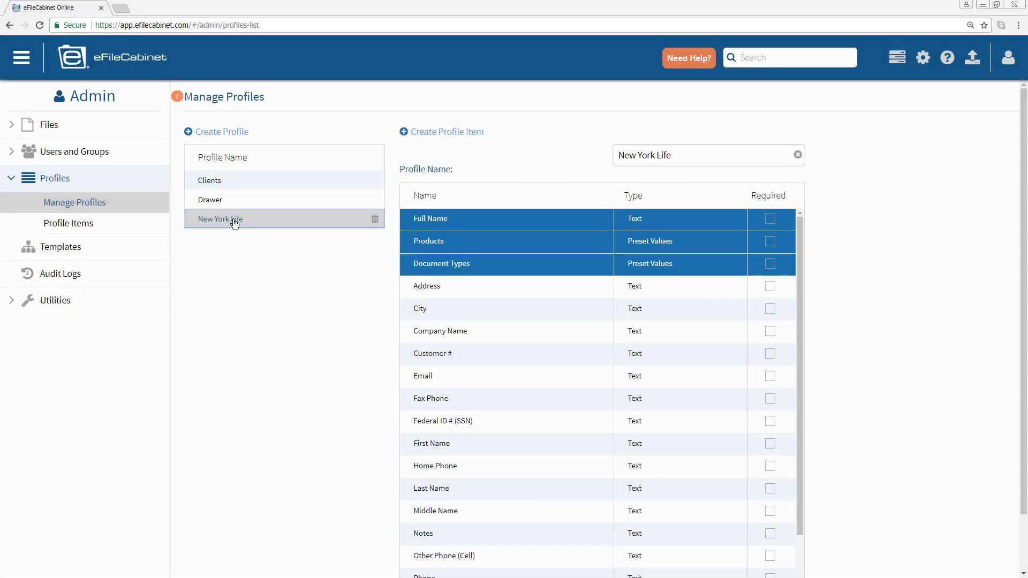
- Return to Home, close the widget panel, and restore the browser to show the MainStay PDFs
{"action": "left_click", "coordinate": [100, 64]}
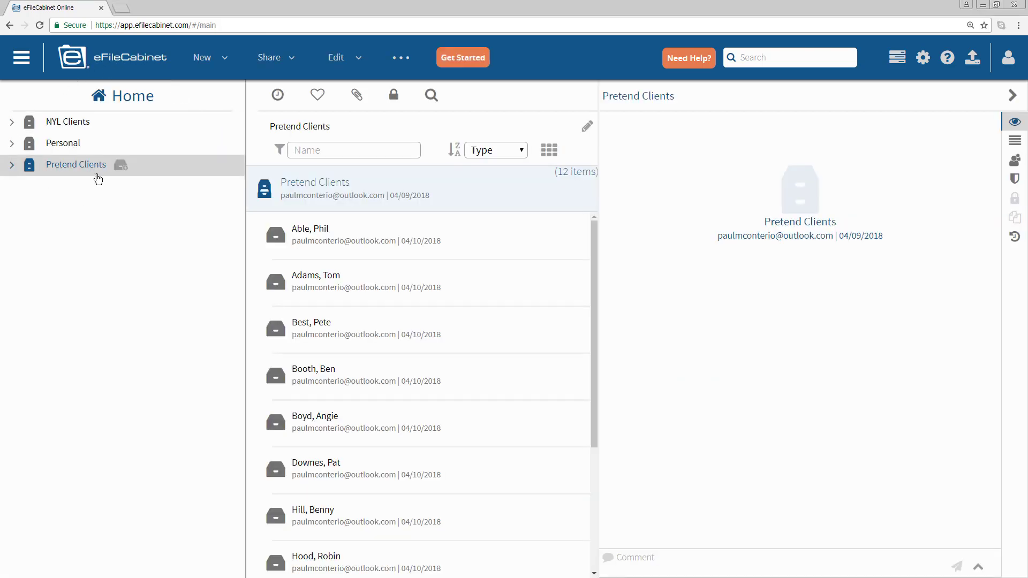
{"action": "left_click_drag", "start_coordinate": [1027, 307], "coordinate": [936, 352]}
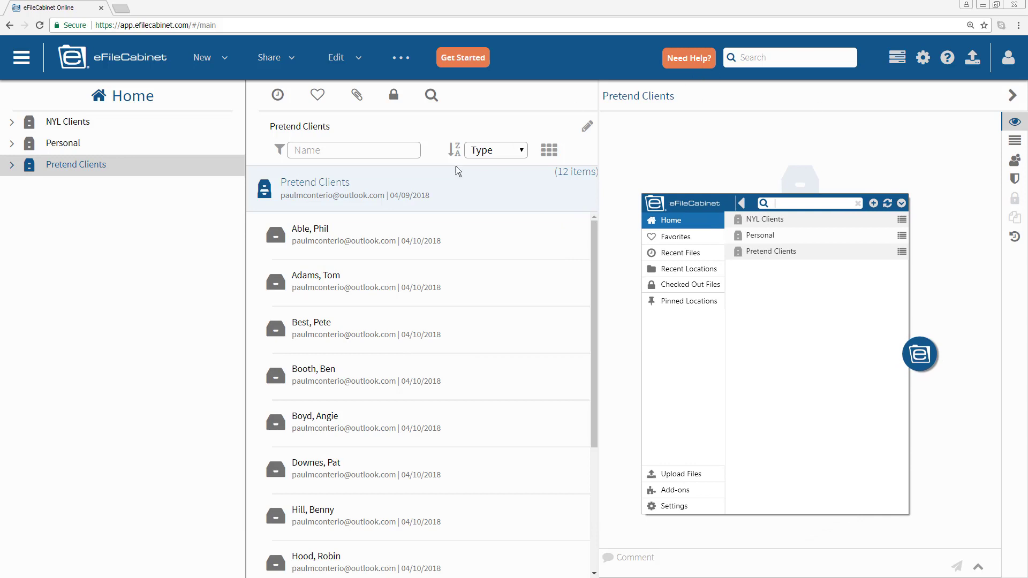
{"action": "left_click", "coordinate": [923, 361]}
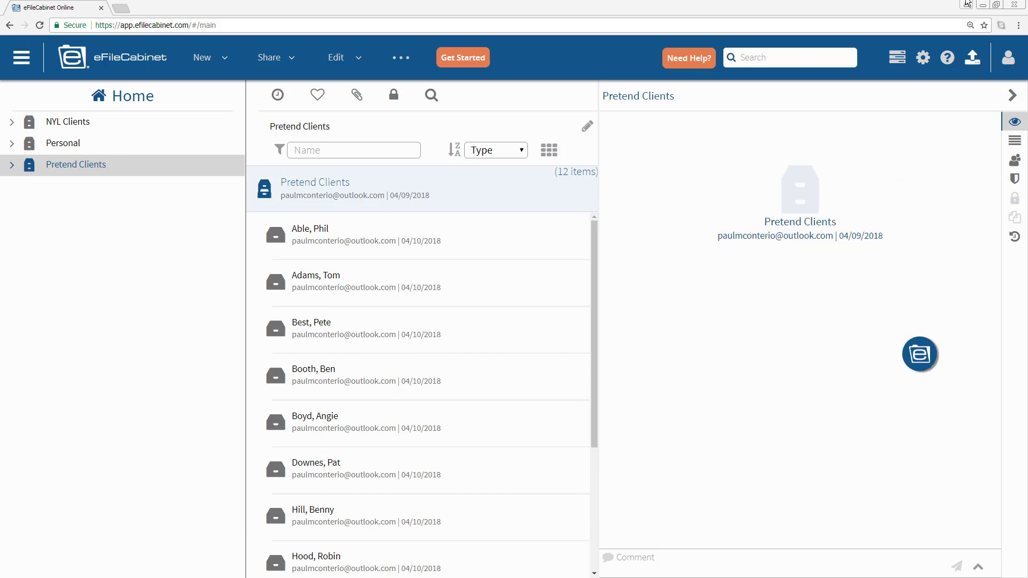
{"action": "left_click", "coordinate": [997, 5]}
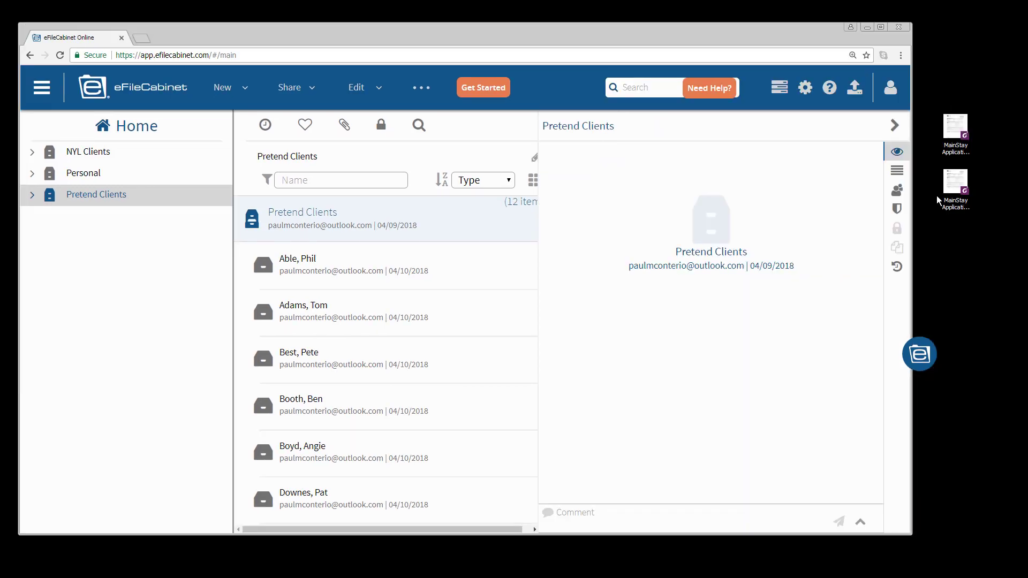
{"action": "double_click", "coordinate": [953, 192]}
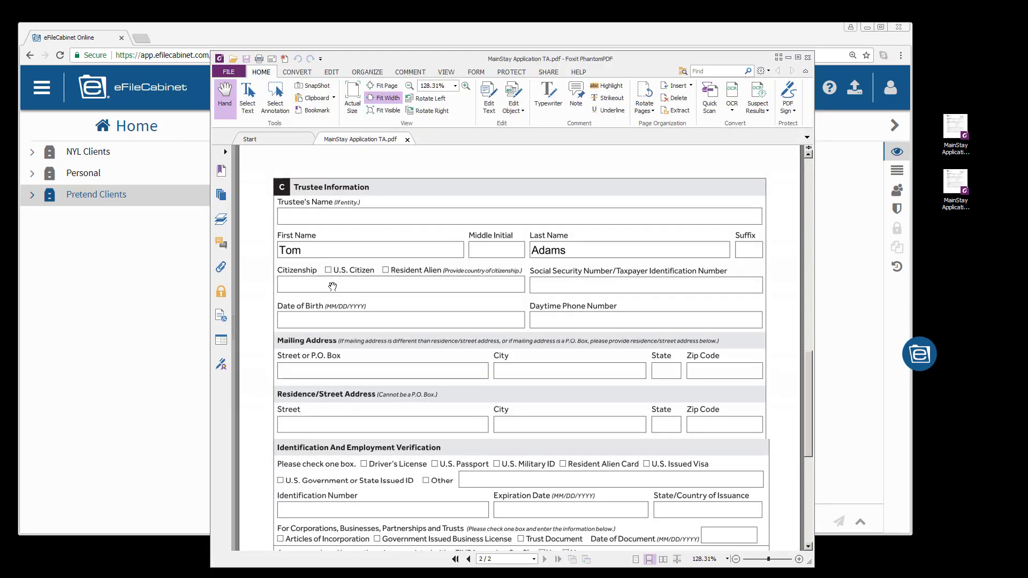
{"action": "left_click", "coordinate": [808, 58]}
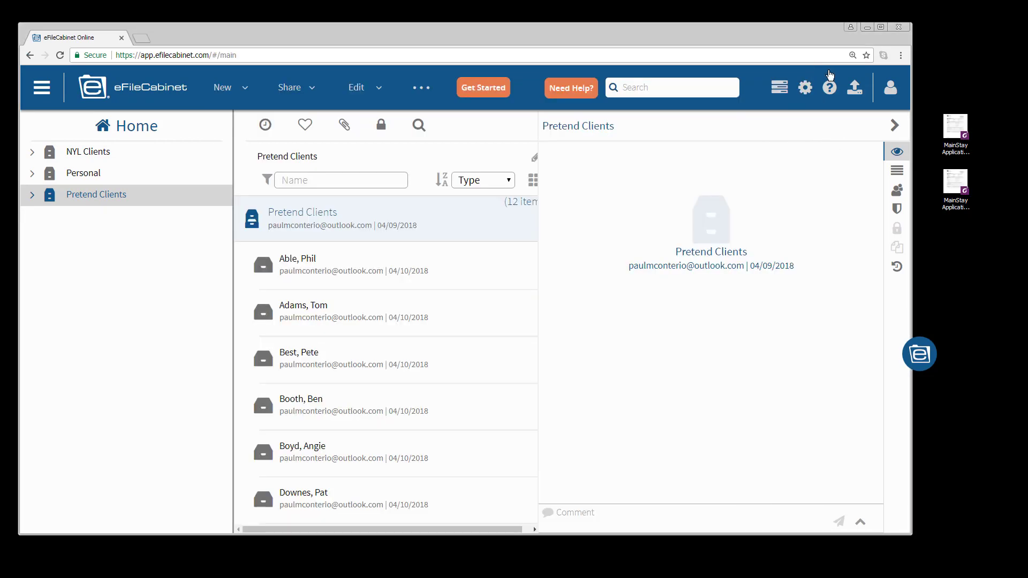
{"action": "double_click", "coordinate": [961, 132]}
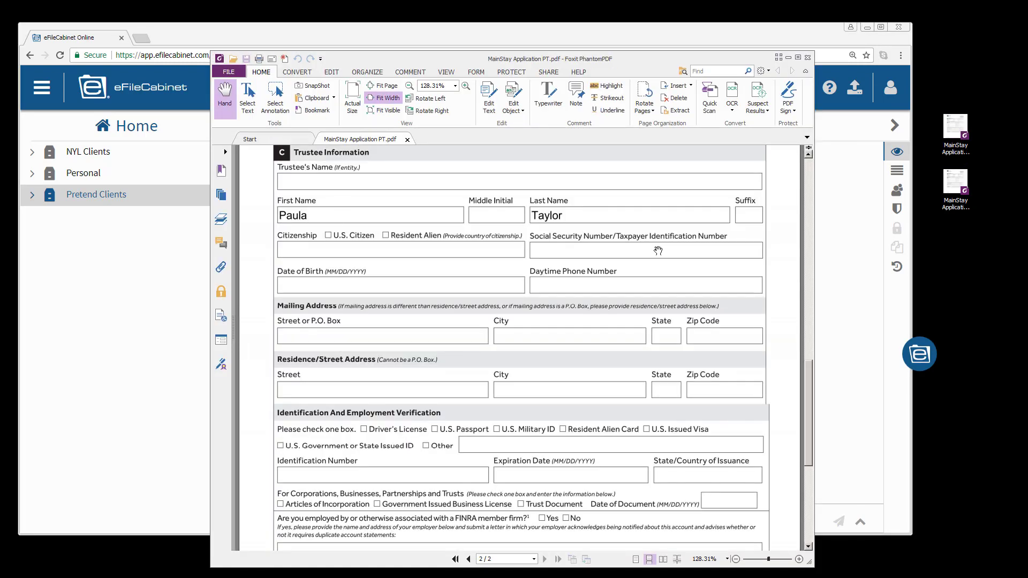
{"action": "left_click", "coordinate": [808, 57]}
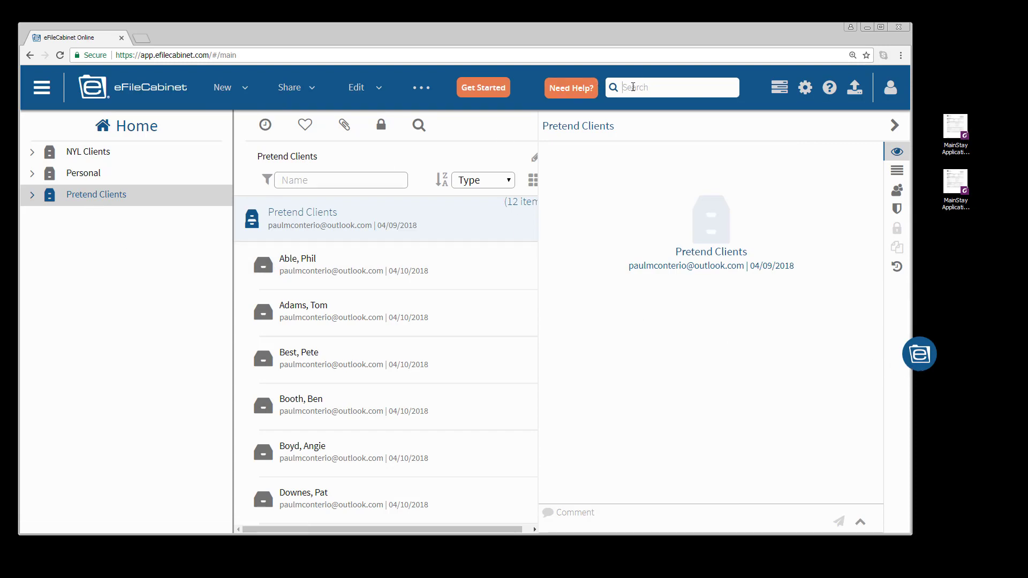
- Search for the client by name and open their Mainstay (Mutual Fund) folder
{"action": "key", "text": "Return"}
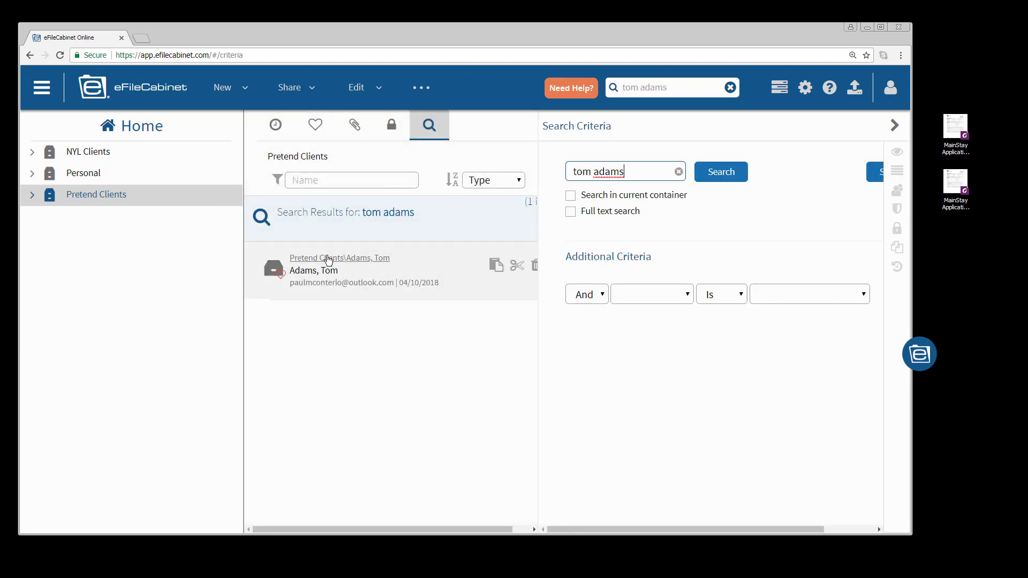
{"action": "left_click", "coordinate": [327, 261]}
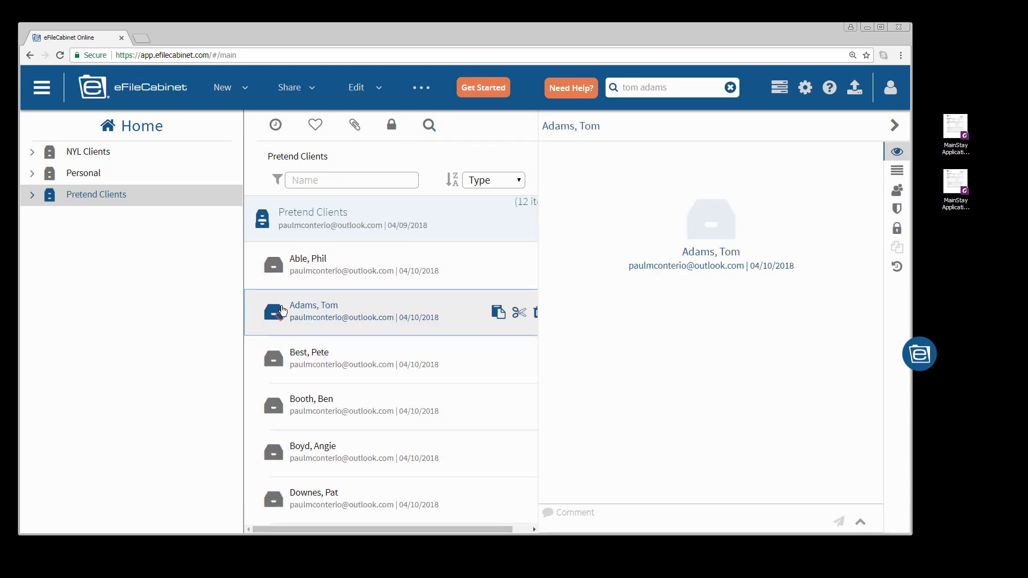
{"action": "double_click", "coordinate": [275, 311]}
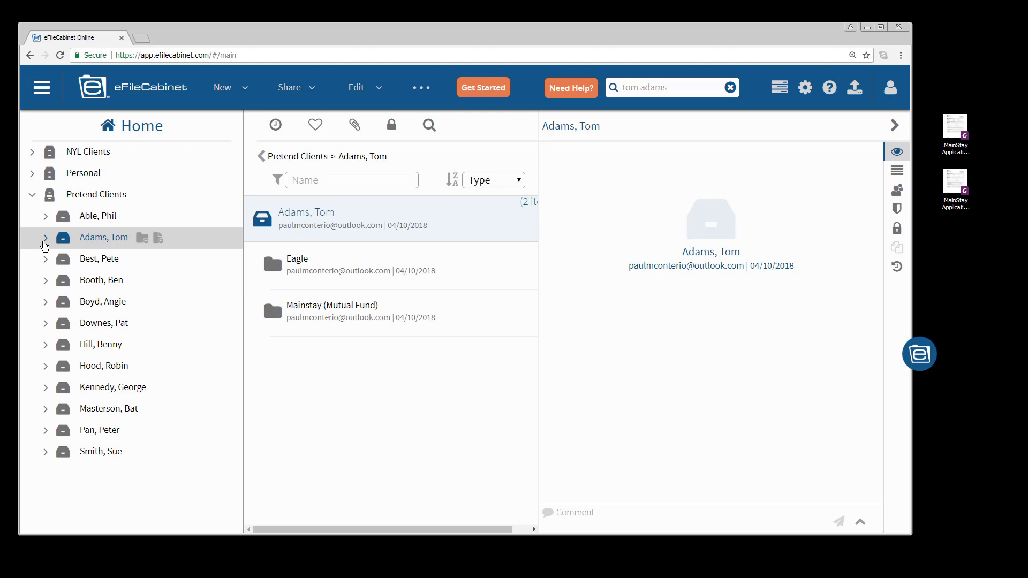
{"action": "left_click", "coordinate": [45, 239]}
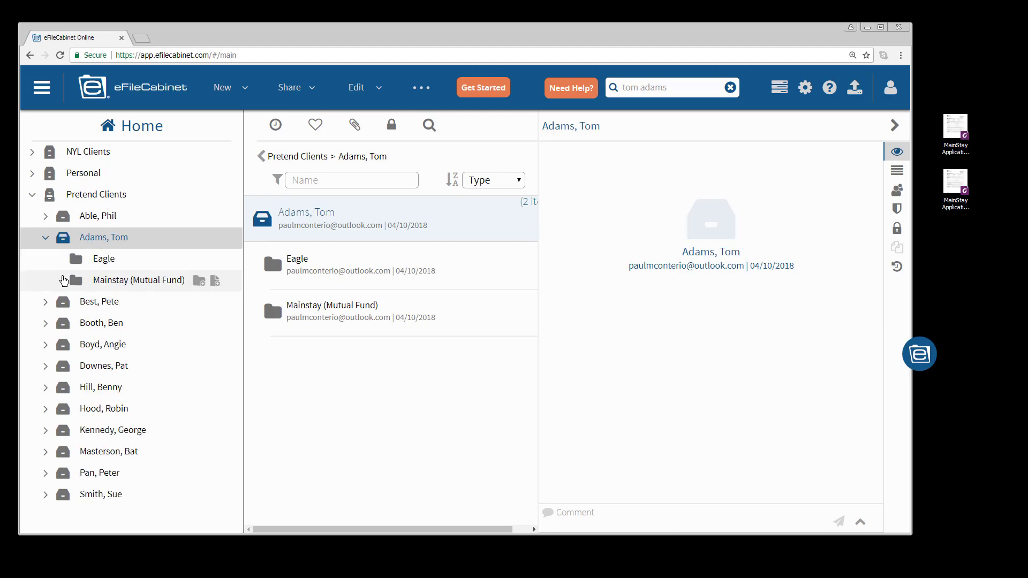
{"action": "left_click", "coordinate": [100, 289]}
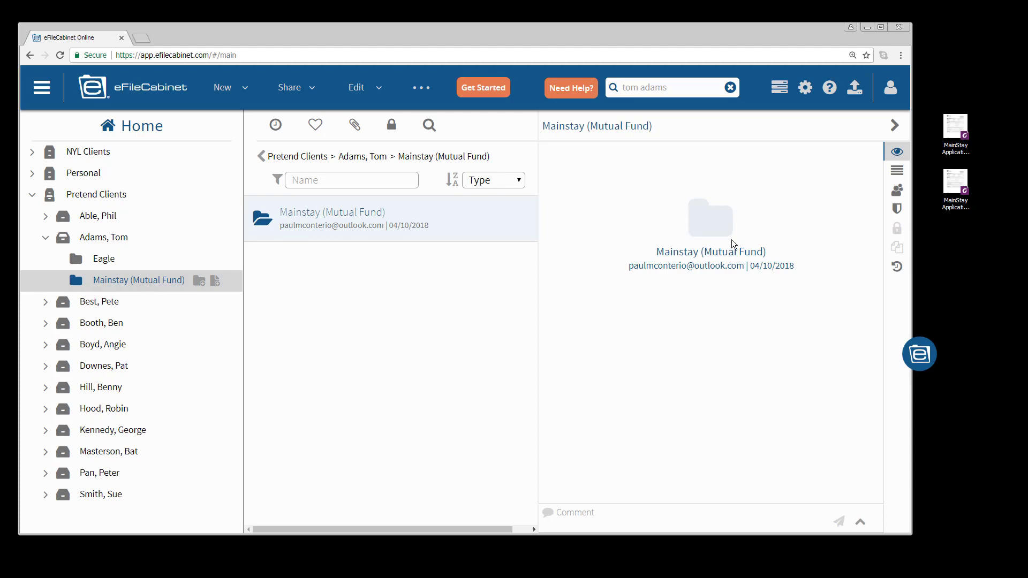
- Search the client's name in the desktop widget and open their Mainstay (Mutual Fund) folder
{"action": "left_click", "coordinate": [918, 366]}
{"action": "left_click_drag", "start_coordinate": [918, 366], "coordinate": [635, 335]}
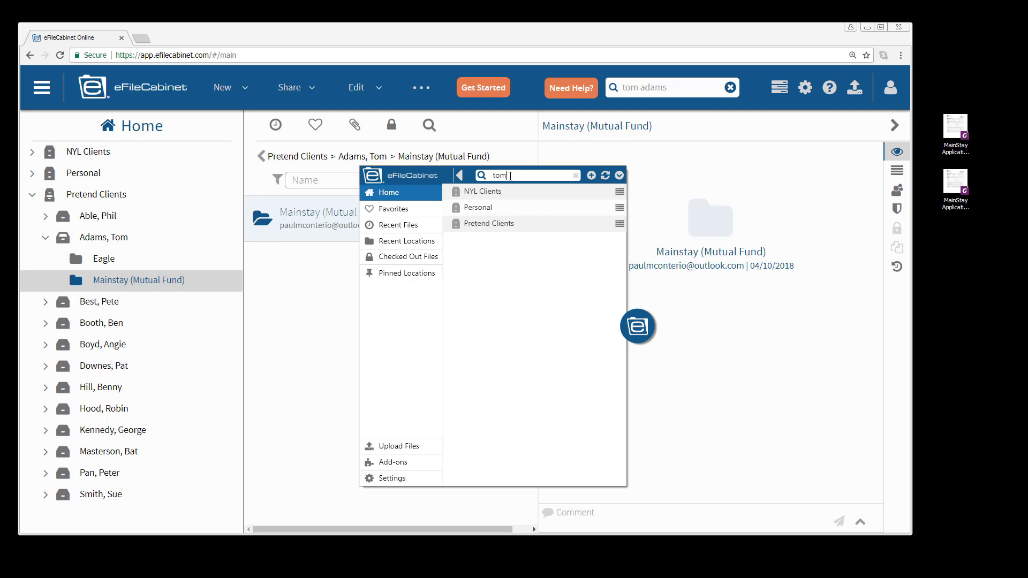
{"action": "left_click", "coordinate": [510, 176]}
{"action": "key", "text": "Return"}
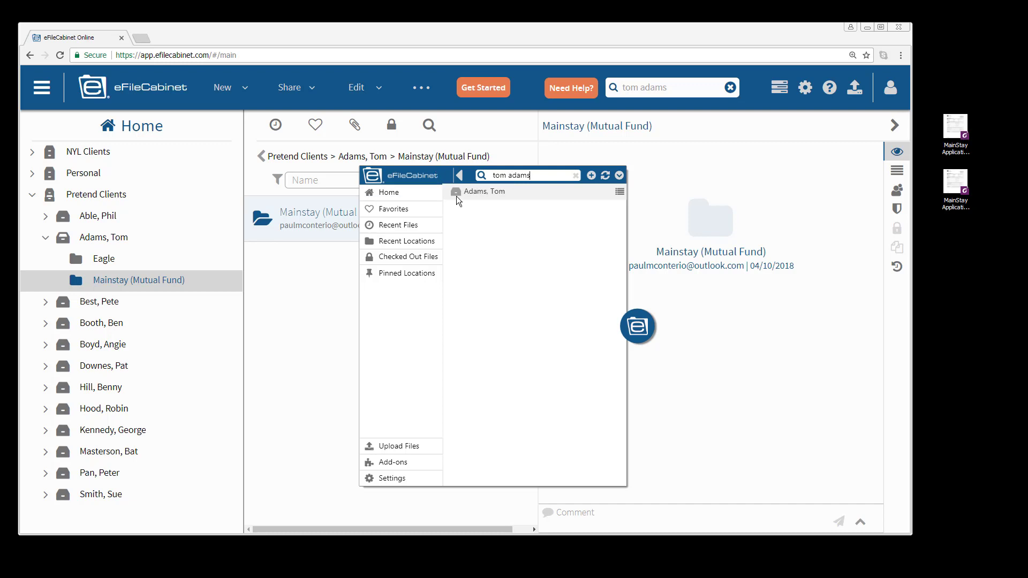
{"action": "left_click", "coordinate": [457, 197]}
{"action": "left_click", "coordinate": [459, 213]}
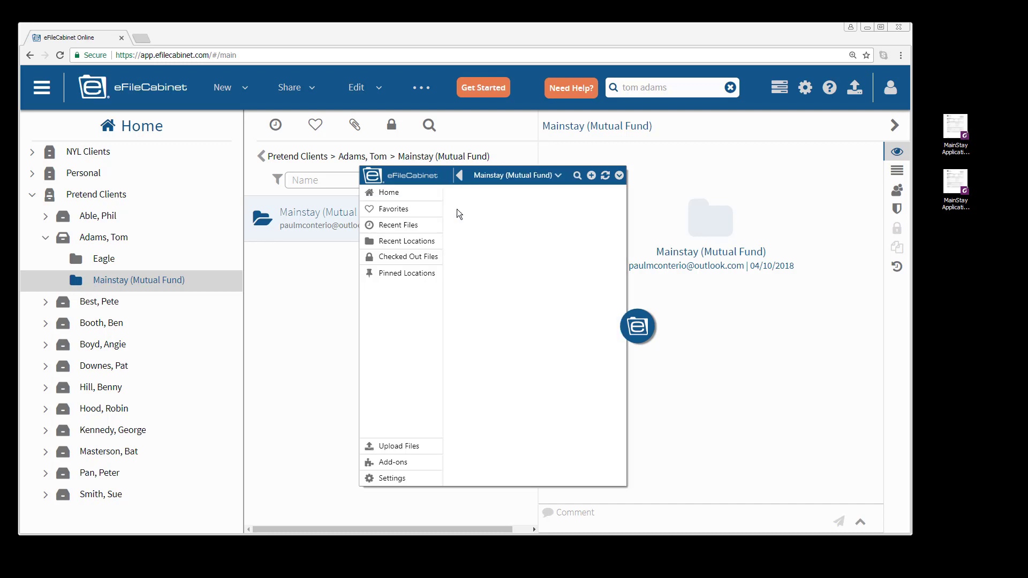
{"action": "left_click_drag", "start_coordinate": [621, 329], "coordinate": [772, 348]}
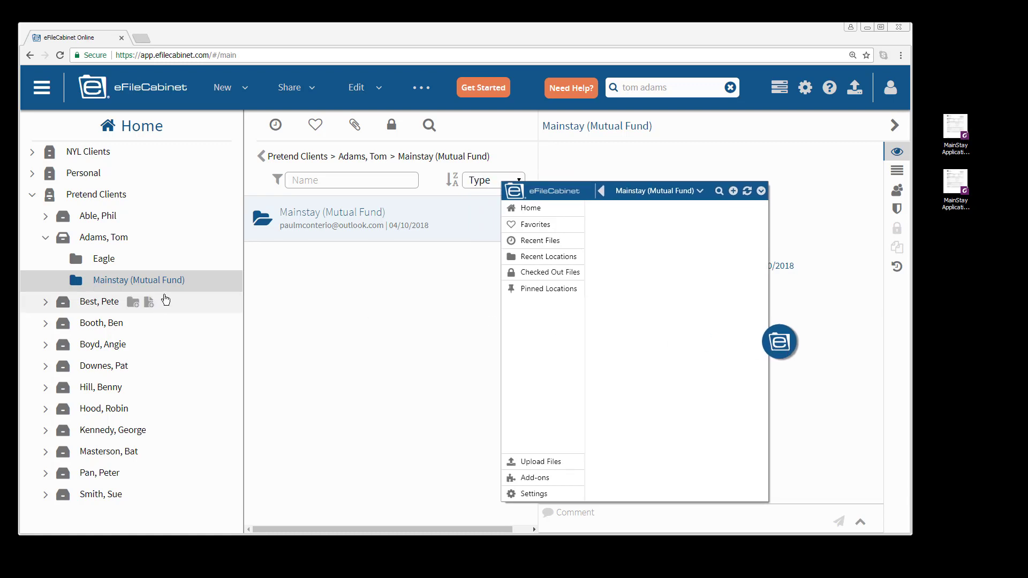
- Upload MainStay Application TA.pdf from the Desktop into the Mainstay (Mutual Fund) folder
{"action": "left_click", "coordinate": [262, 216]}
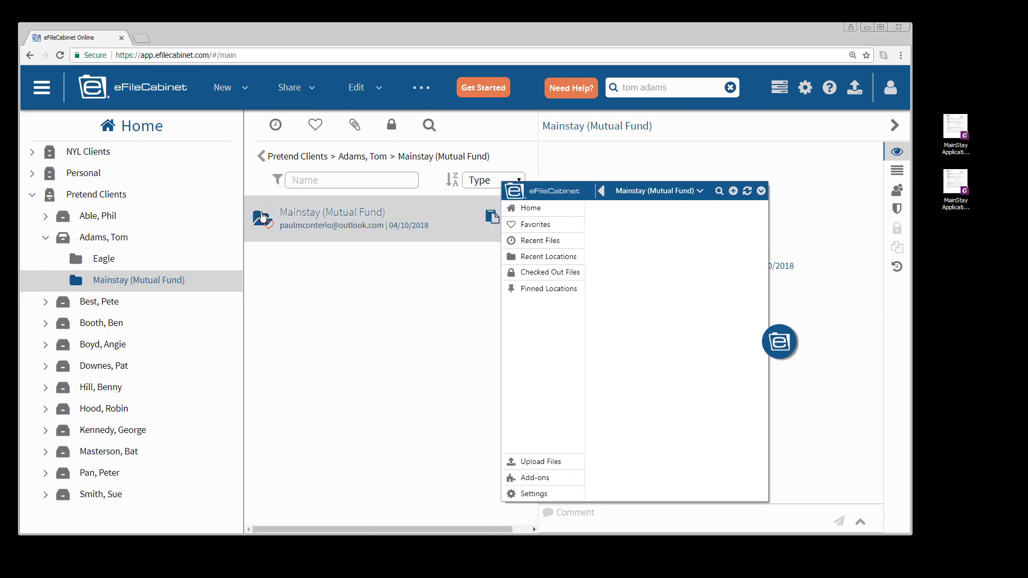
{"action": "right_click", "coordinate": [262, 216]}
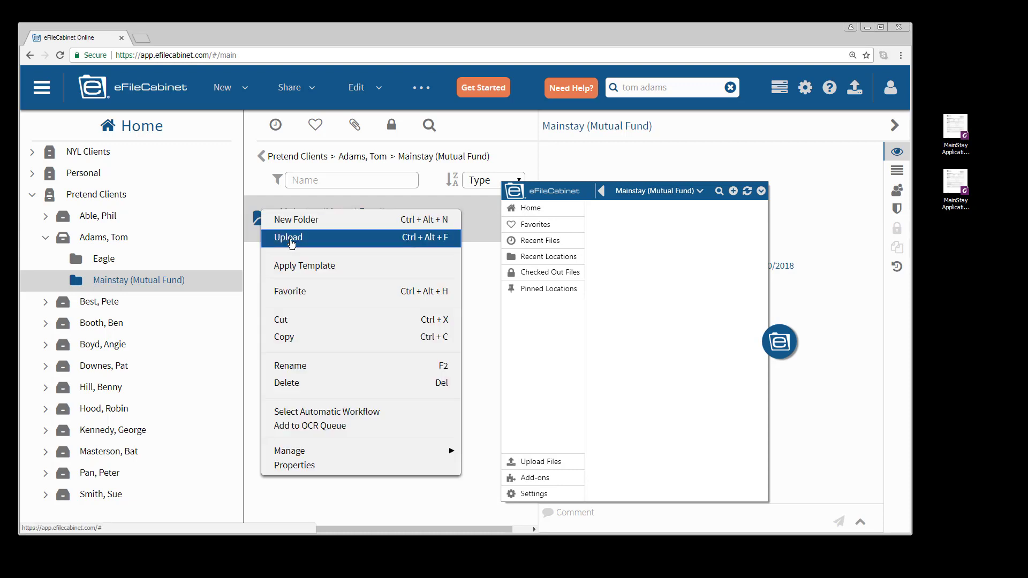
{"action": "left_click", "coordinate": [286, 237]}
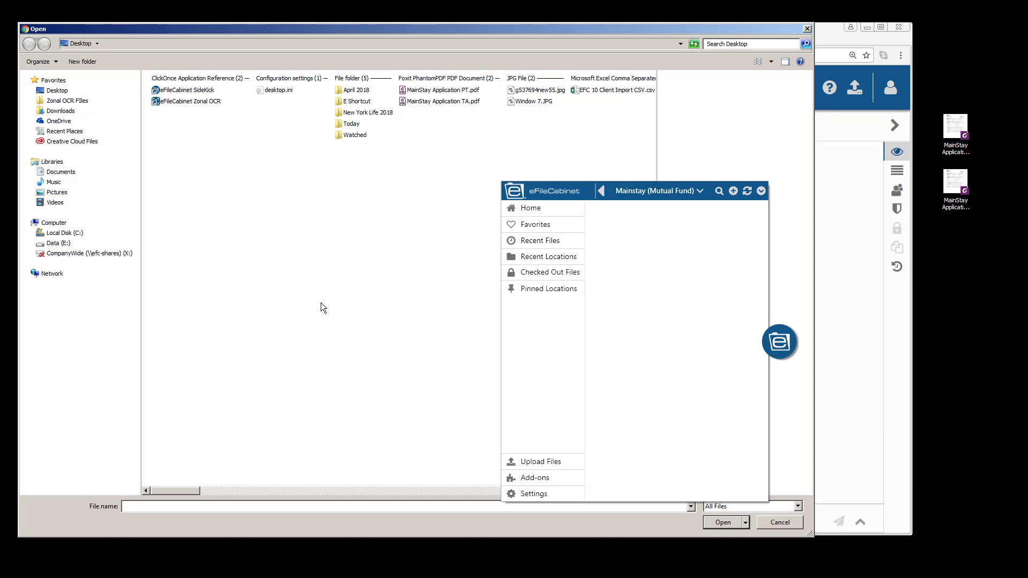
{"action": "left_click", "coordinate": [404, 104]}
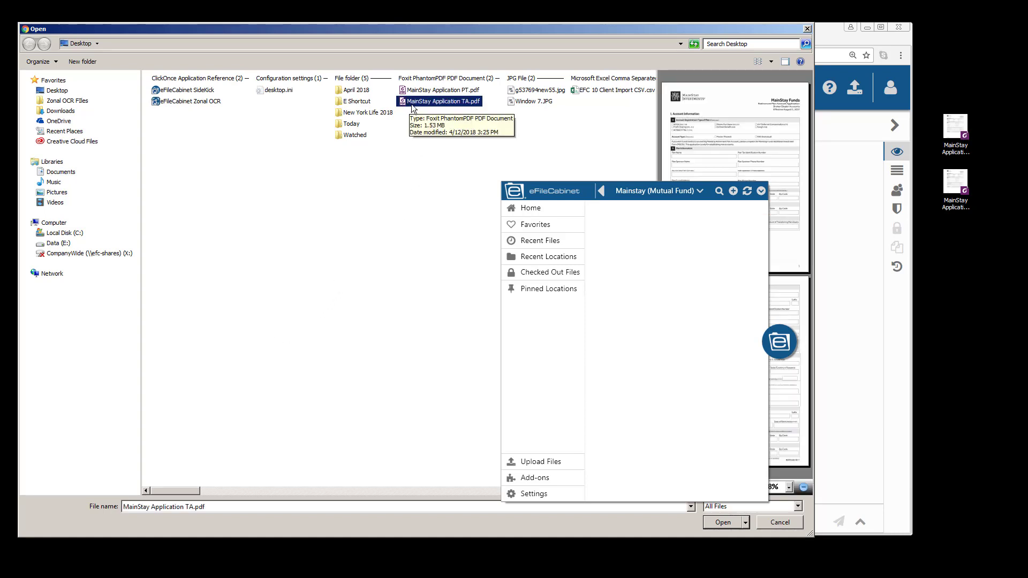
{"action": "left_click_drag", "start_coordinate": [776, 346], "coordinate": [210, 488]}
{"action": "left_click", "coordinate": [726, 521]}
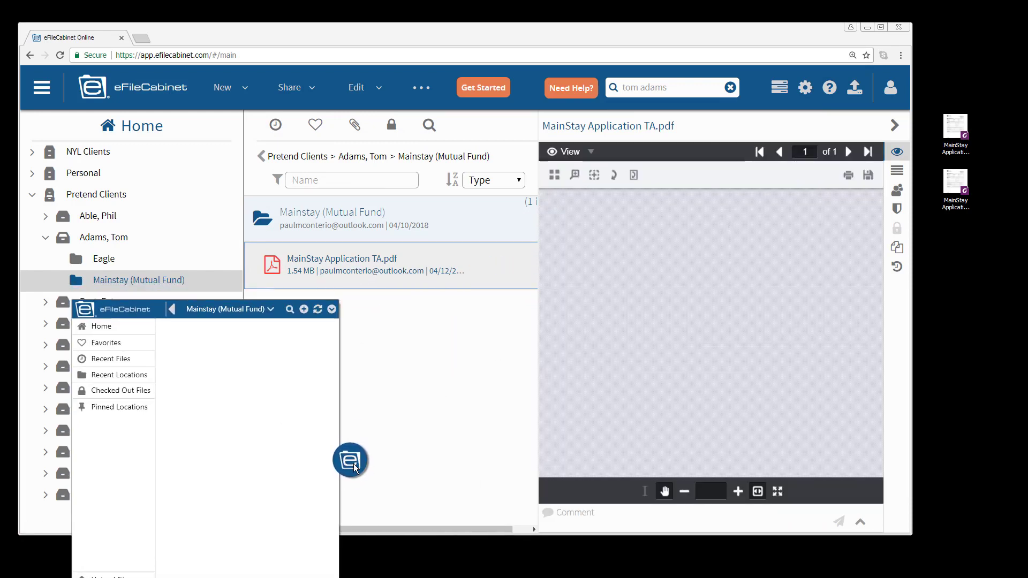
- Refresh the widget to list MainStay Application TA.pdf, preview it, then close the widget panel
{"action": "left_click_drag", "start_coordinate": [353, 468], "coordinate": [537, 285]}
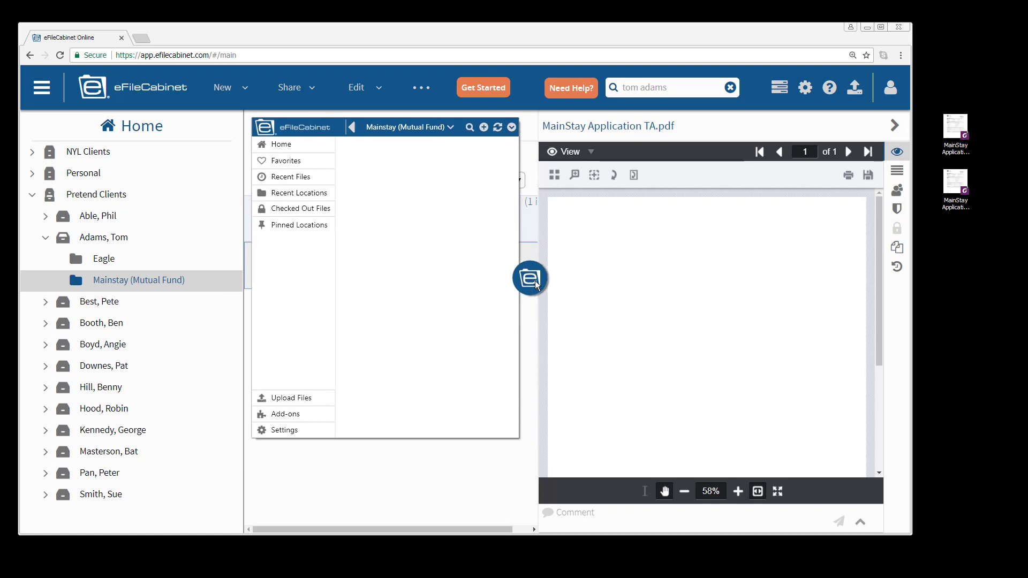
{"action": "left_click", "coordinate": [497, 128]}
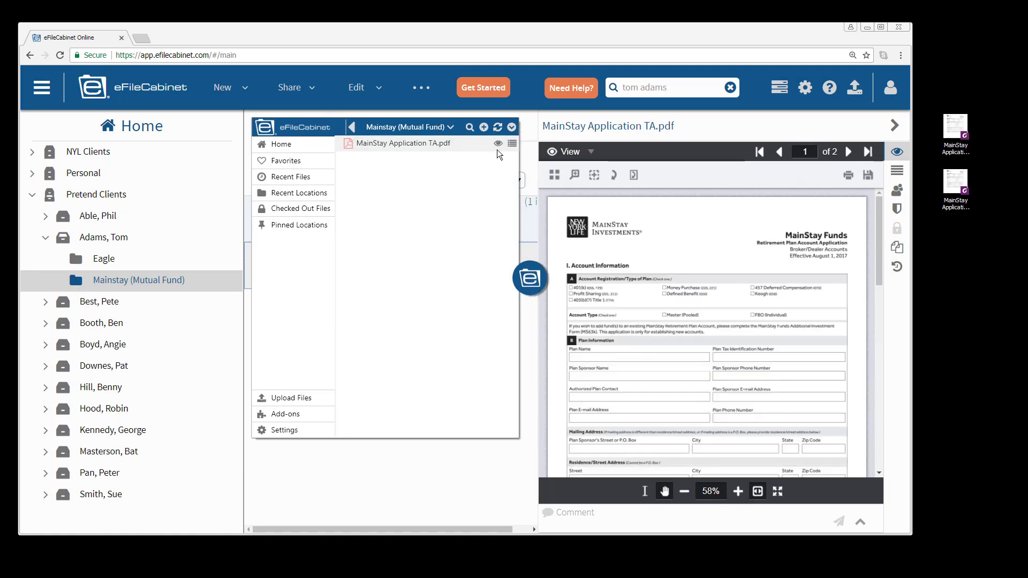
{"action": "left_click_drag", "start_coordinate": [531, 281], "coordinate": [852, 319]}
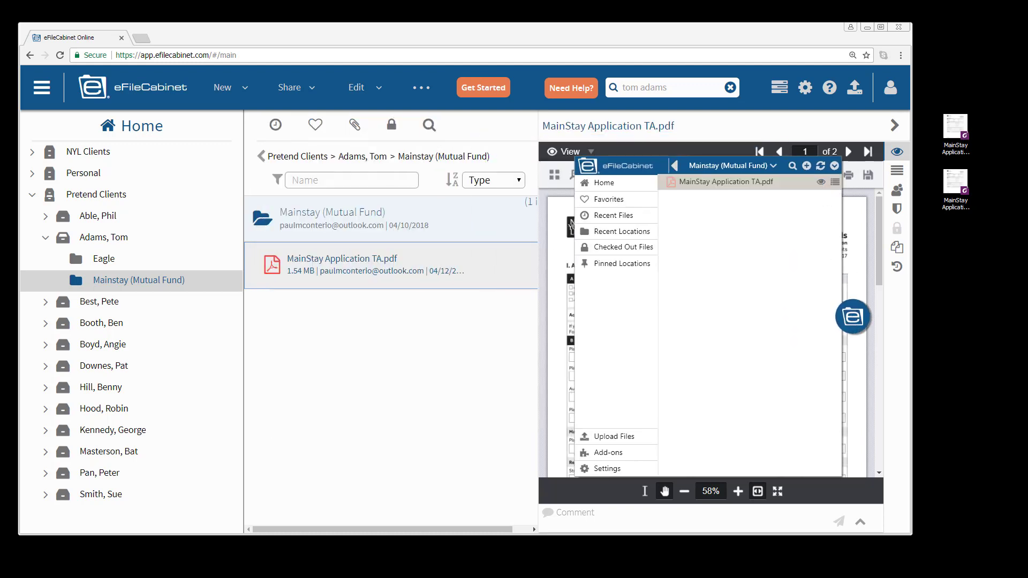
{"action": "left_click_drag", "start_coordinate": [317, 109], "coordinate": [411, 86]}
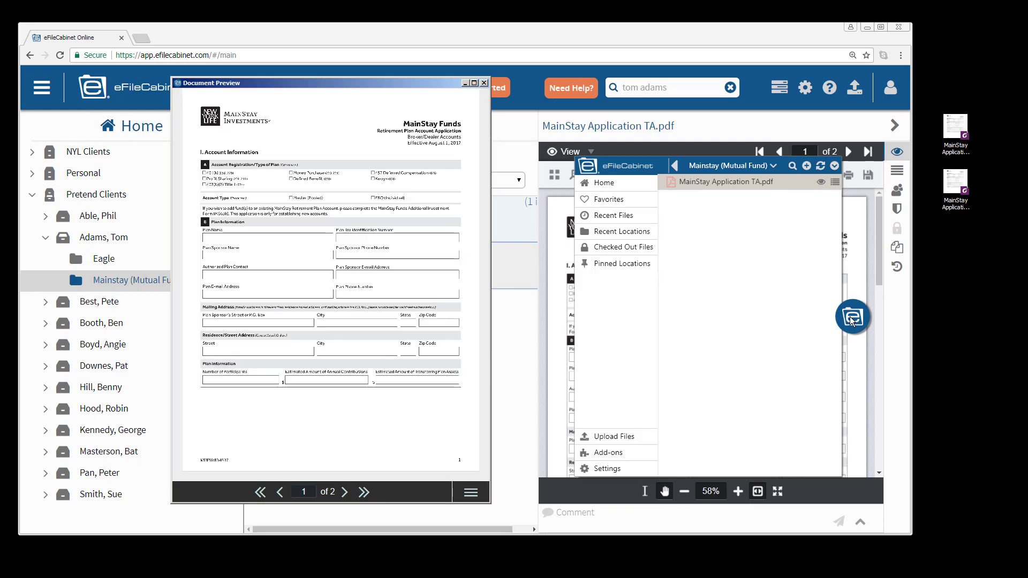
{"action": "left_click", "coordinate": [485, 83]}
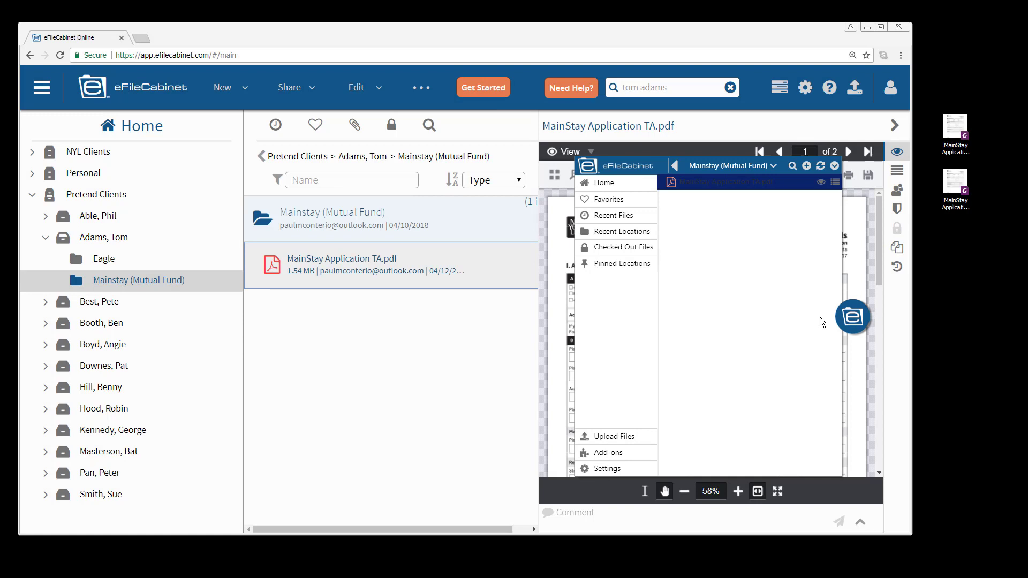
{"action": "left_click", "coordinate": [851, 318]}
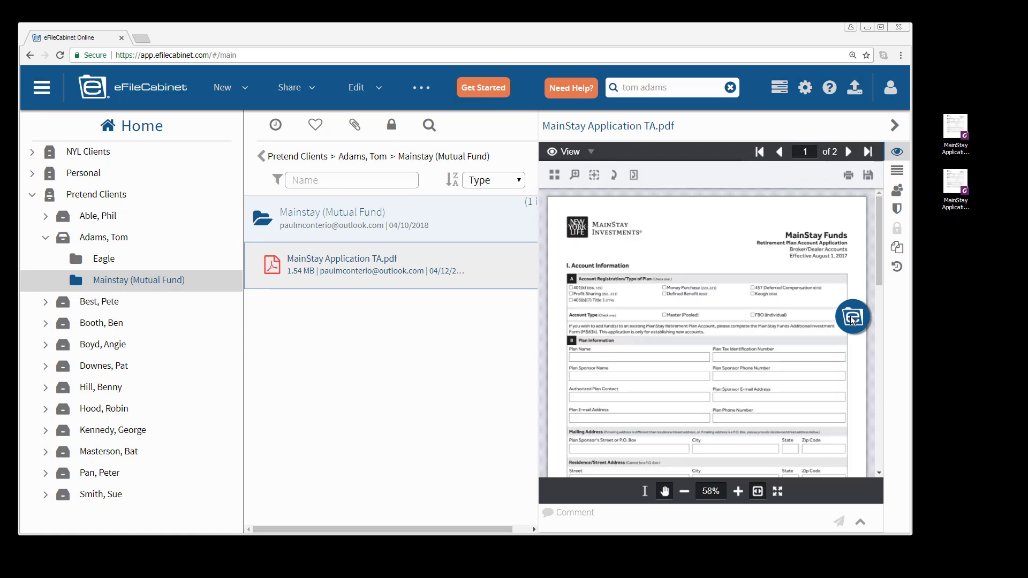
{"action": "left_click_drag", "start_coordinate": [851, 319], "coordinate": [991, 352]}
- Edit the TA PDF's profile, assigning New York Life and entering the client's full name
{"action": "left_click", "coordinate": [899, 175]}
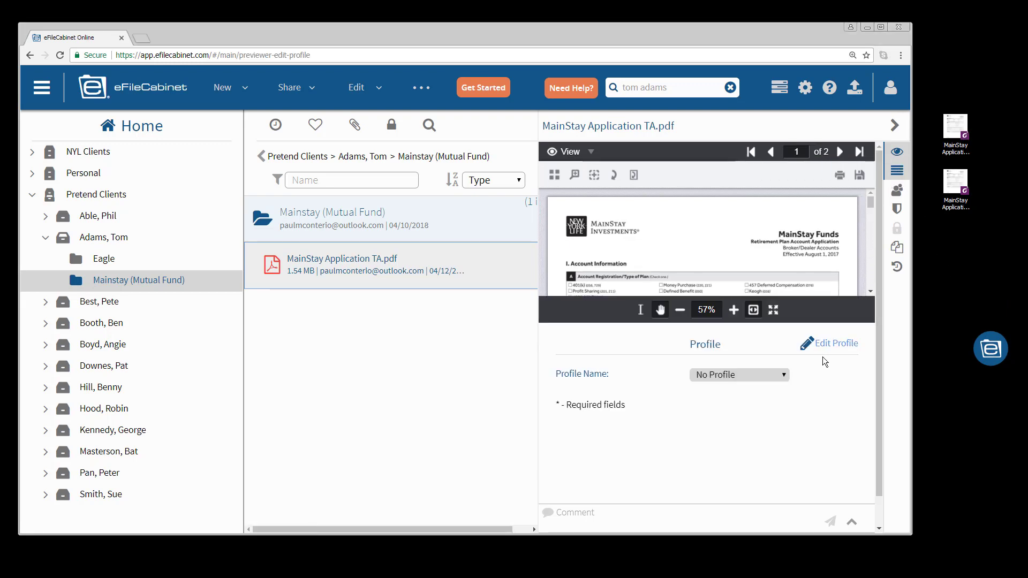
{"action": "left_click", "coordinate": [897, 152]}
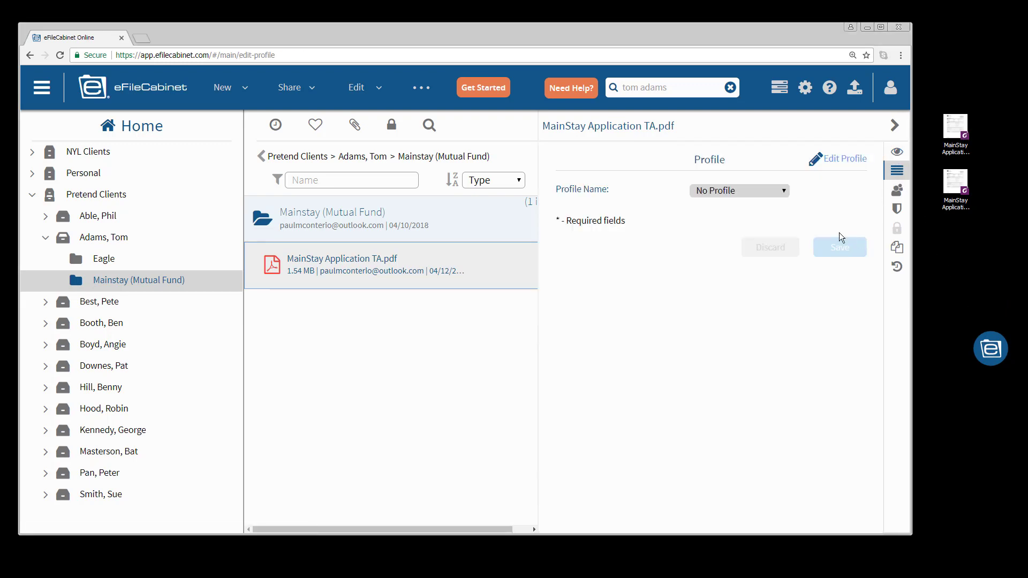
{"action": "left_click", "coordinate": [839, 165]}
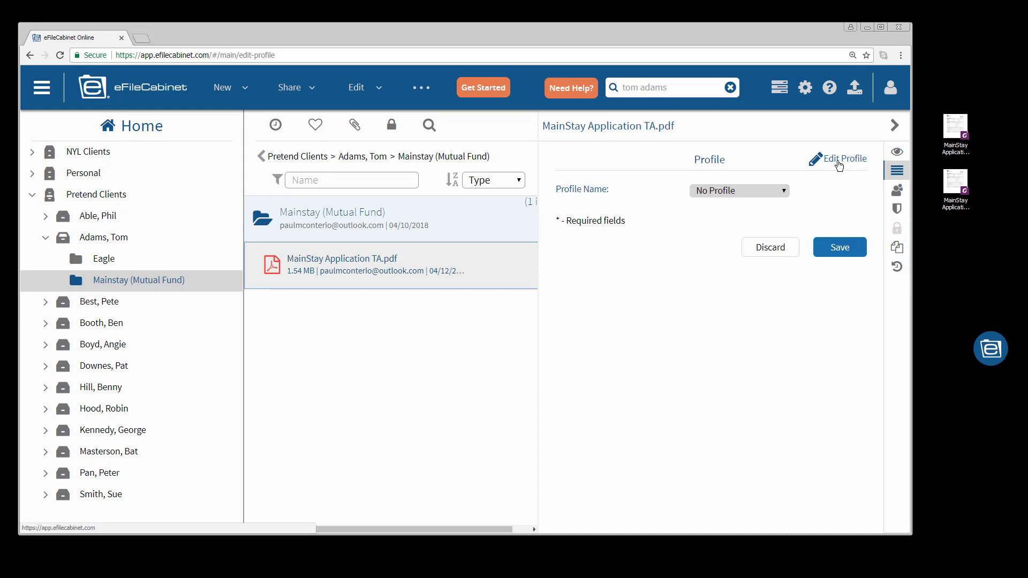
{"action": "left_click", "coordinate": [782, 193]}
{"action": "left_click", "coordinate": [729, 242]}
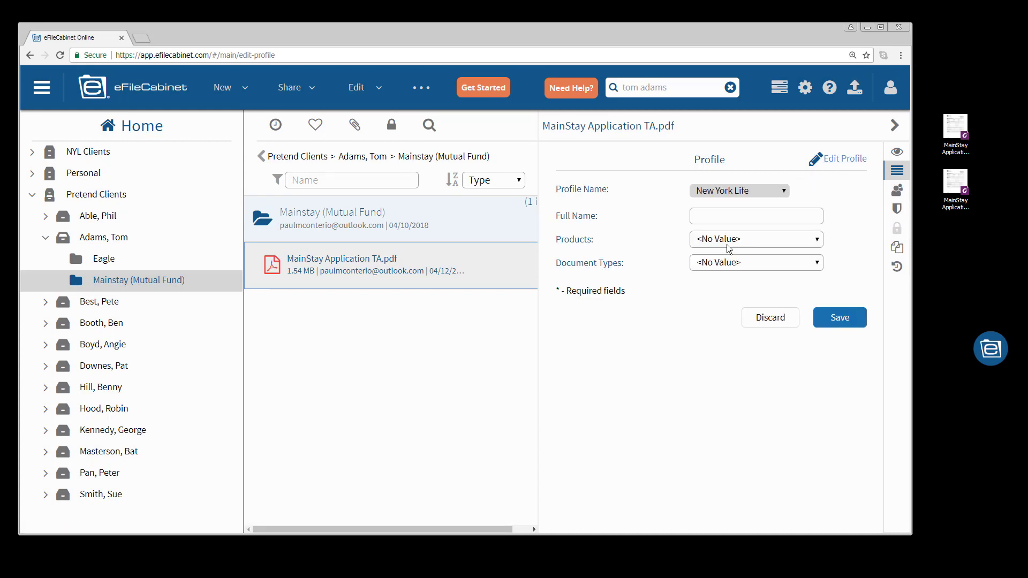
{"action": "left_click", "coordinate": [713, 217]}
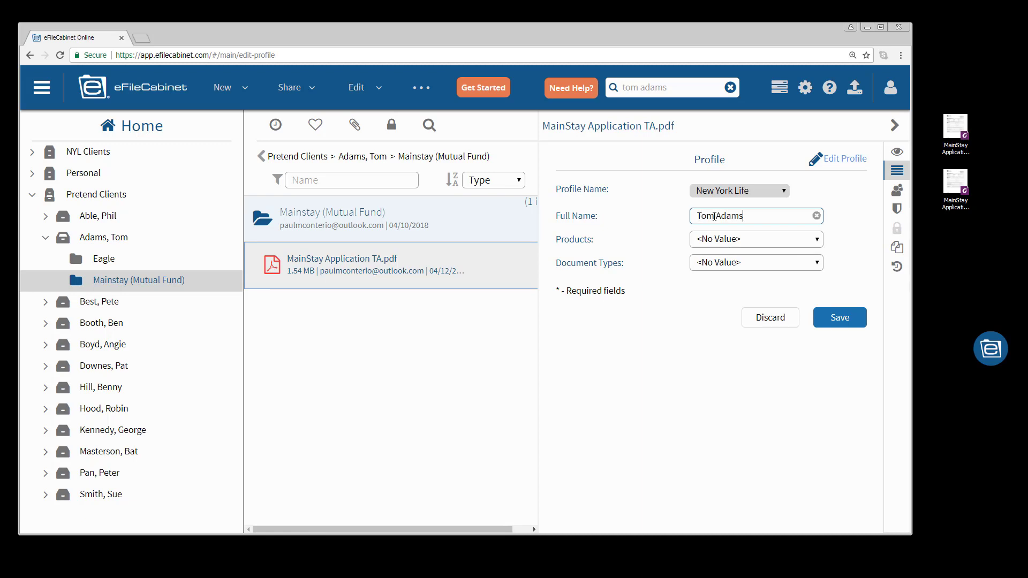
- Set product to Mainstay (Mutual fund) and document type to Application, then save
{"action": "left_click", "coordinate": [816, 241]}
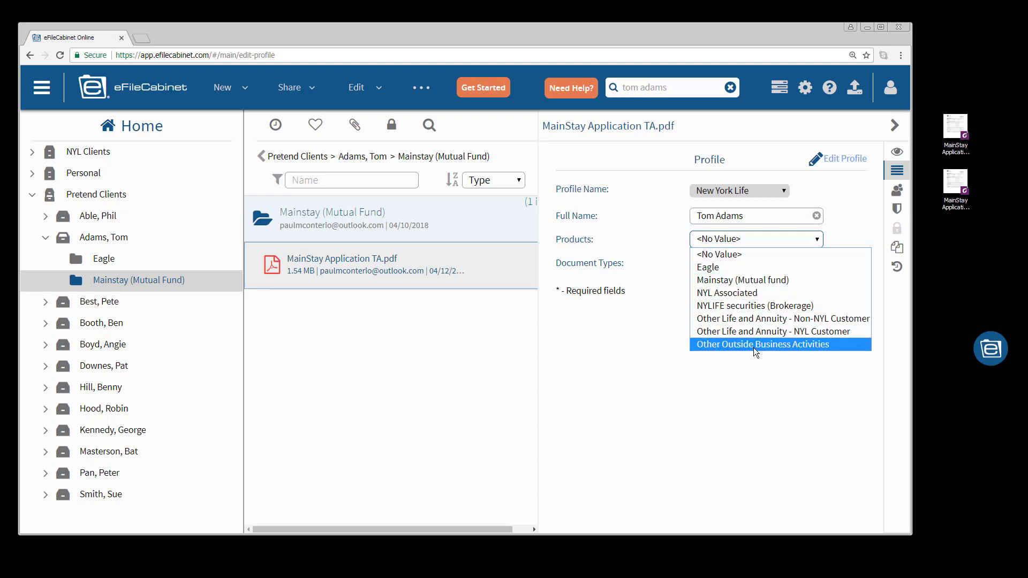
{"action": "left_click", "coordinate": [727, 281]}
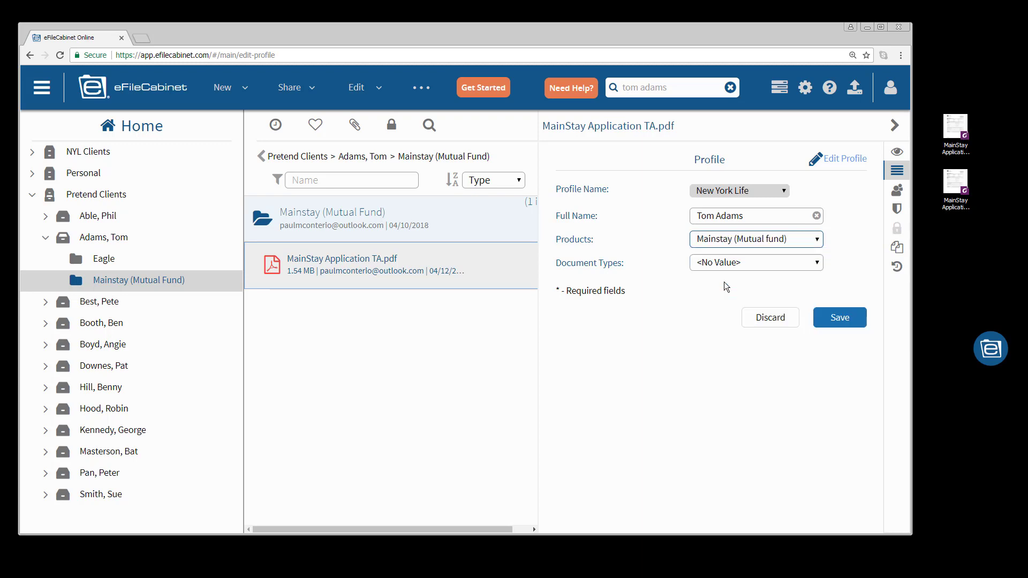
{"action": "left_click", "coordinate": [818, 264]}
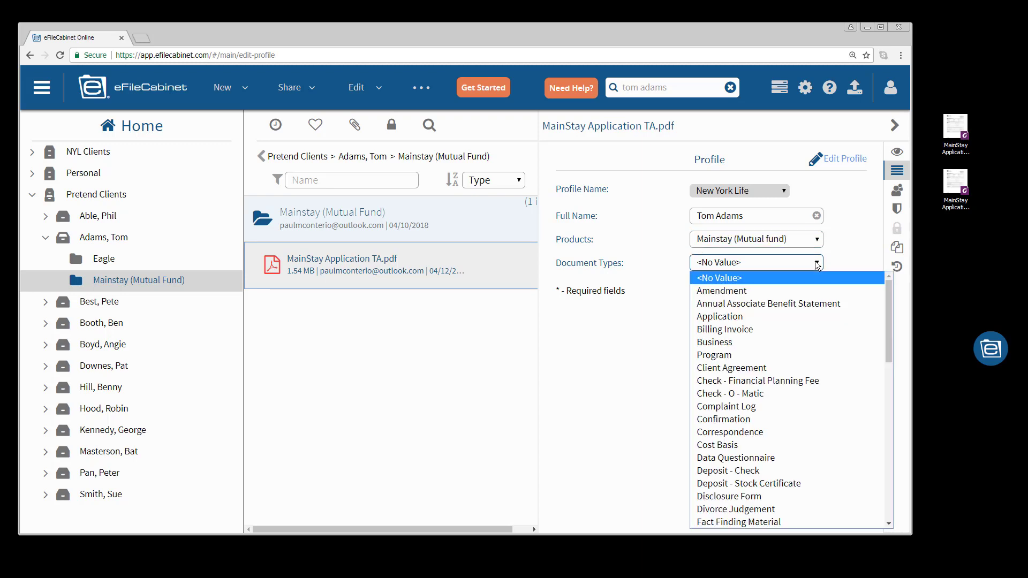
{"action": "left_click", "coordinate": [720, 316]}
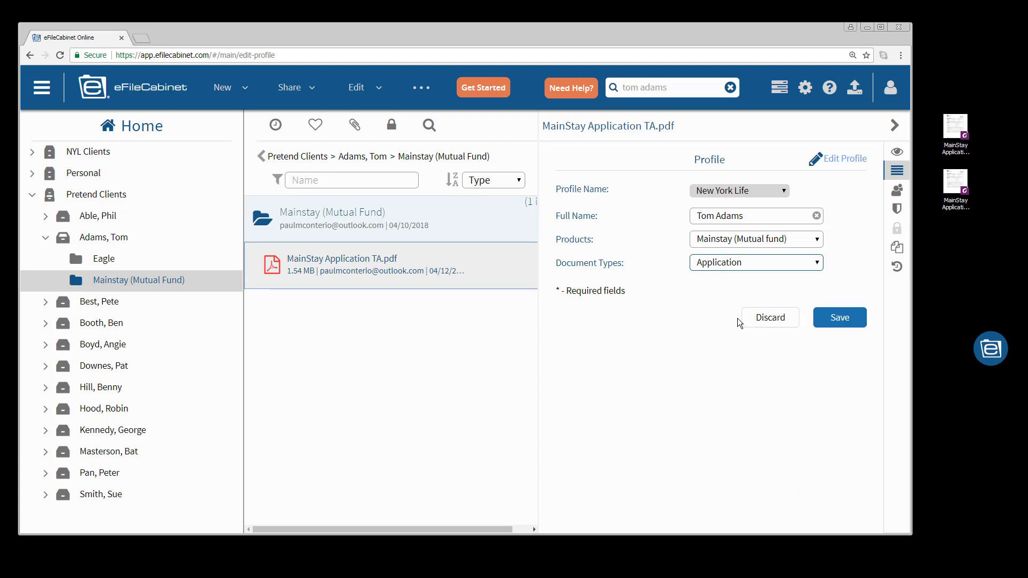
{"action": "left_click", "coordinate": [840, 318]}
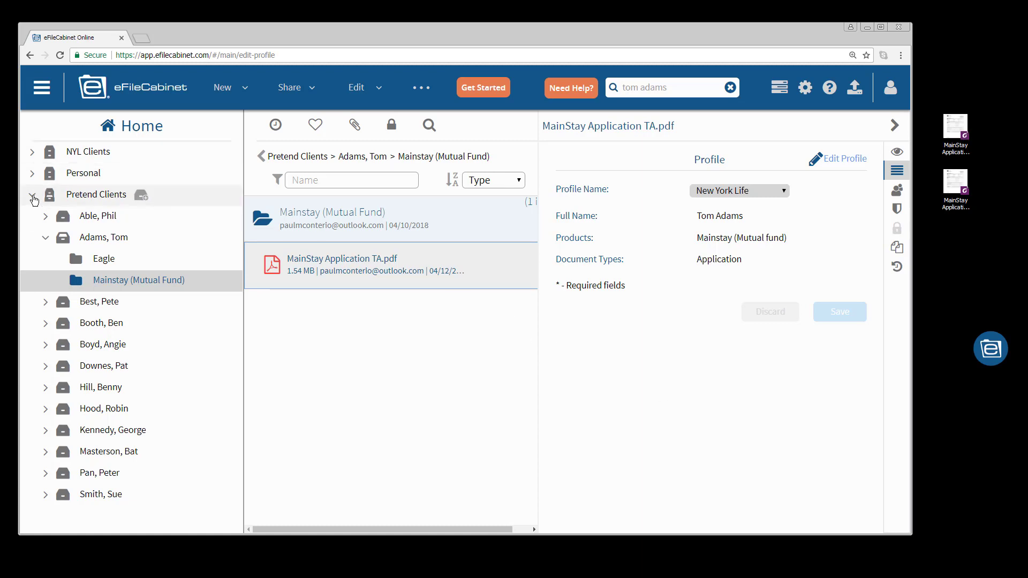
- Collapse Pretend Clients and open the client's drawer under NYL Clients
{"action": "left_click", "coordinate": [33, 198]}
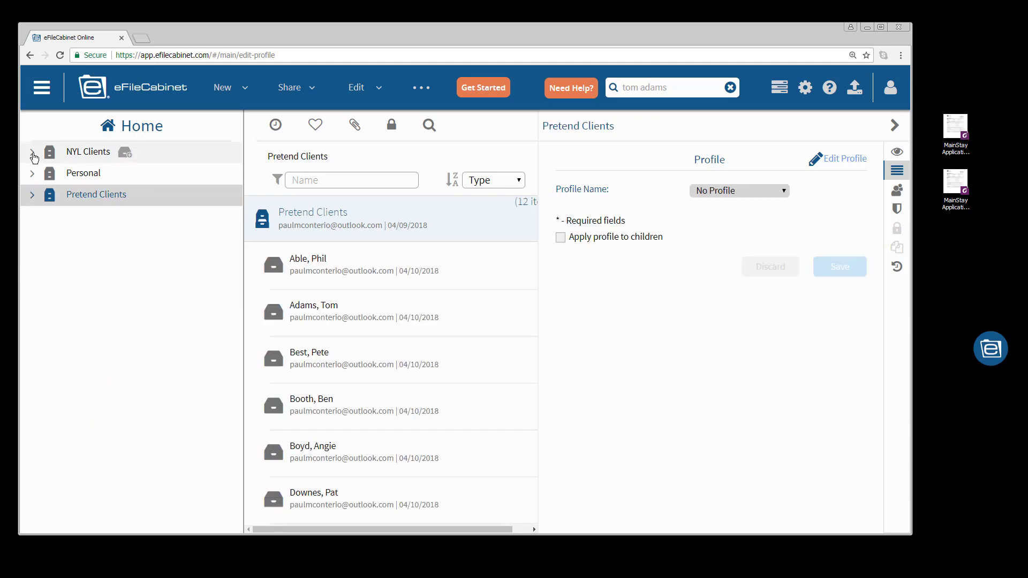
{"action": "left_click", "coordinate": [32, 154]}
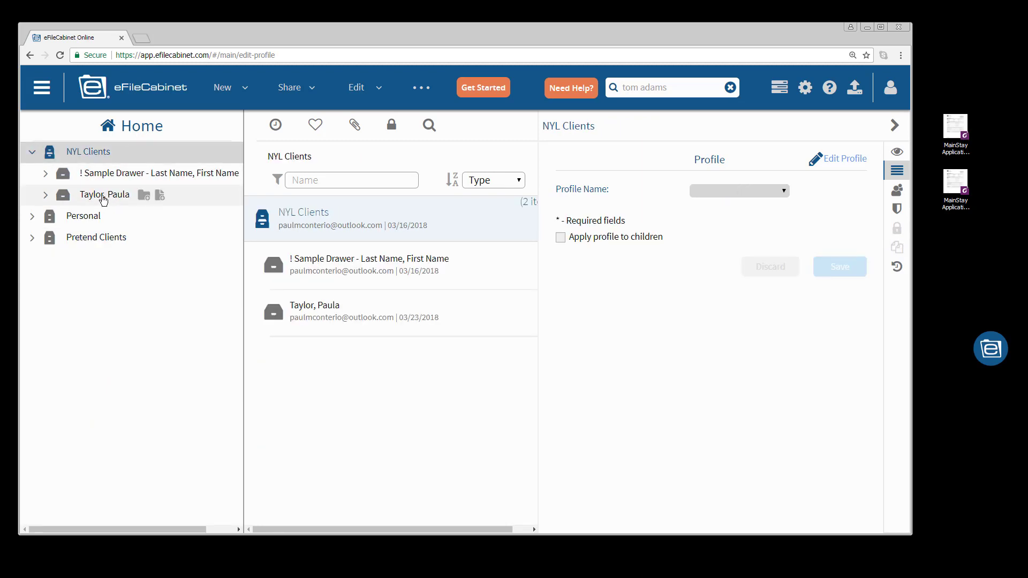
{"action": "left_click", "coordinate": [46, 196]}
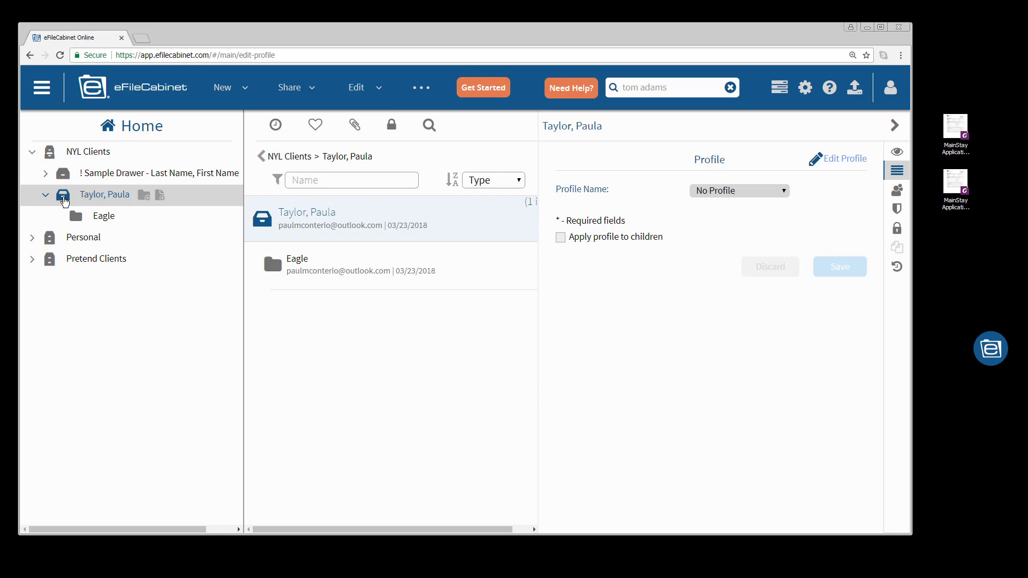
- Apply the New York Life > Mainstay (Mutual Fund) template to the drawer and open the new folder
{"action": "right_click", "coordinate": [65, 201]}
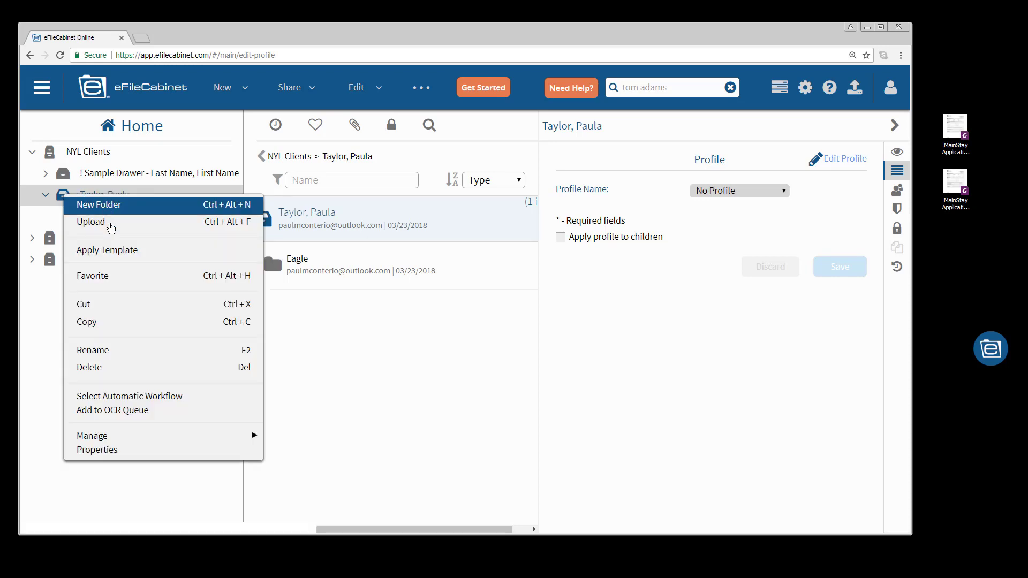
{"action": "left_click", "coordinate": [111, 250]}
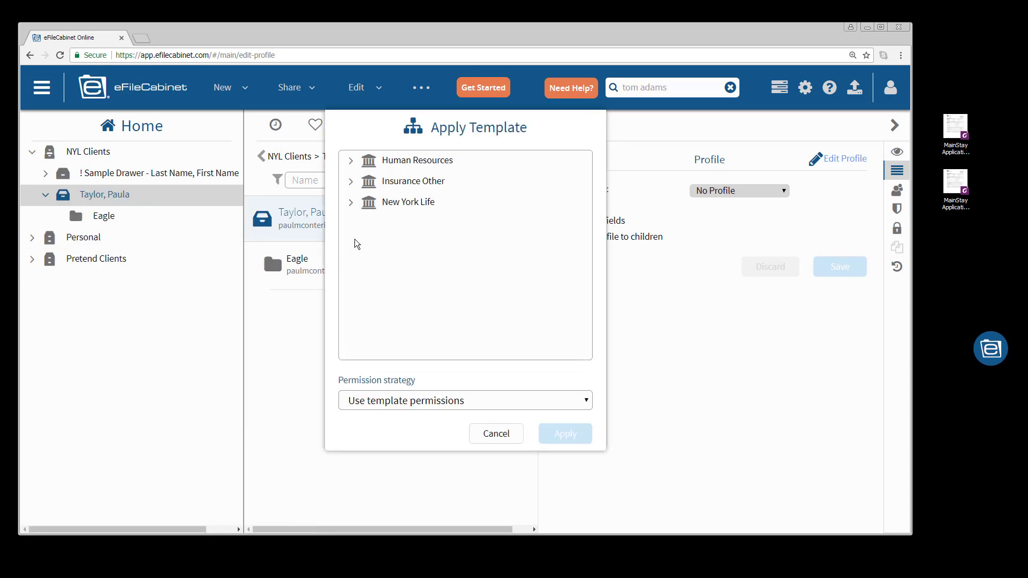
{"action": "left_click", "coordinate": [353, 203]}
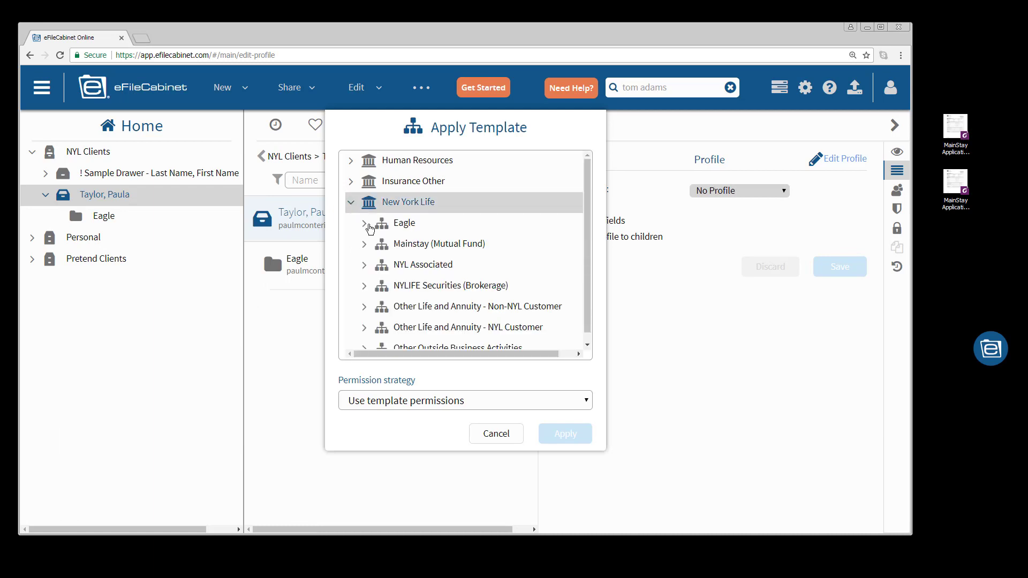
{"action": "left_click", "coordinate": [407, 244]}
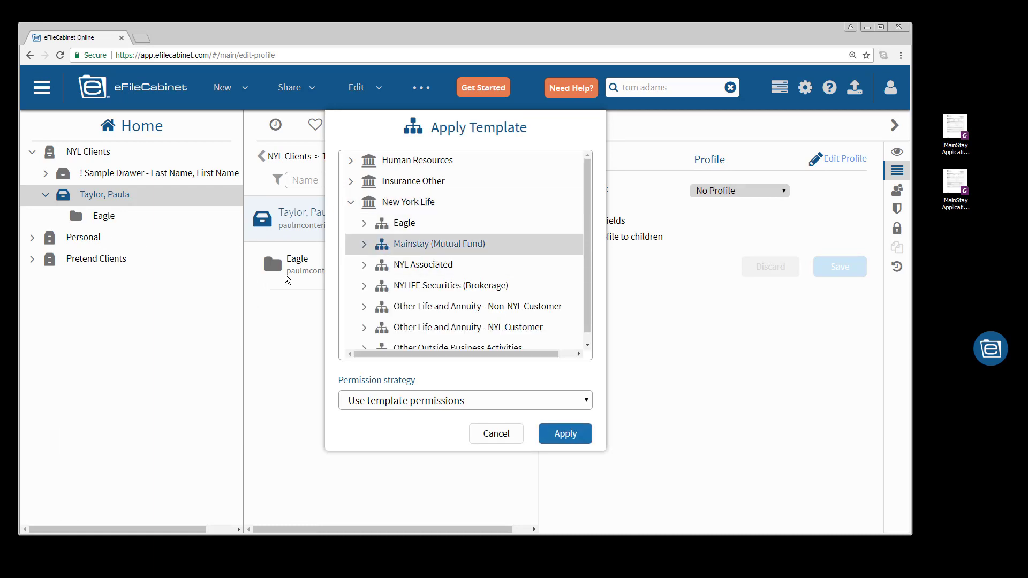
{"action": "left_click", "coordinate": [567, 436]}
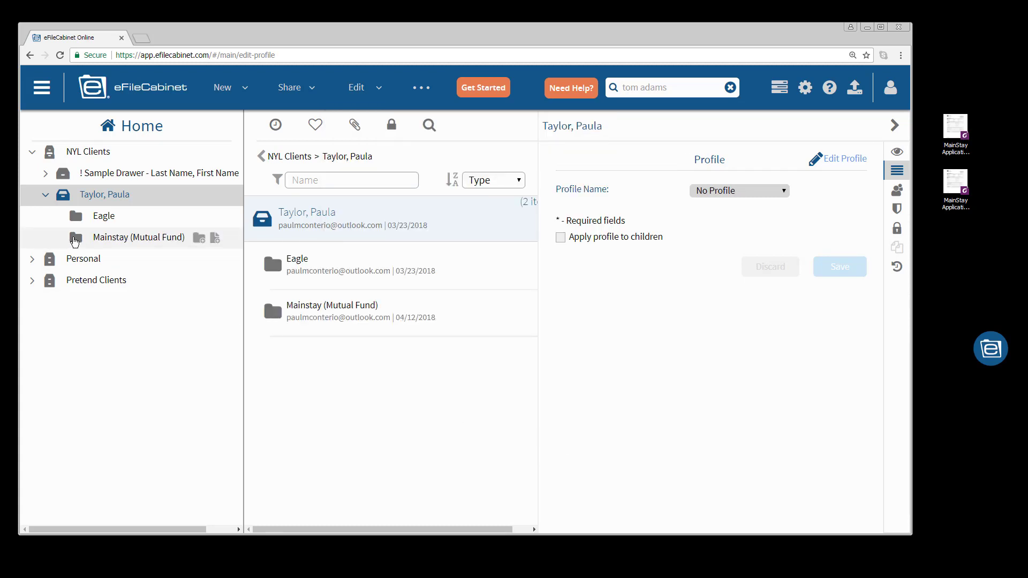
{"action": "left_click", "coordinate": [75, 242]}
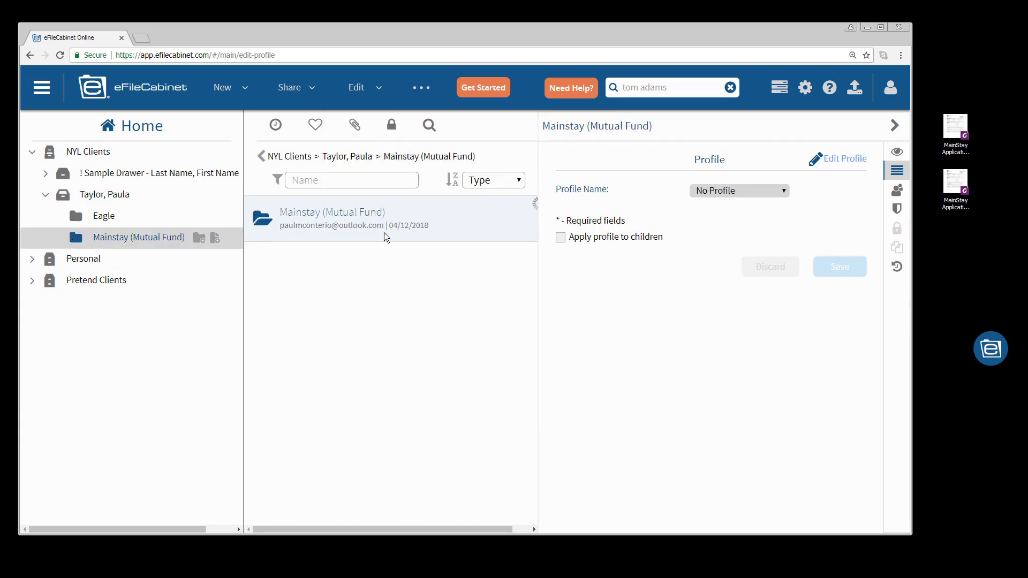
- Show the folder's retention settings and drag MainStay Application PT.pdf from the desktop into it
{"action": "left_click", "coordinate": [897, 208]}
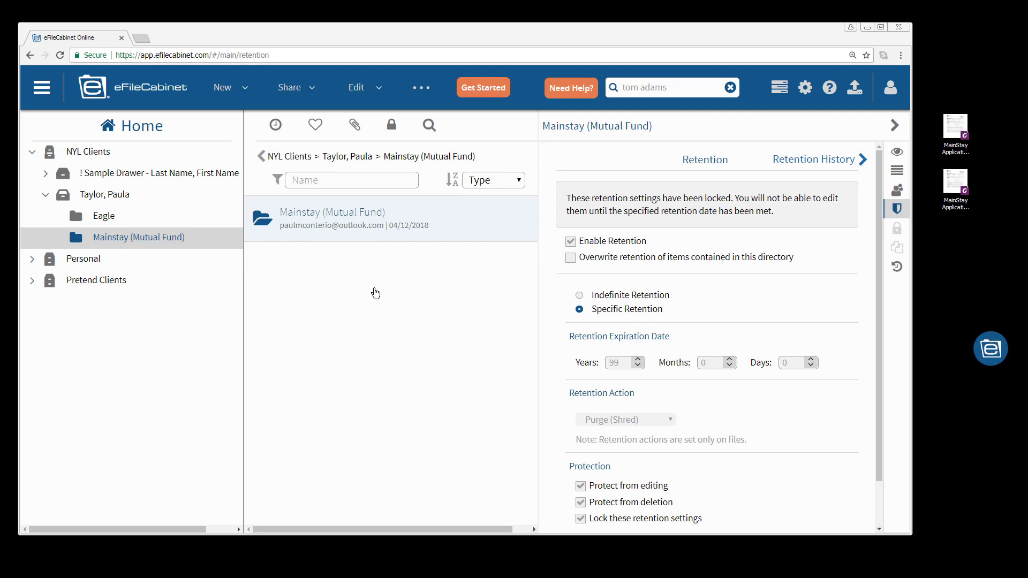
{"action": "left_click", "coordinate": [954, 134]}
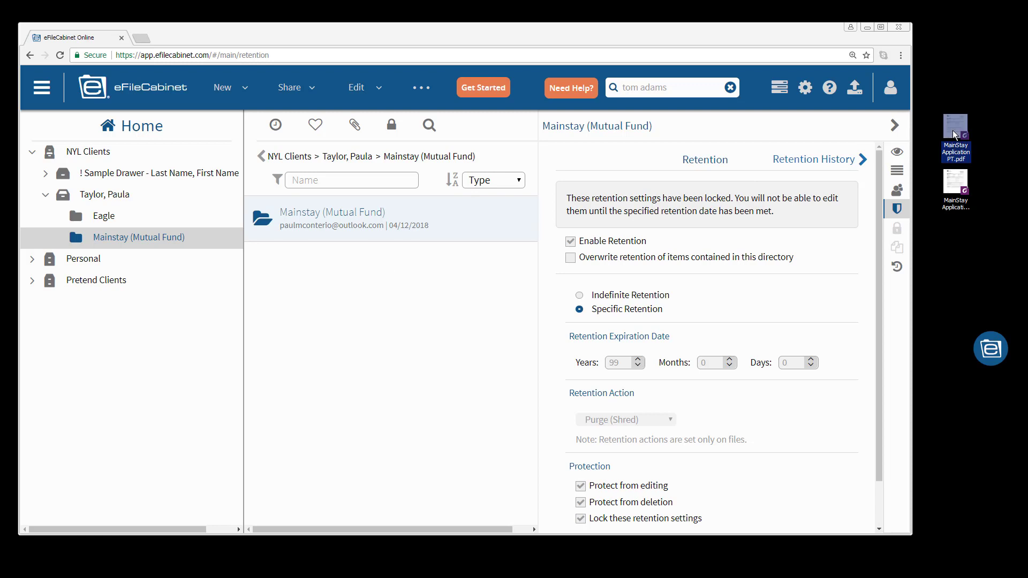
{"action": "left_click_drag", "start_coordinate": [954, 134], "coordinate": [371, 279]}
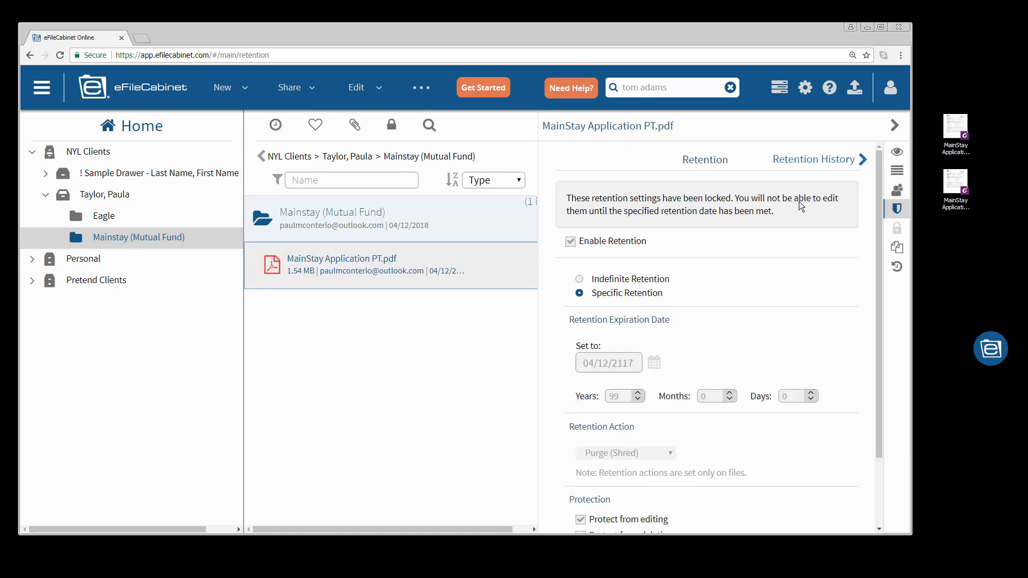
- Preview MainStay Application PT.pdf, then assign the New York Life profile with the client's full name
{"action": "left_click", "coordinate": [896, 155]}
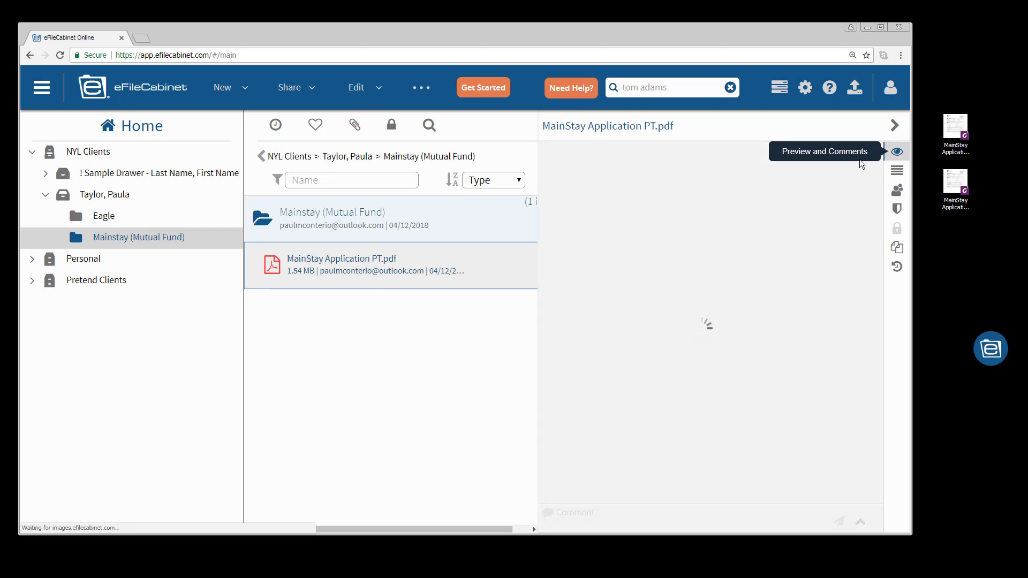
{"action": "mouse_move", "coordinate": [298, 280]}
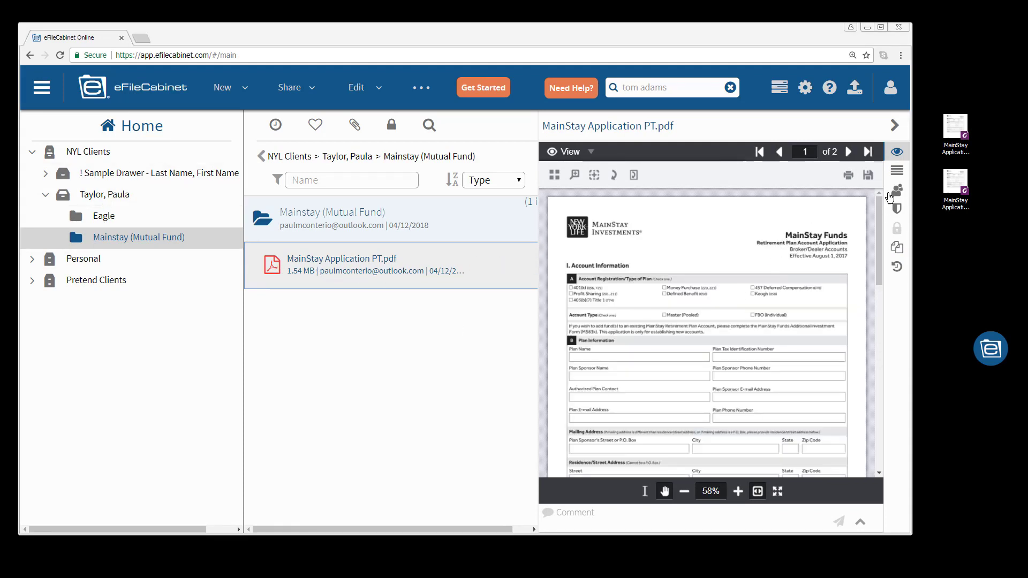
{"action": "left_click", "coordinate": [897, 171]}
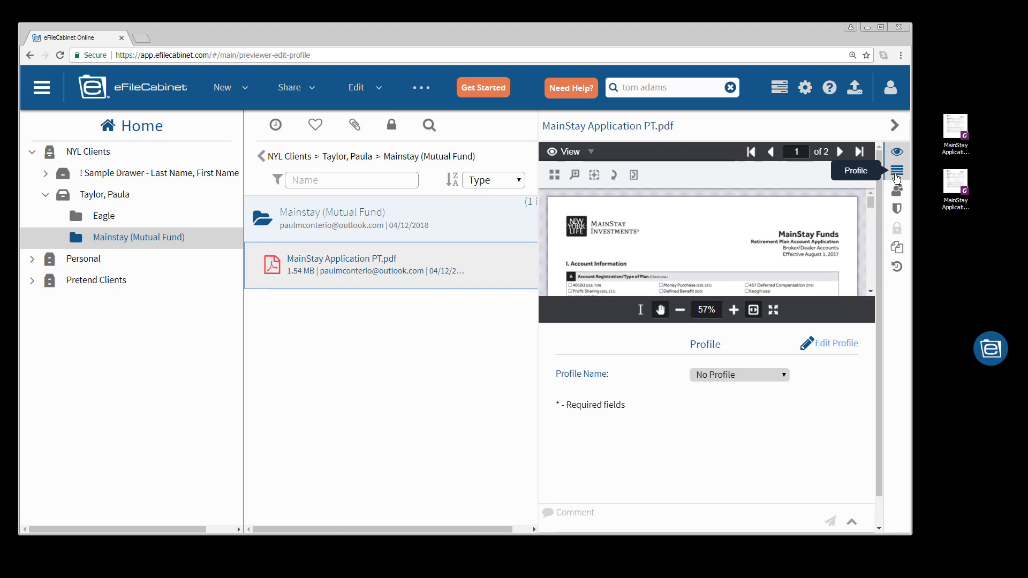
{"action": "left_click", "coordinate": [897, 154]}
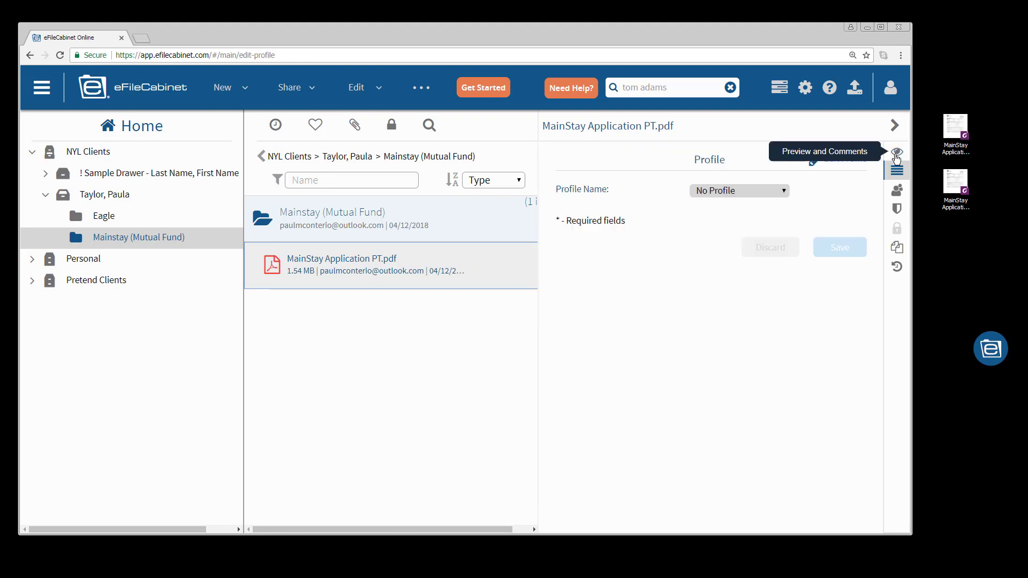
{"action": "left_click", "coordinate": [783, 190]}
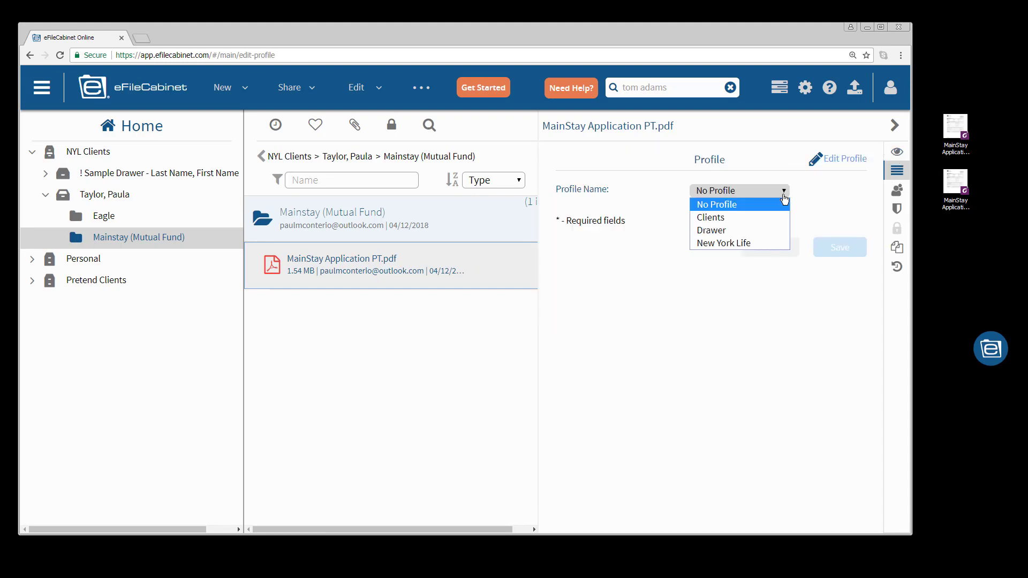
{"action": "left_click", "coordinate": [742, 244]}
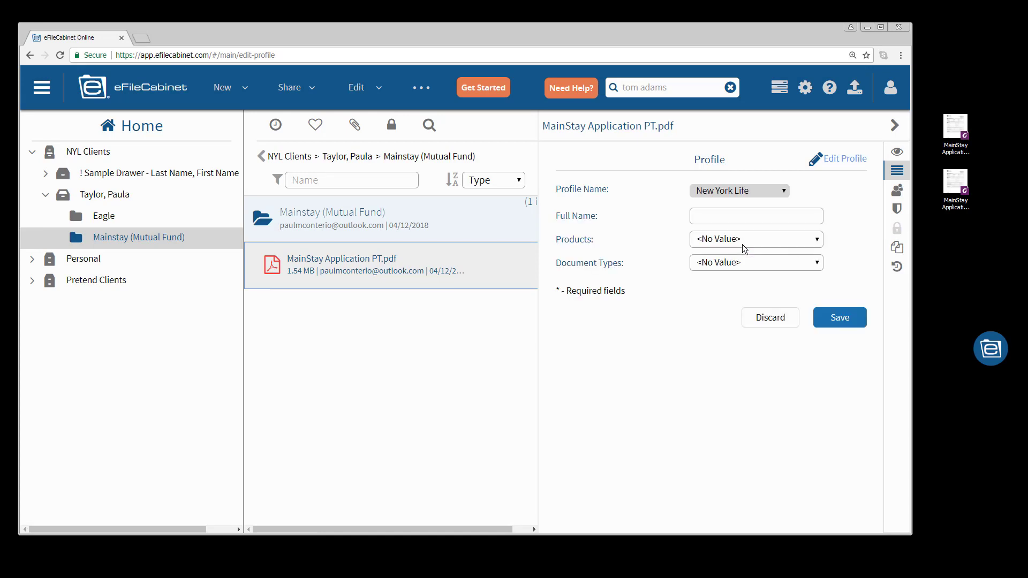
{"action": "left_click", "coordinate": [728, 221]}
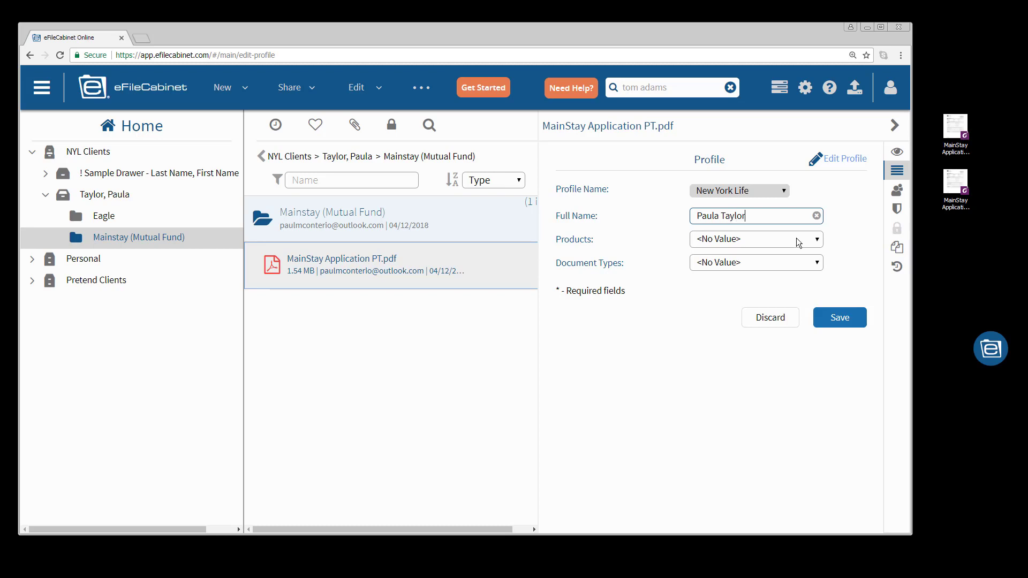
- Choose product Mainstay (Mutual fund) and document type Application, and save the PT profile
{"action": "left_click", "coordinate": [813, 241]}
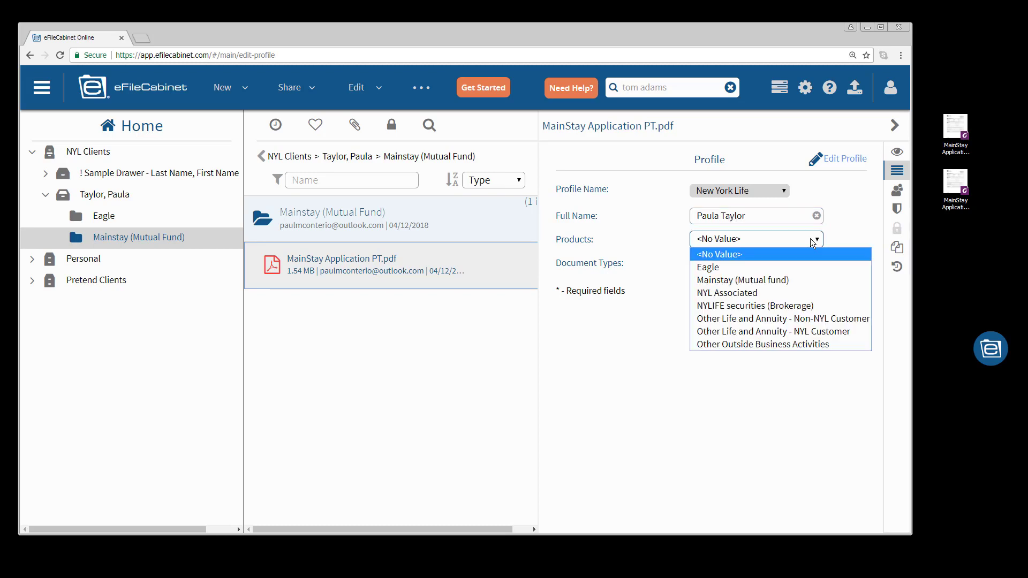
{"action": "left_click", "coordinate": [763, 280]}
{"action": "left_click", "coordinate": [795, 264]}
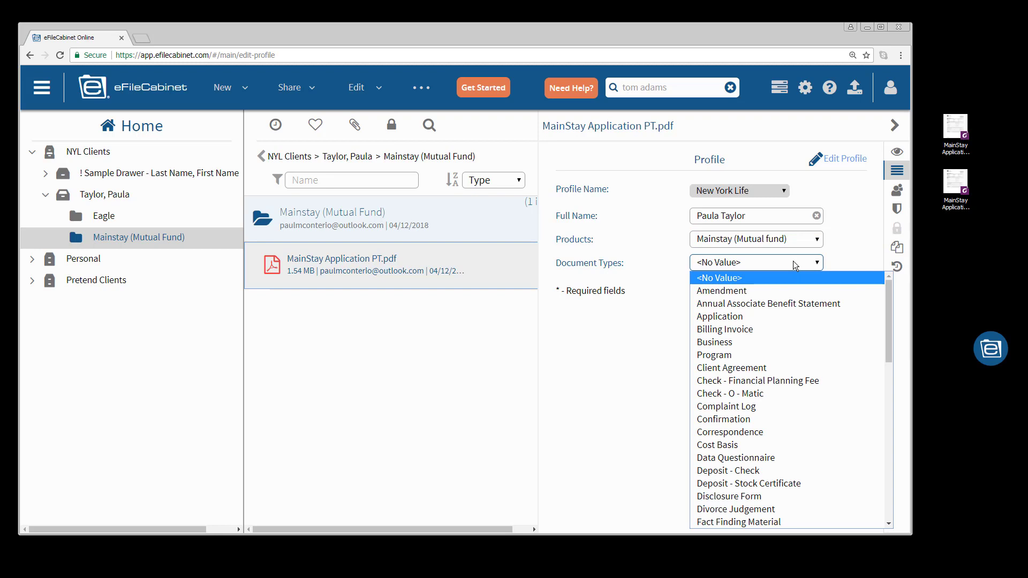
{"action": "left_click", "coordinate": [747, 322]}
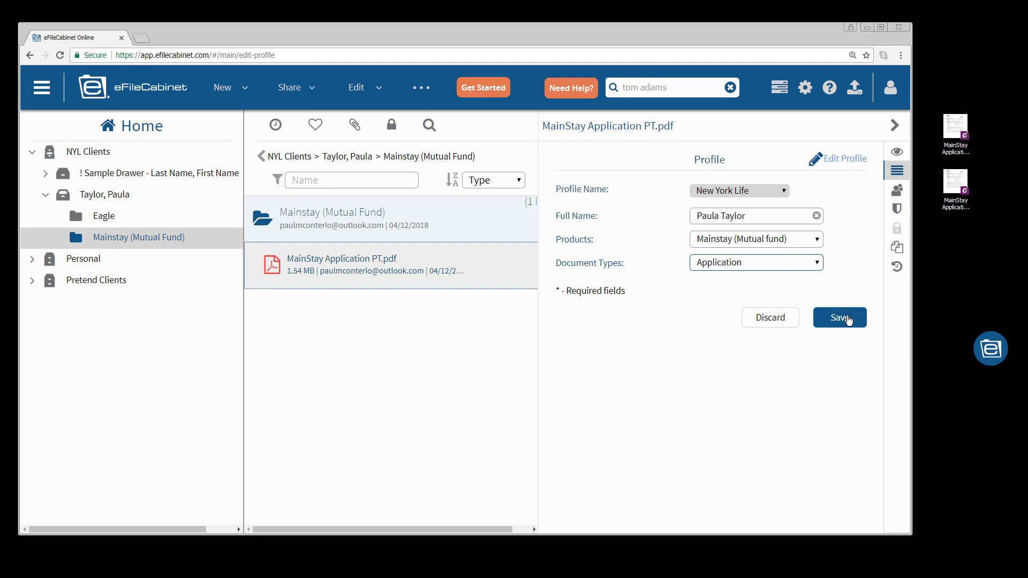
{"action": "left_click", "coordinate": [845, 316]}
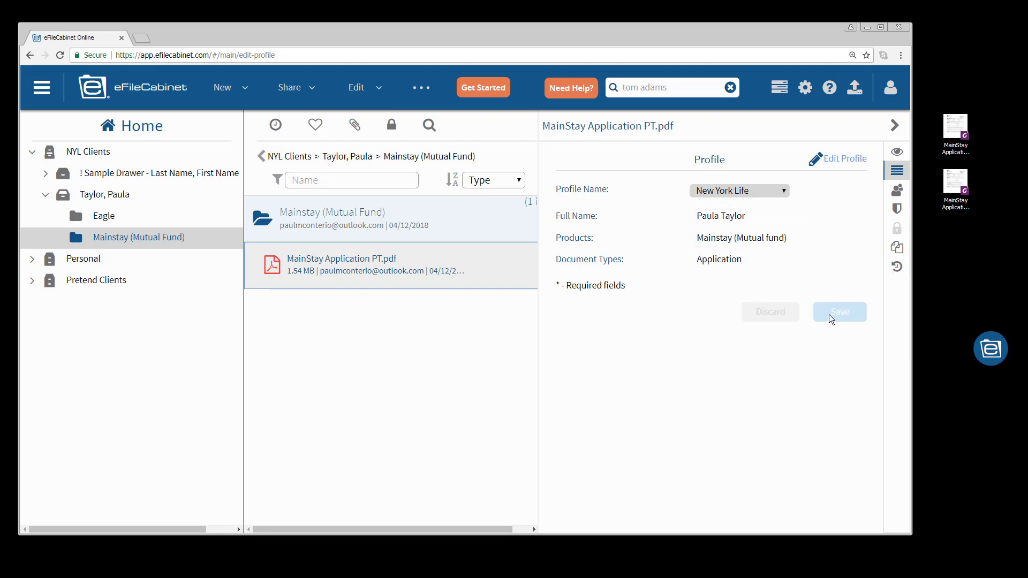
- Collapse the NYL Clients tree, clear the previous search text, and open the search criteria view
{"action": "left_click", "coordinate": [47, 197]}
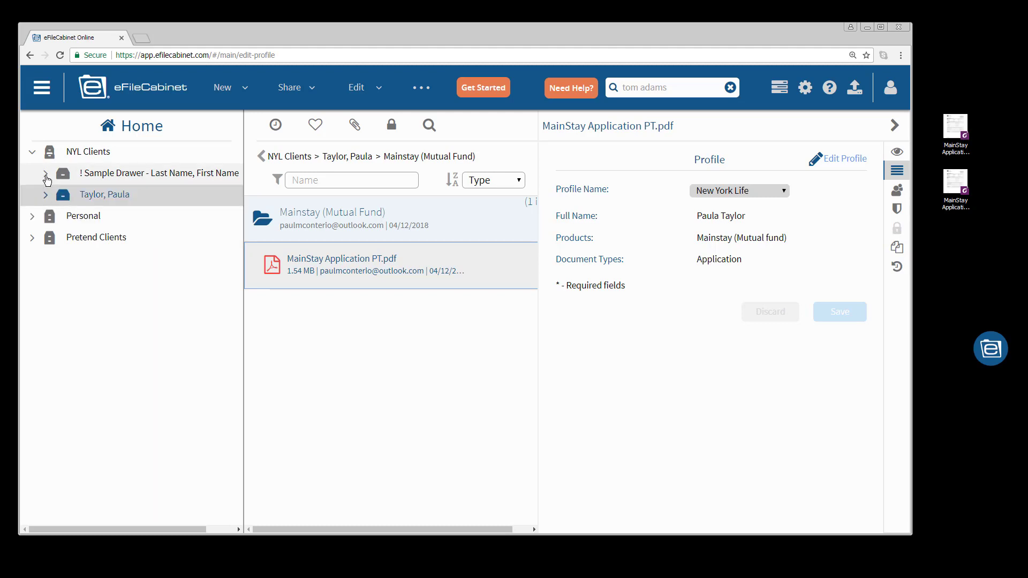
{"action": "left_click", "coordinate": [45, 172]}
{"action": "left_click", "coordinate": [33, 152]}
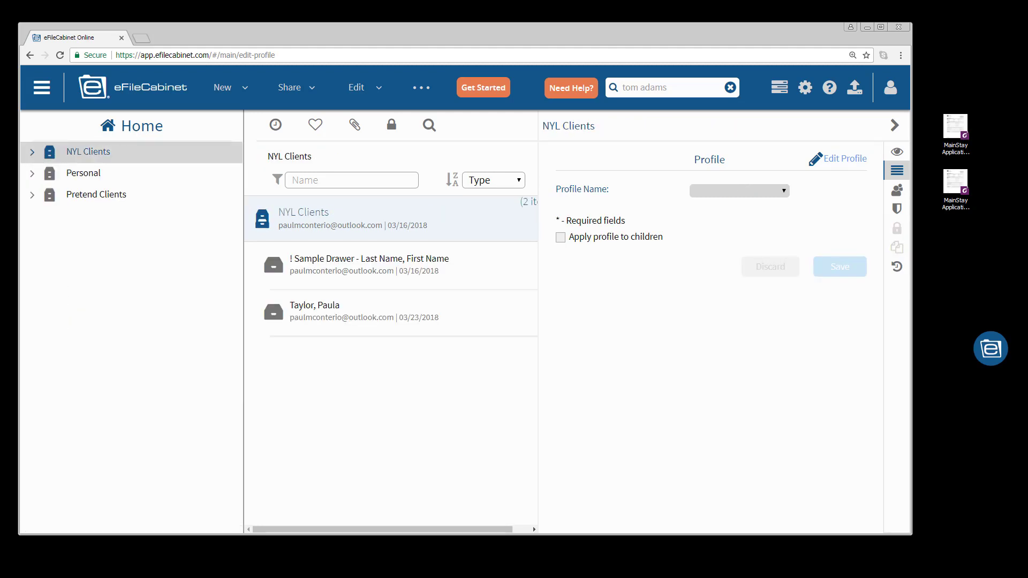
{"action": "left_click", "coordinate": [731, 87]}
{"action": "left_click", "coordinate": [613, 88]}
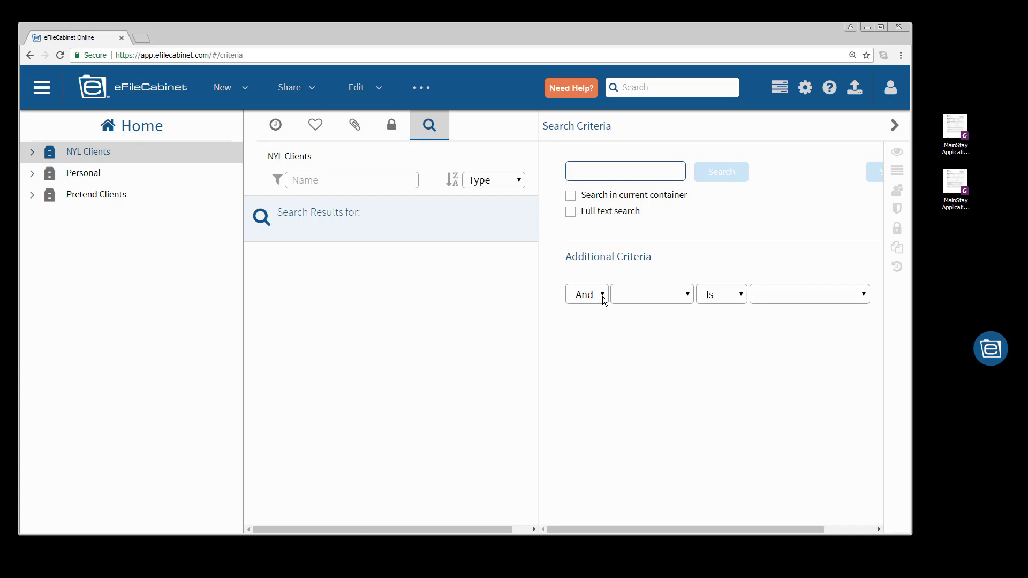
- Set the additional criterion to Profile > New York Life > Full Name
{"action": "left_click", "coordinate": [687, 295]}
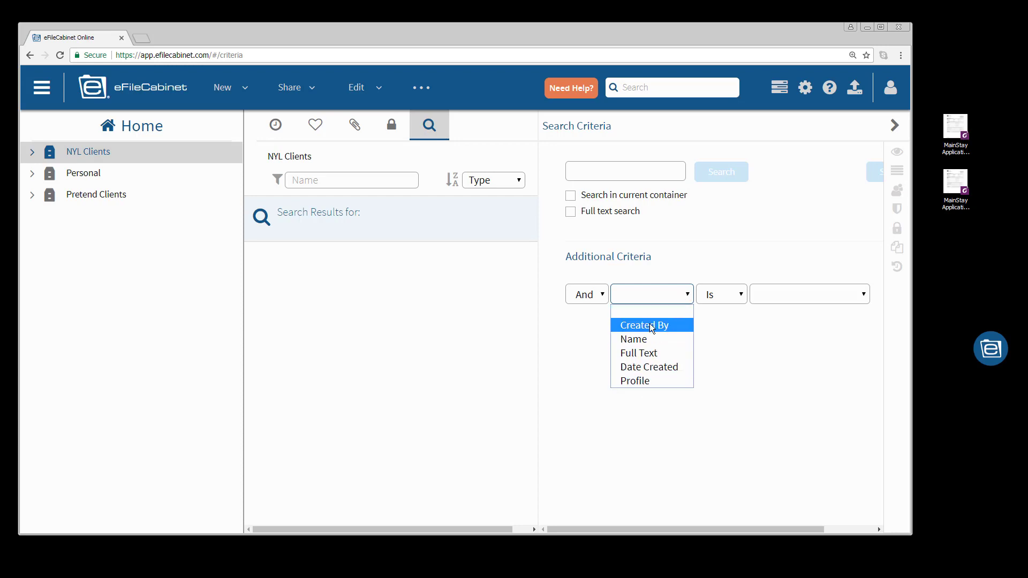
{"action": "left_click", "coordinate": [636, 381]}
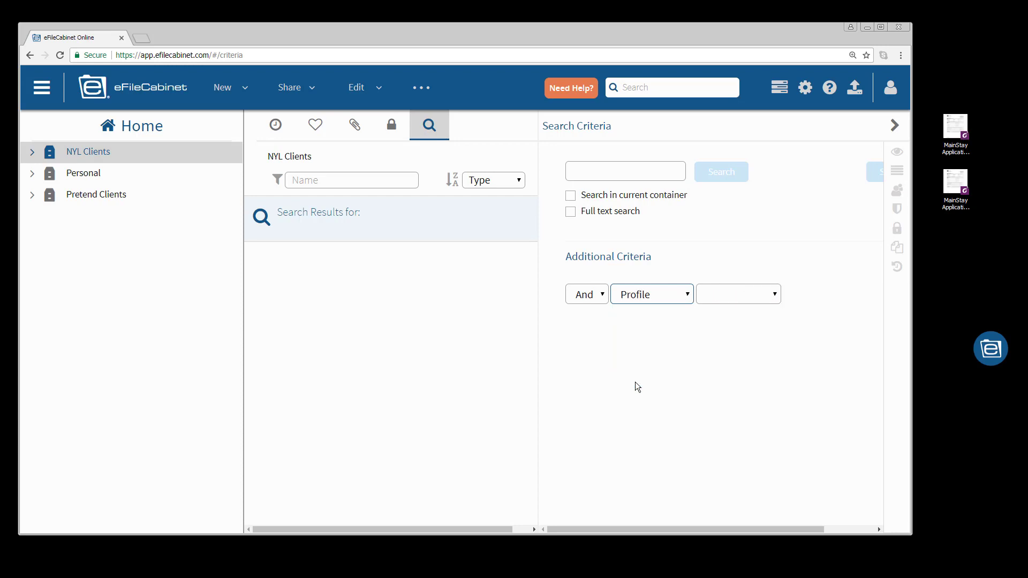
{"action": "left_click", "coordinate": [770, 298]}
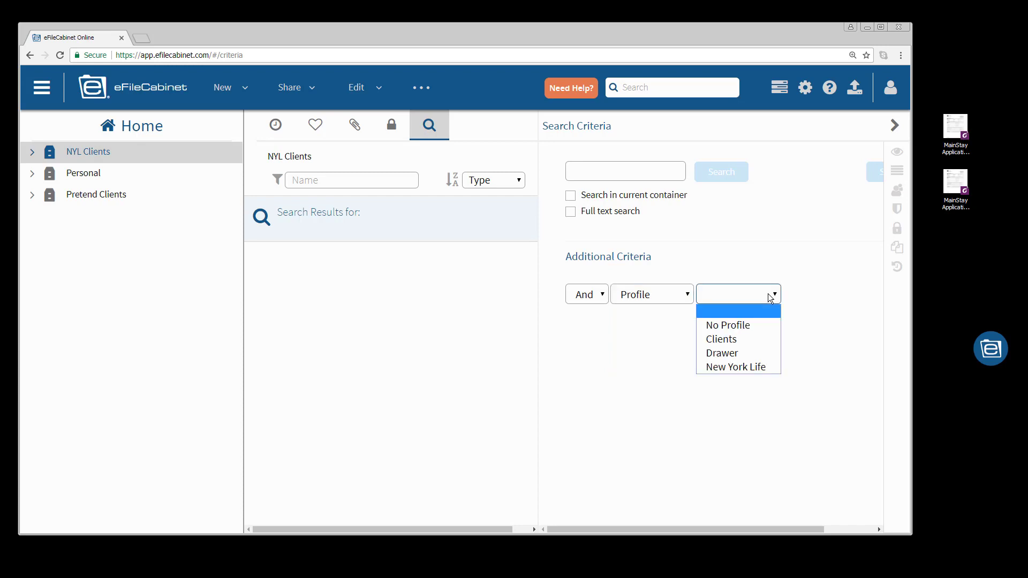
{"action": "left_click", "coordinate": [737, 367]}
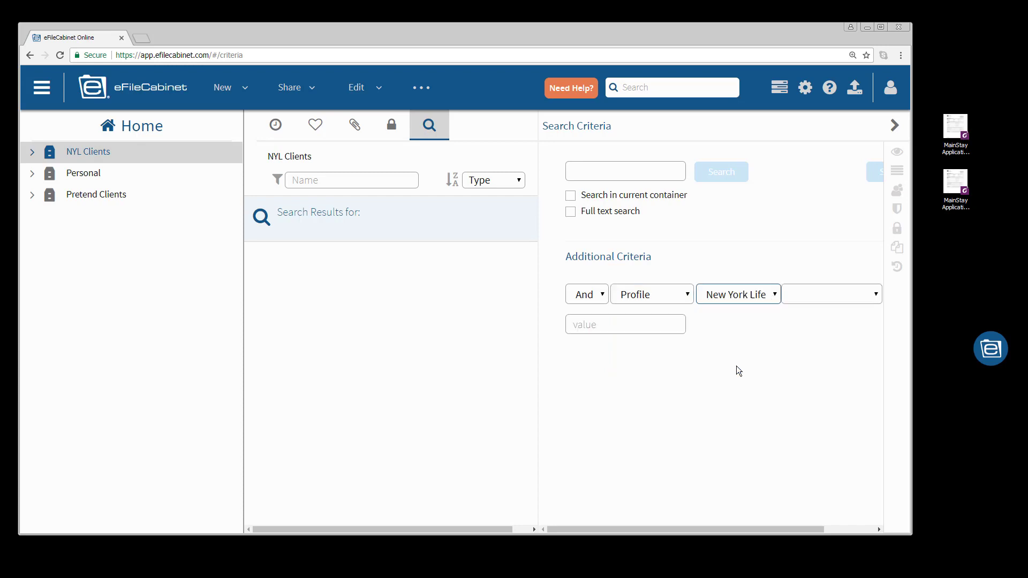
{"action": "left_click", "coordinate": [861, 299]}
{"action": "left_click", "coordinate": [811, 324]}
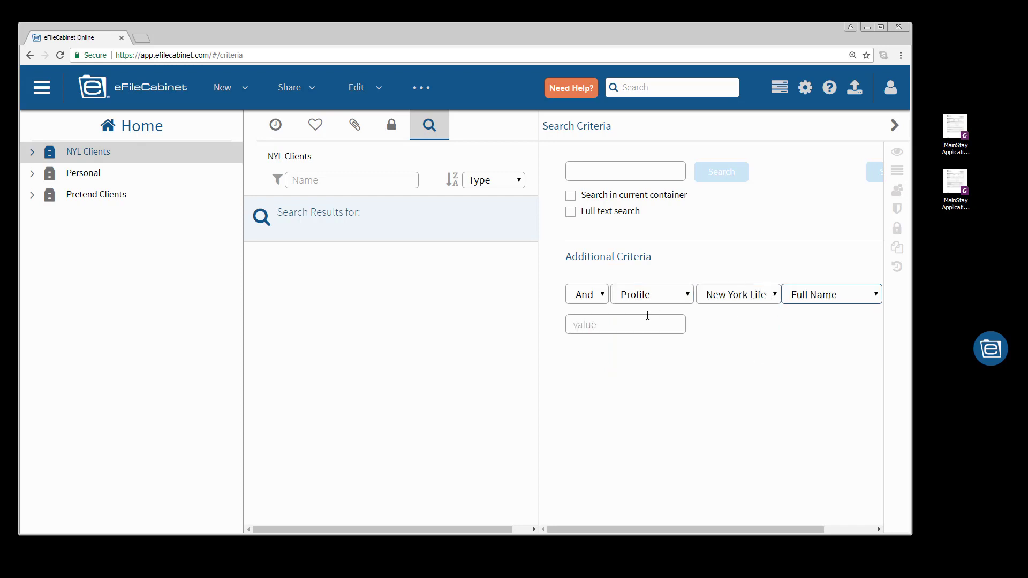
- Pick the client's suggested full name, maximize the browser, and add the criterion
{"action": "left_click", "coordinate": [647, 317]}
{"action": "type", "text": "Tom"}
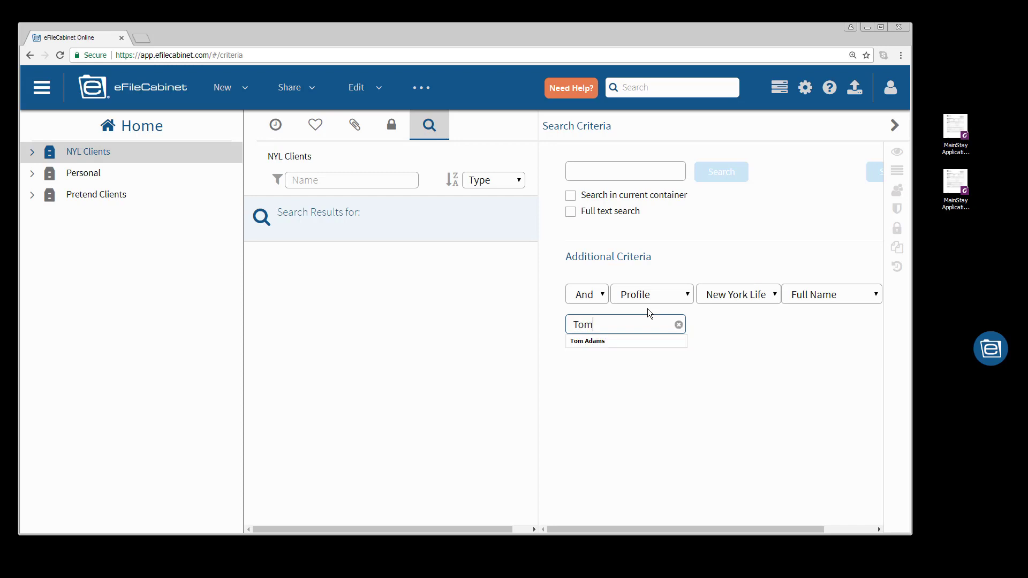
{"action": "left_click", "coordinate": [616, 340]}
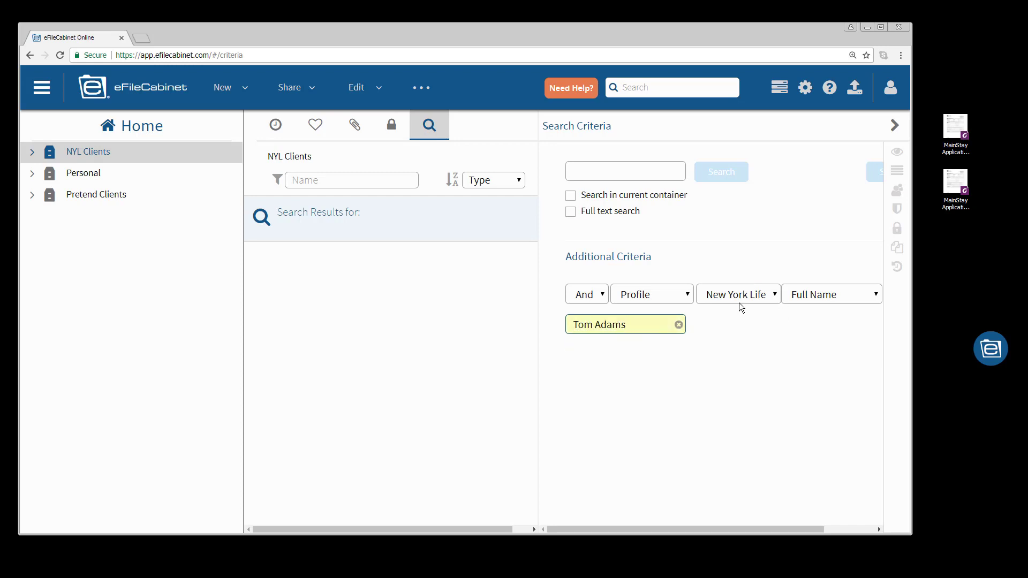
{"action": "left_click", "coordinate": [881, 28]}
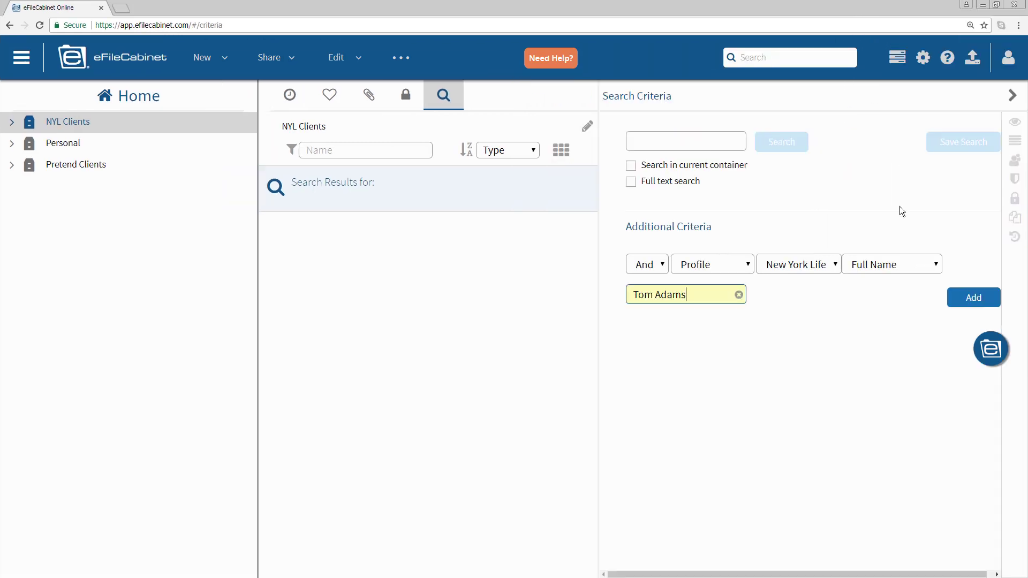
{"action": "left_click", "coordinate": [971, 300]}
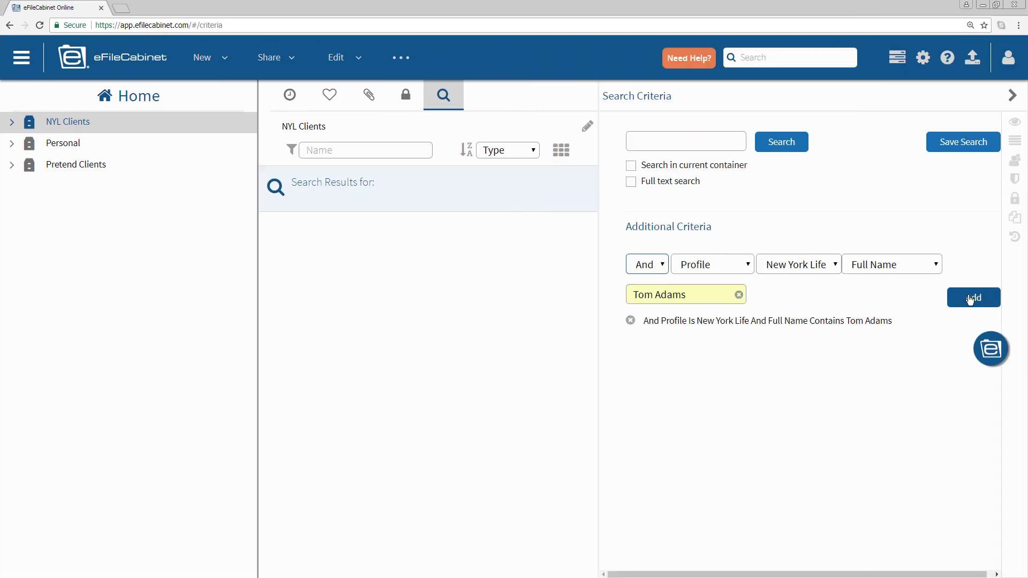
- Add a New York Life Products criterion containing 'Main' (Mainstay)
{"action": "left_click", "coordinate": [938, 267]}
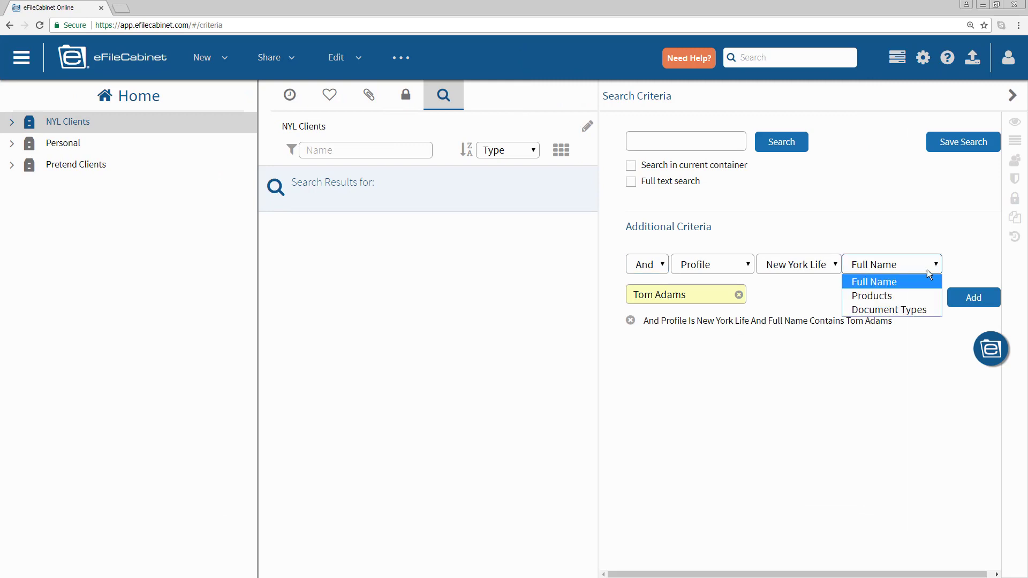
{"action": "left_click", "coordinate": [908, 297]}
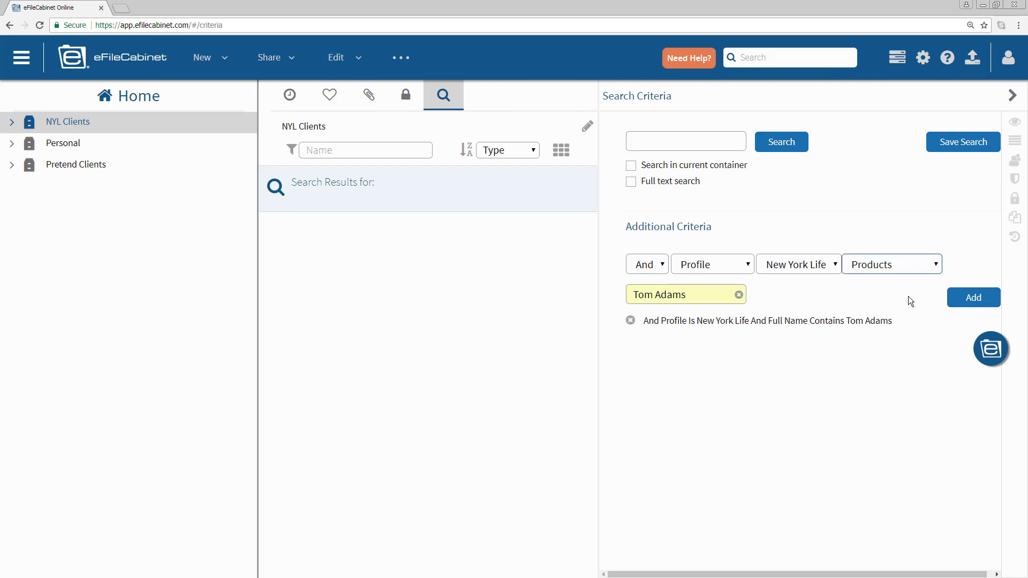
{"action": "left_click", "coordinate": [738, 295]}
{"action": "left_click", "coordinate": [715, 292]}
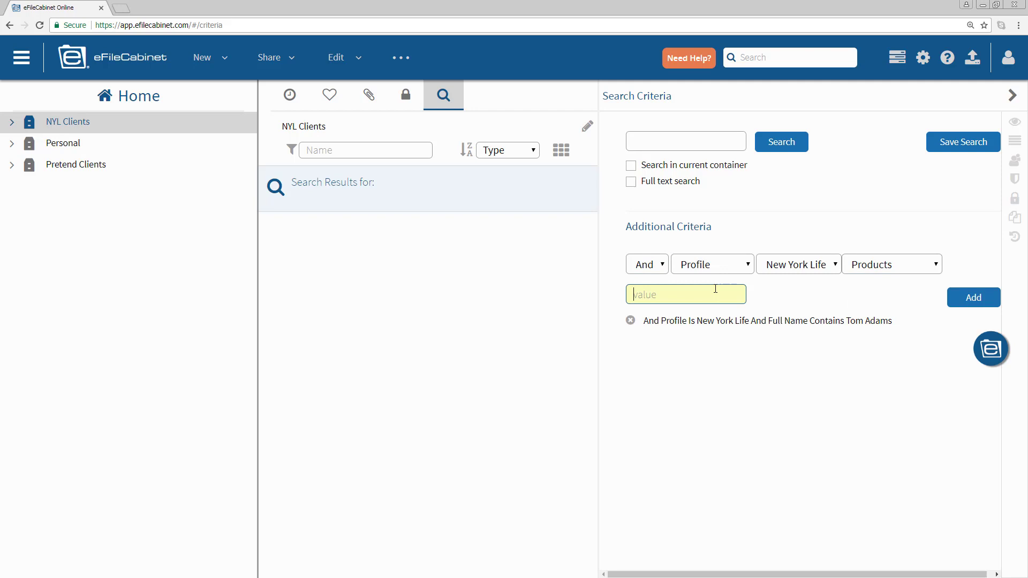
{"action": "type", "text": "Mainstay"}
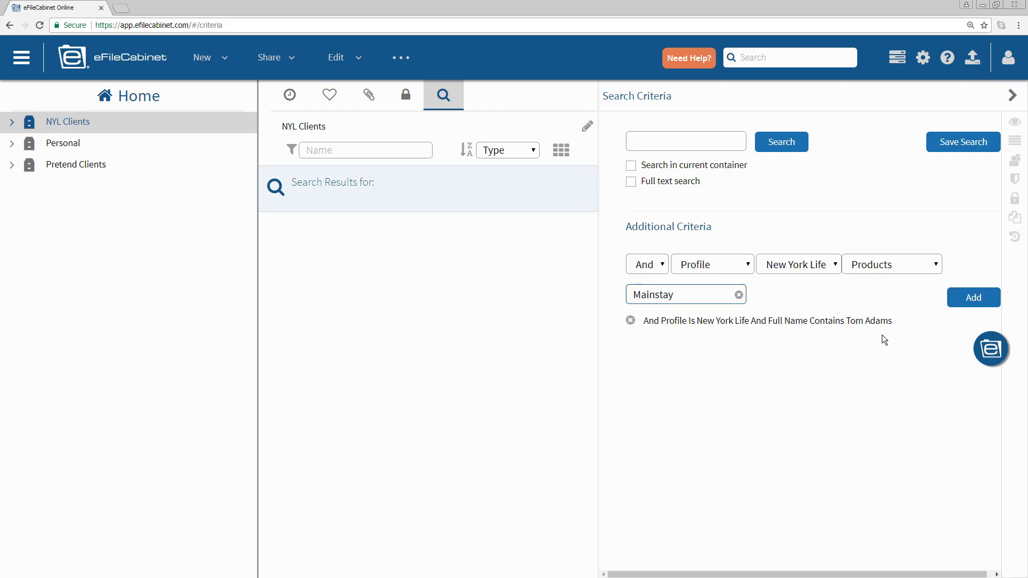
{"action": "left_click", "coordinate": [973, 298]}
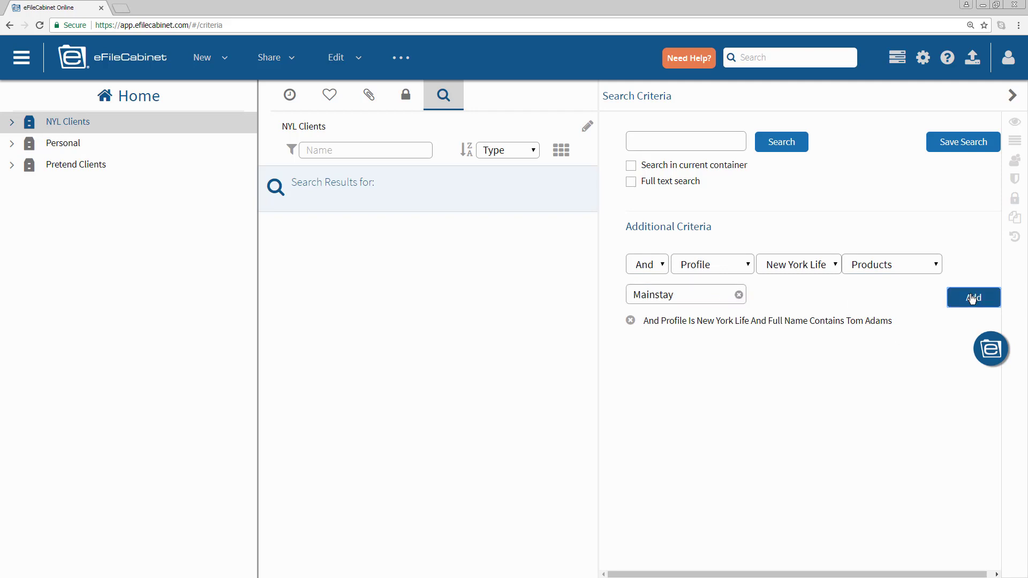
- Add a Document Types criterion containing 'Applicatio' and run the search
{"action": "left_click", "coordinate": [739, 295]}
{"action": "left_click", "coordinate": [927, 265]}
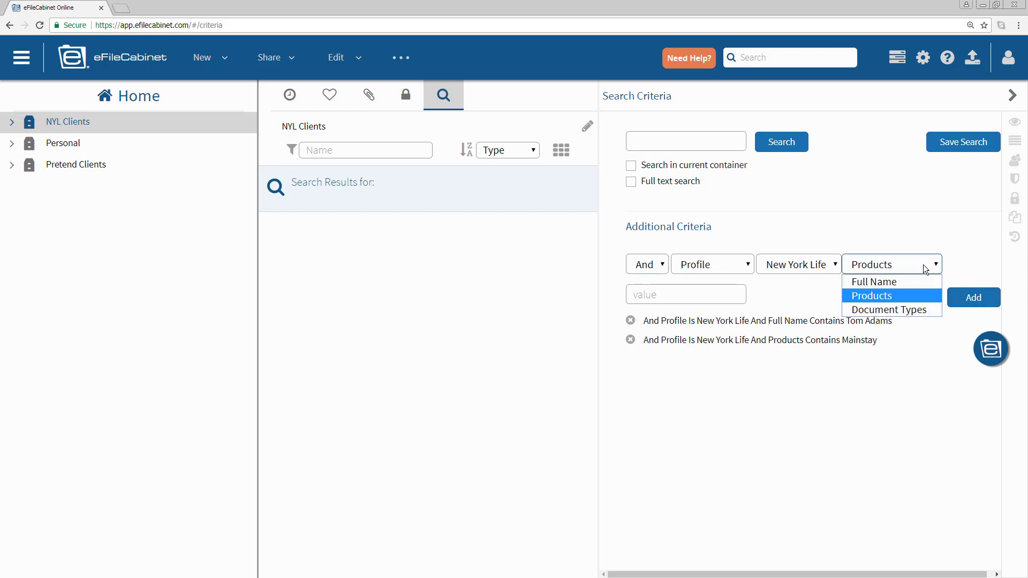
{"action": "left_click", "coordinate": [904, 307]}
{"action": "left_click", "coordinate": [662, 290]}
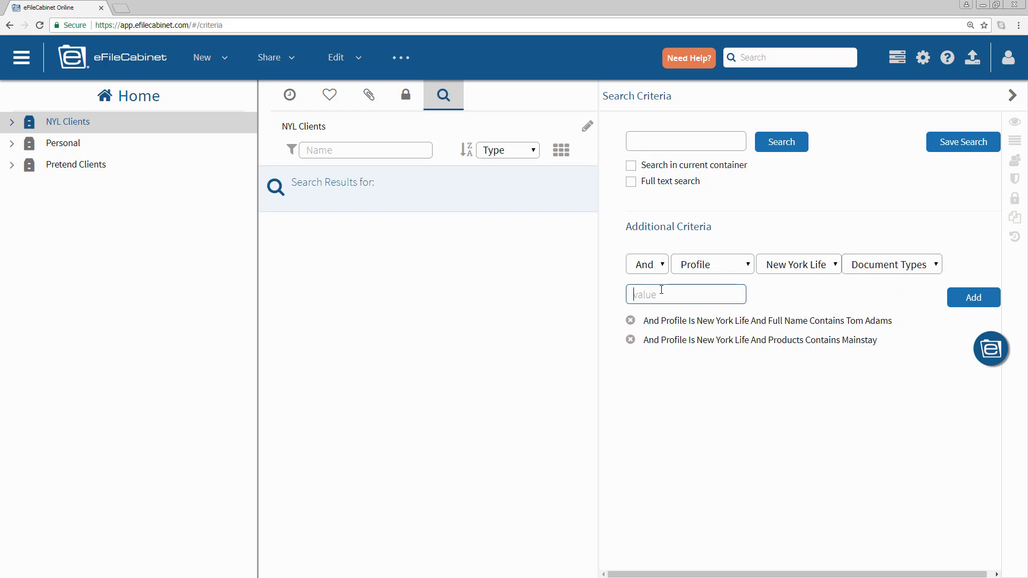
{"action": "type", "text": "Application"}
{"action": "left_click", "coordinate": [964, 298]}
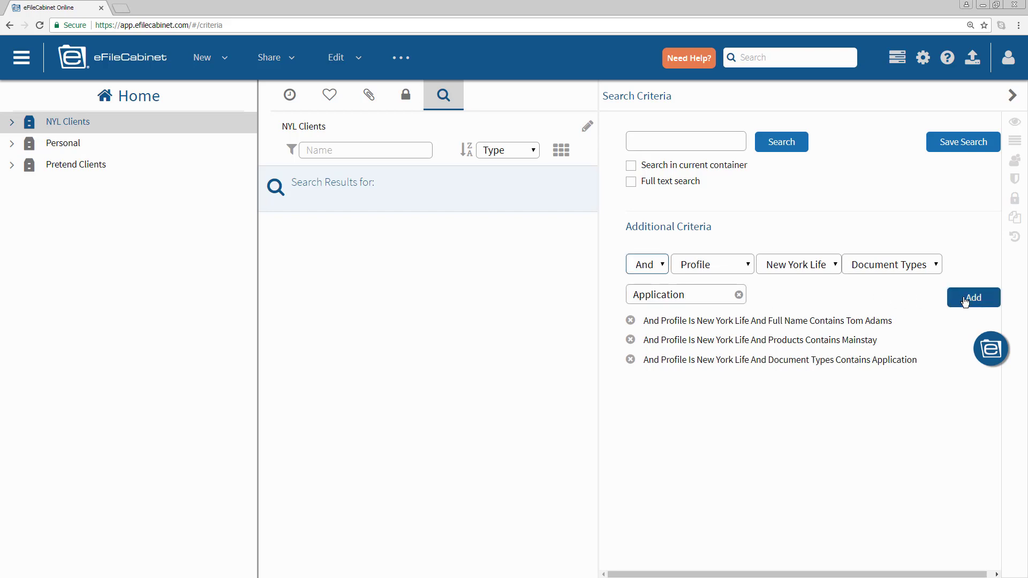
{"action": "left_click", "coordinate": [782, 144]}
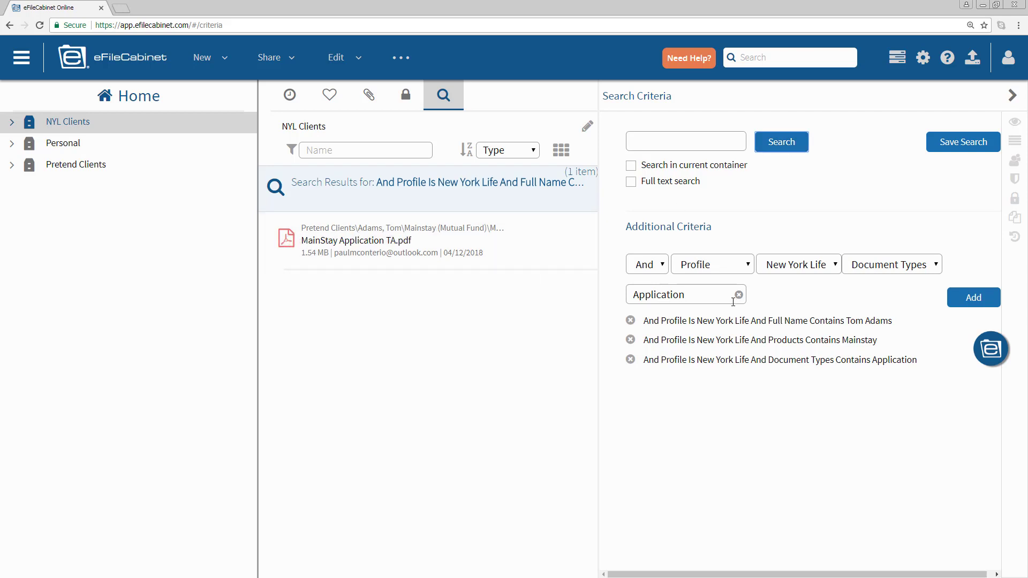
- Open the found MainStay Application TA.pdf's profile, preview it, and jump to its folder
{"action": "left_click", "coordinate": [291, 240]}
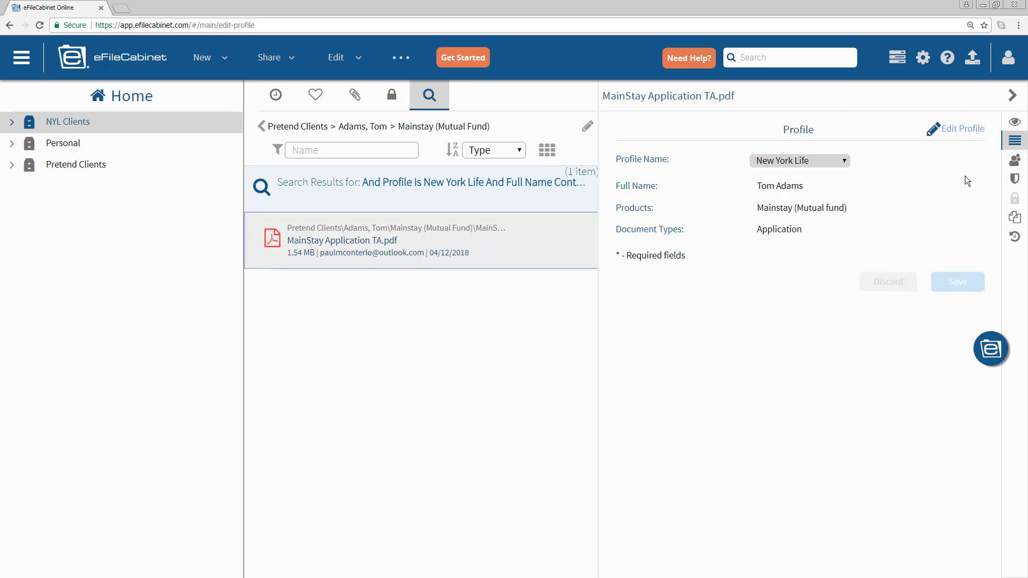
{"action": "left_click", "coordinate": [1015, 122]}
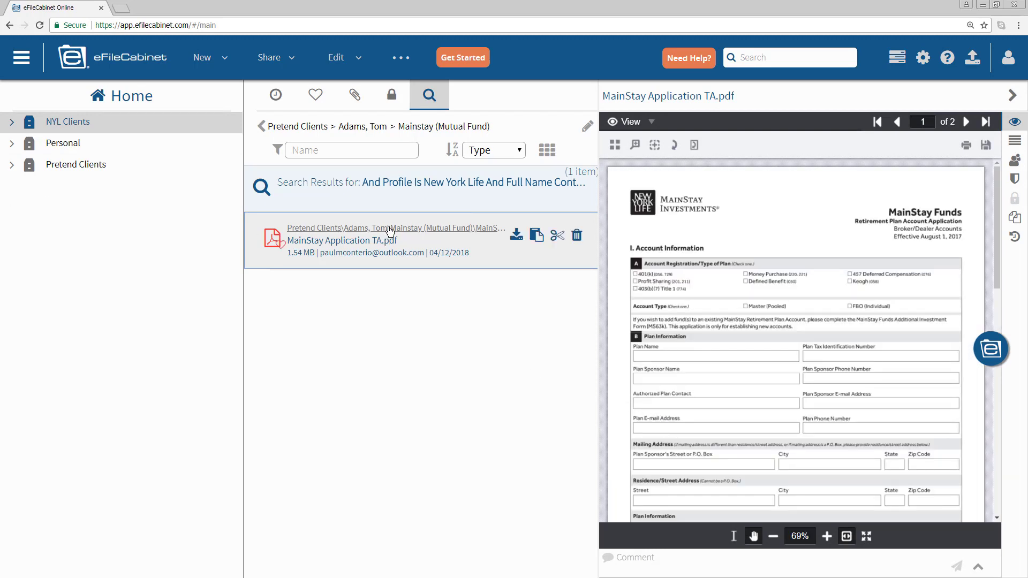
{"action": "left_click", "coordinate": [390, 229]}
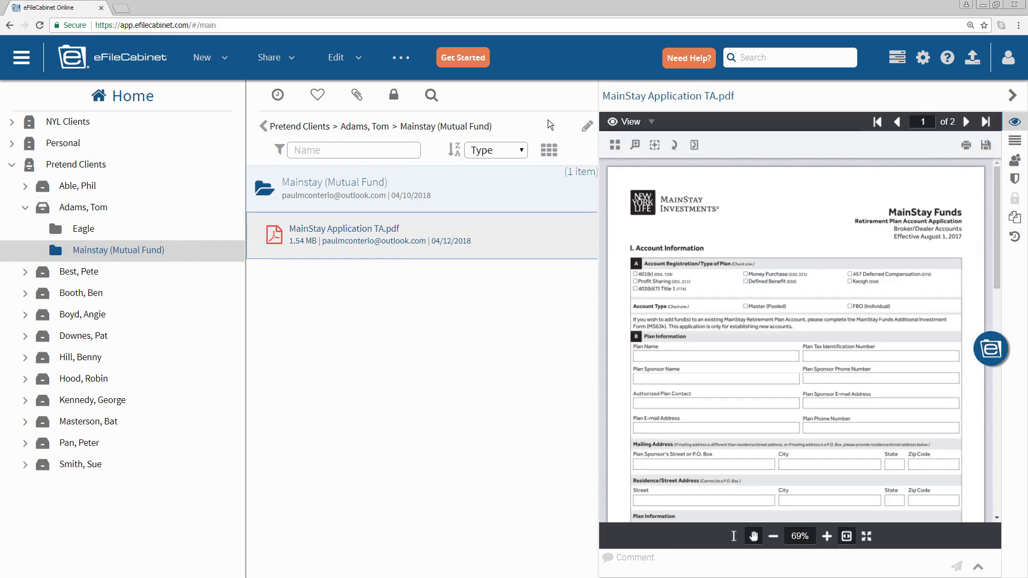
- Set up a search criterion on the New York Life profile's Products field
{"action": "left_click", "coordinate": [731, 59]}
{"action": "left_click", "coordinate": [746, 265]}
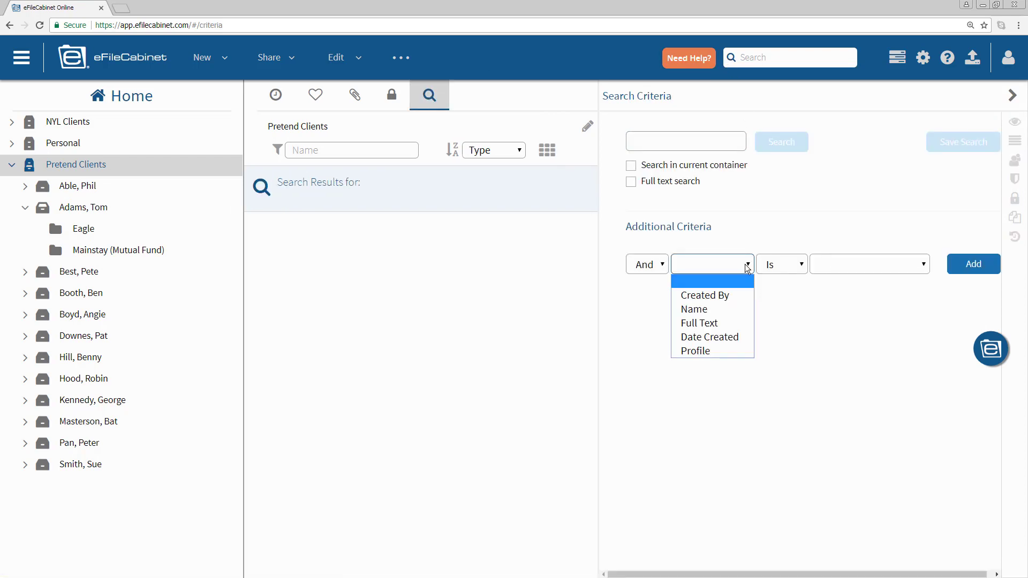
{"action": "left_click", "coordinate": [717, 351]}
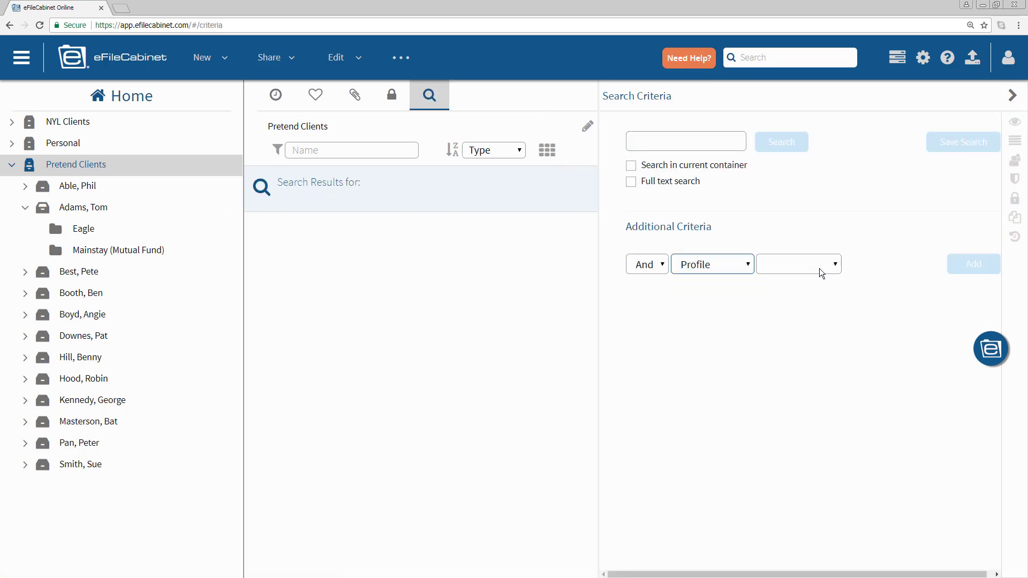
{"action": "left_click", "coordinate": [820, 269]}
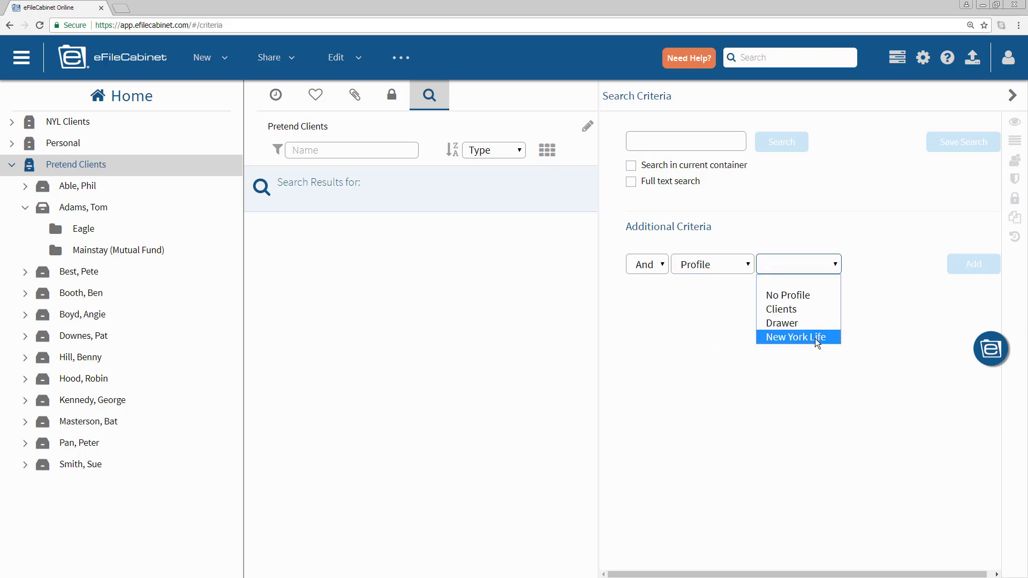
{"action": "left_click", "coordinate": [817, 338]}
{"action": "left_click", "coordinate": [934, 269]}
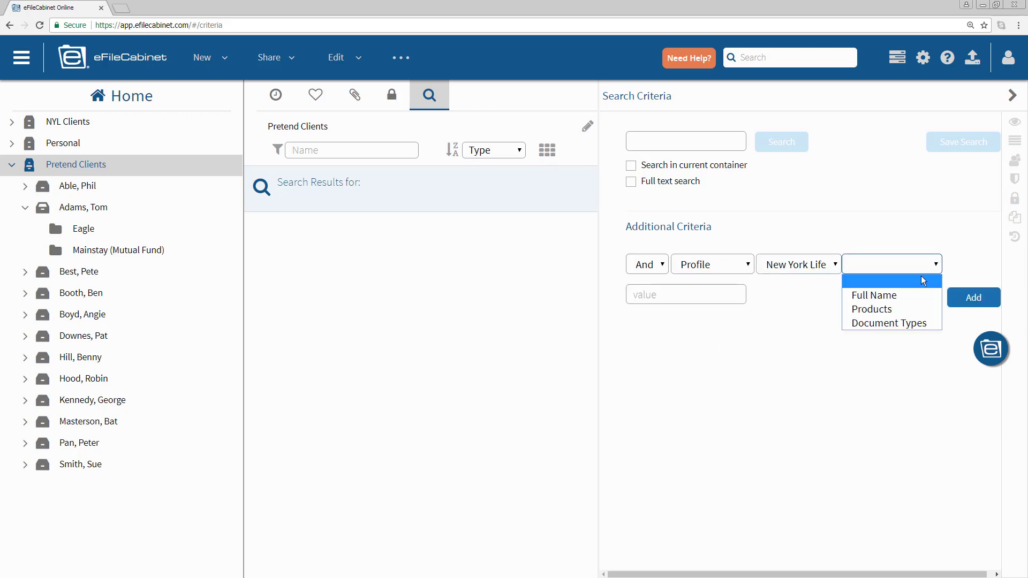
{"action": "left_click", "coordinate": [905, 310]}
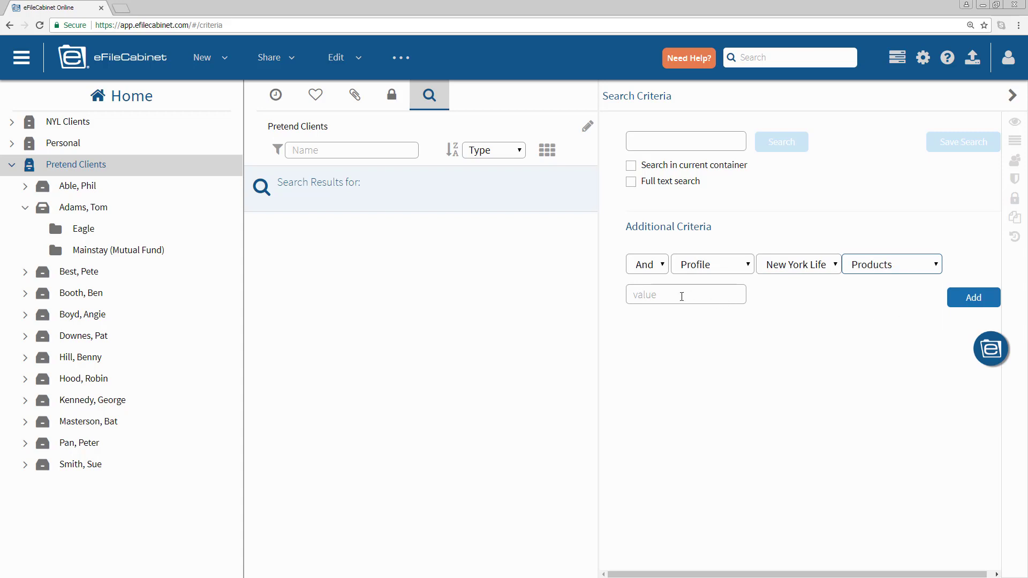
- Add the Products-contains-'Mainstay' criterion, search, and show MainStay Application PT.pdf's profile
{"action": "left_click", "coordinate": [682, 296]}
{"action": "type", "text": "Mainstay"}
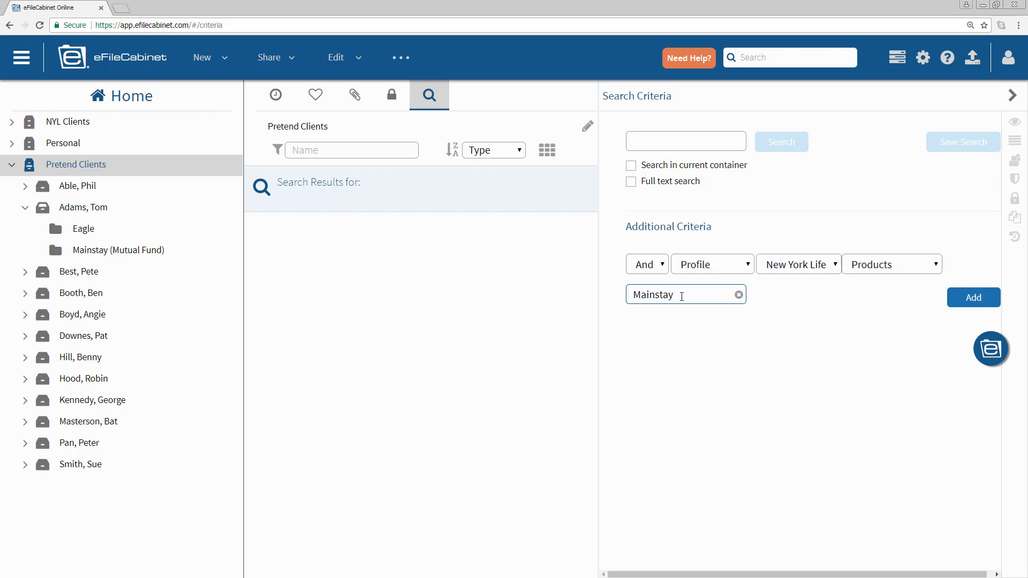
{"action": "left_click", "coordinate": [974, 297]}
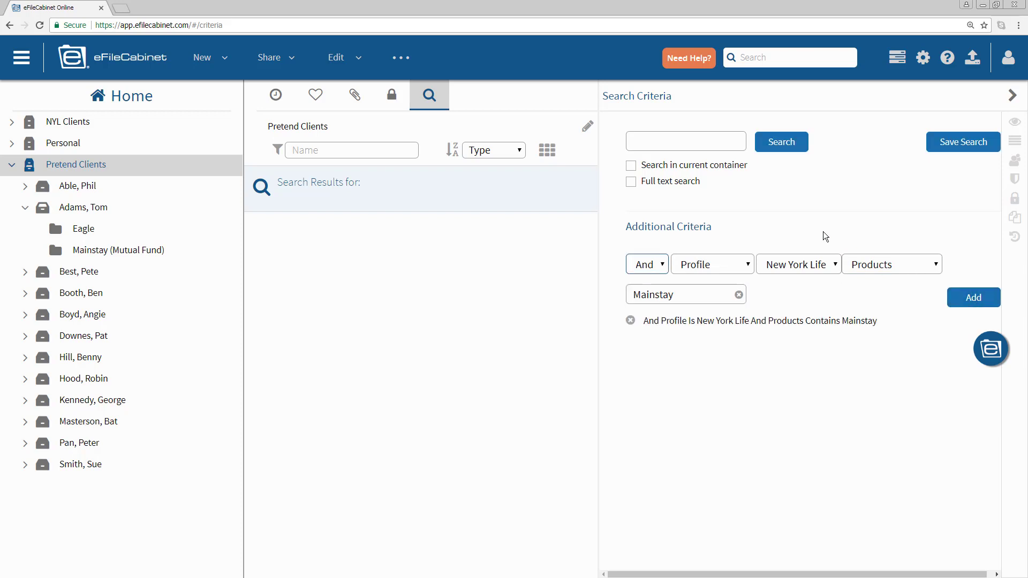
{"action": "left_click", "coordinate": [781, 146]}
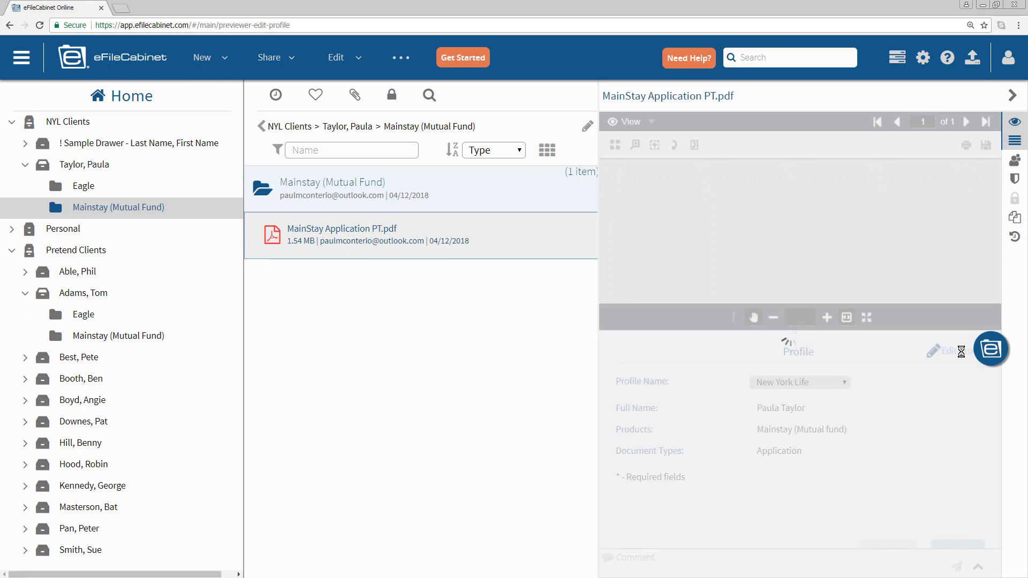
{"action": "left_click", "coordinate": [1014, 122]}
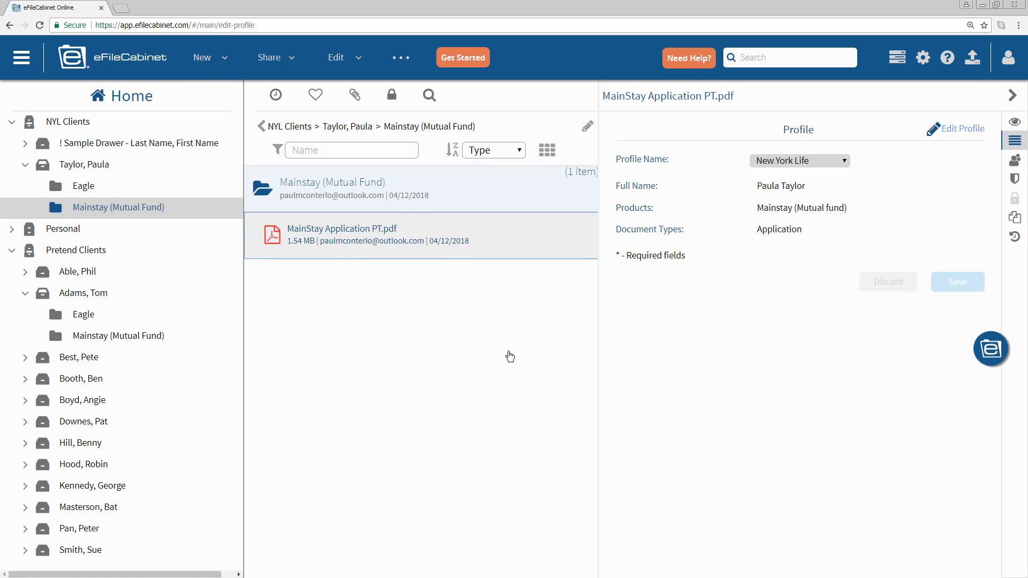